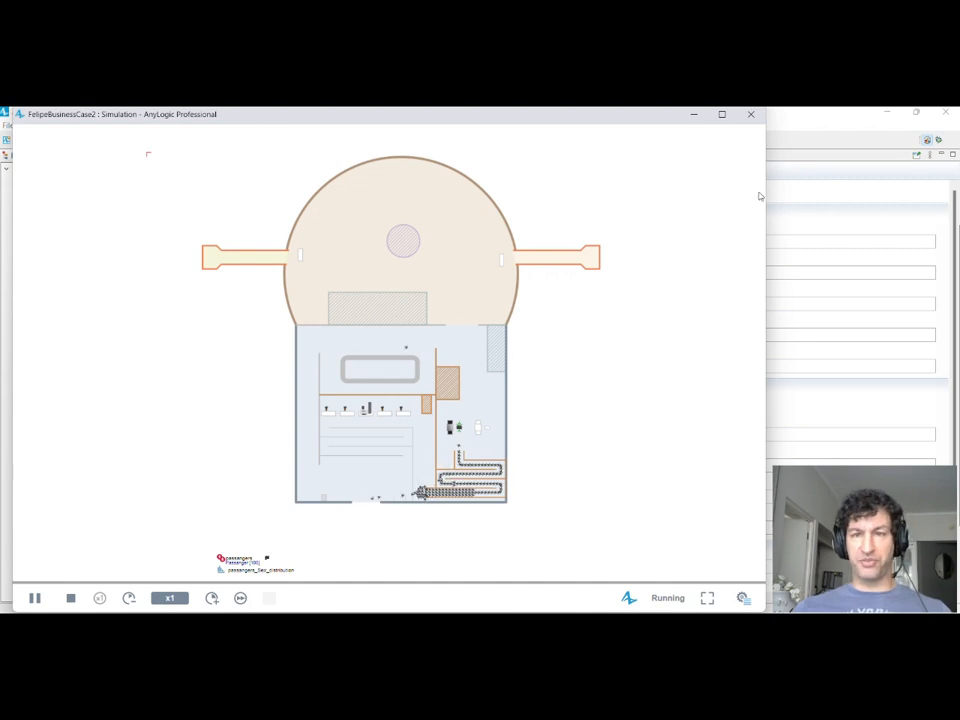
Step: Close the running simulation and examine the terminal layout image and the passenger flowchart in Main
{"action": "left_click", "coordinate": [753, 117]}
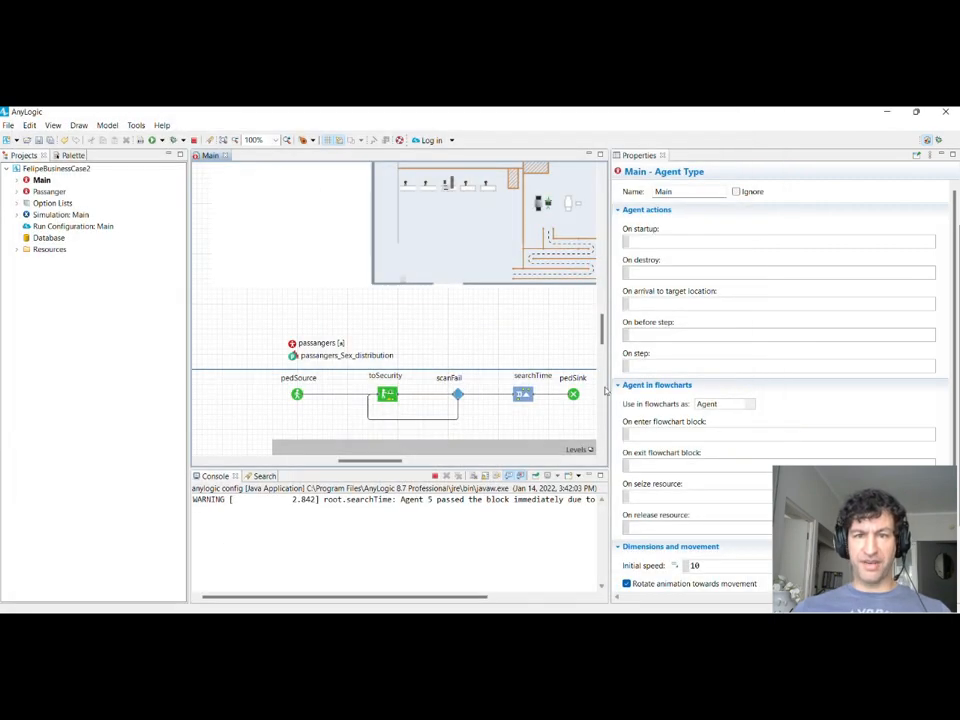
{"action": "scroll", "coordinate": [466, 381], "scroll_direction": "up", "scroll_amount": 5}
{"action": "left_click", "coordinate": [355, 241]}
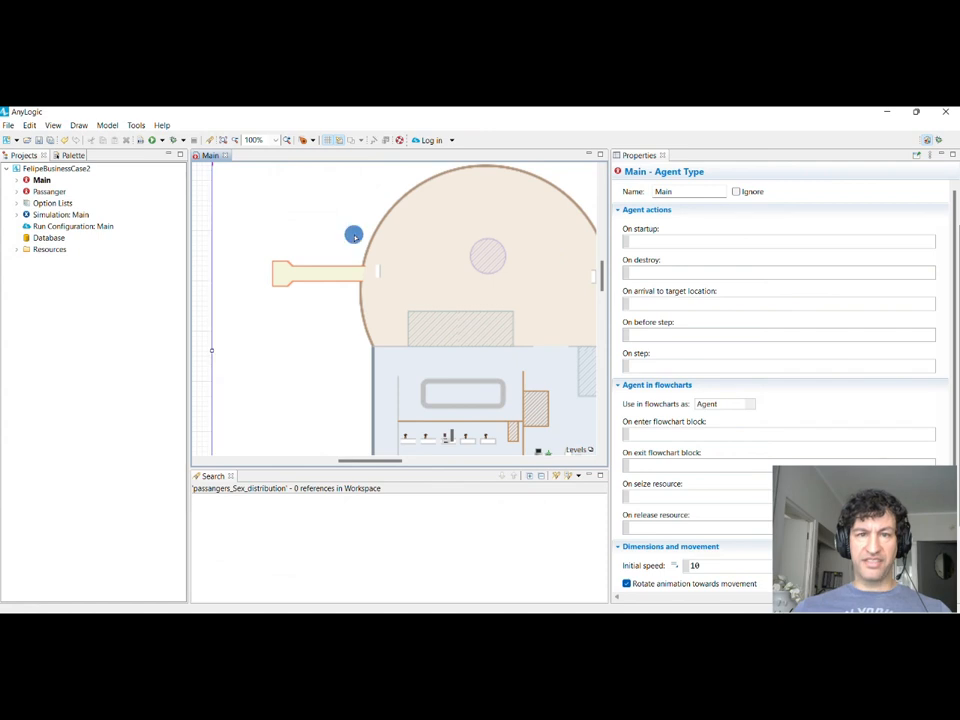
{"action": "scroll", "coordinate": [446, 336], "scroll_direction": "up", "scroll_amount": 1}
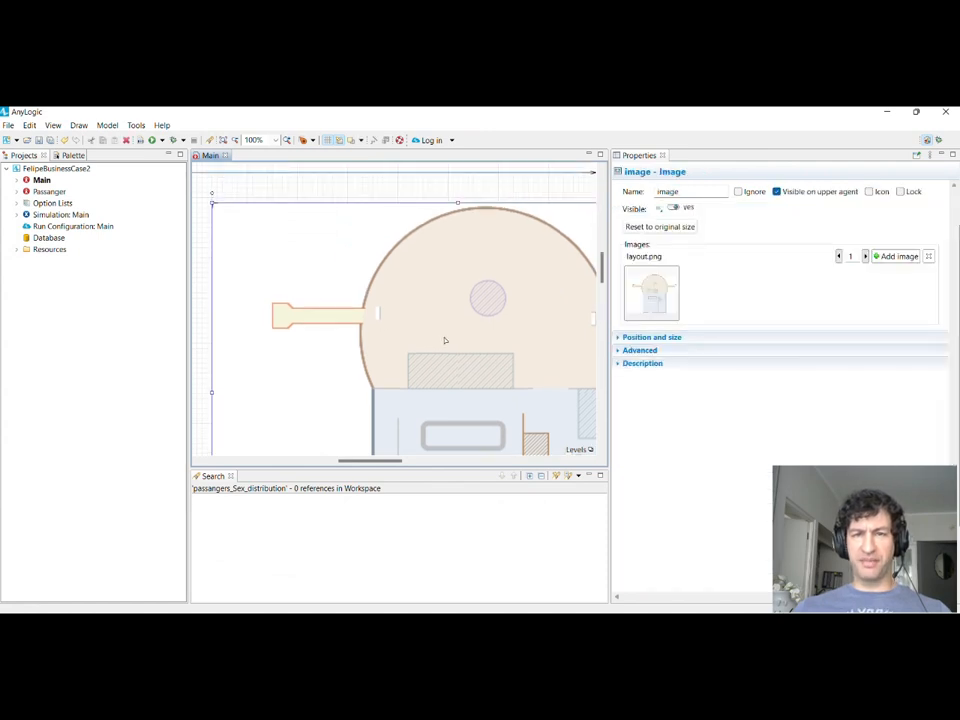
{"action": "scroll", "coordinate": [441, 450], "scroll_direction": "down", "scroll_amount": 5}
{"action": "scroll", "coordinate": [450, 462], "scroll_direction": "right", "scroll_amount": 3}
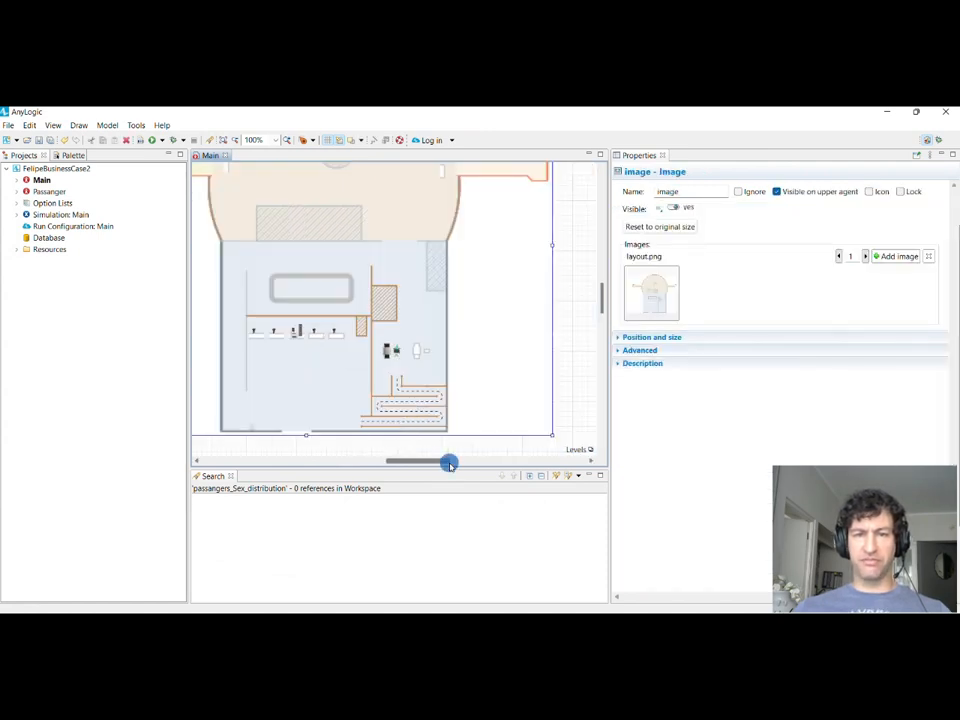
{"action": "scroll", "coordinate": [456, 430], "scroll_direction": "up", "scroll_amount": 4}
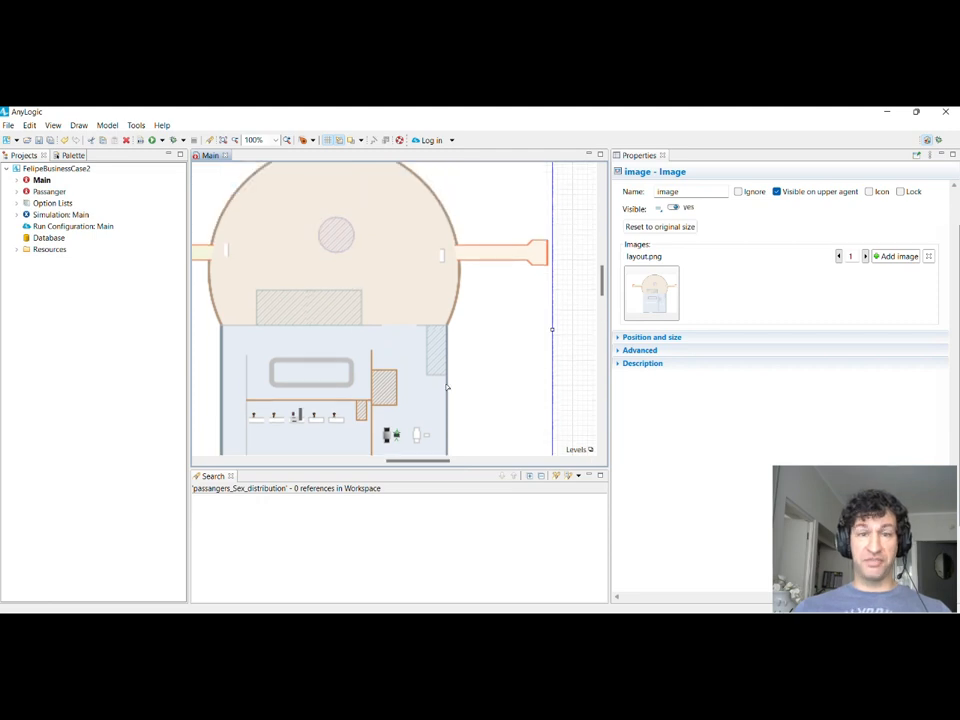
{"action": "scroll", "coordinate": [446, 388], "scroll_direction": "down", "scroll_amount": 12}
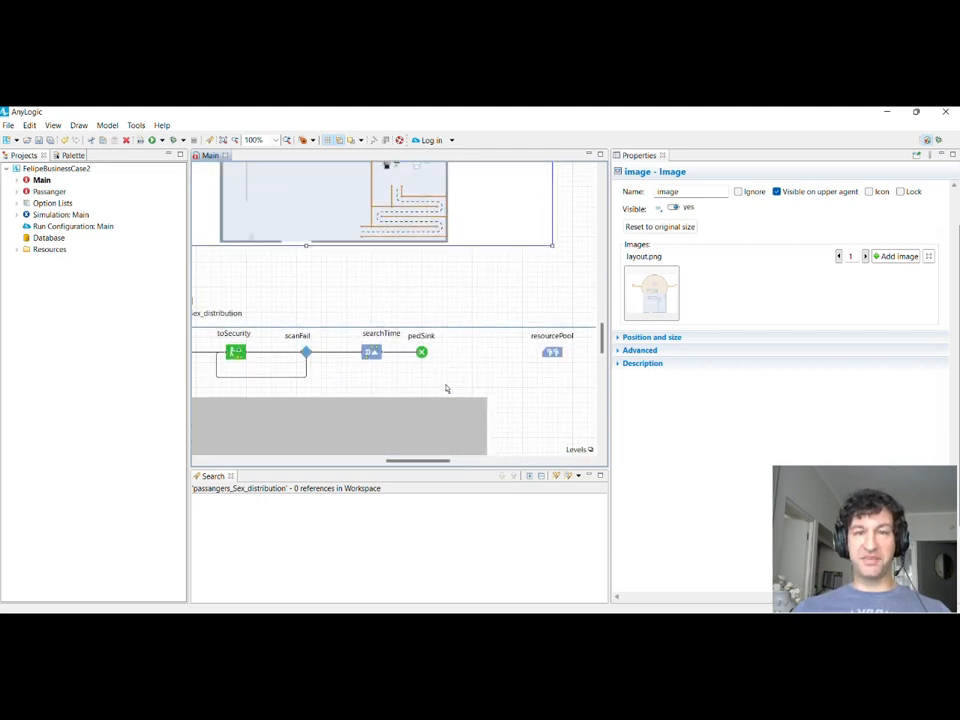
{"action": "scroll", "coordinate": [446, 388], "scroll_direction": "up", "scroll_amount": 3}
{"action": "left_click_drag", "start_coordinate": [444, 462], "coordinate": [407, 460]}
{"action": "scroll", "coordinate": [418, 418], "scroll_direction": "up", "scroll_amount": 4}
{"action": "scroll", "coordinate": [414, 381], "scroll_direction": "down", "scroll_amount": 5}
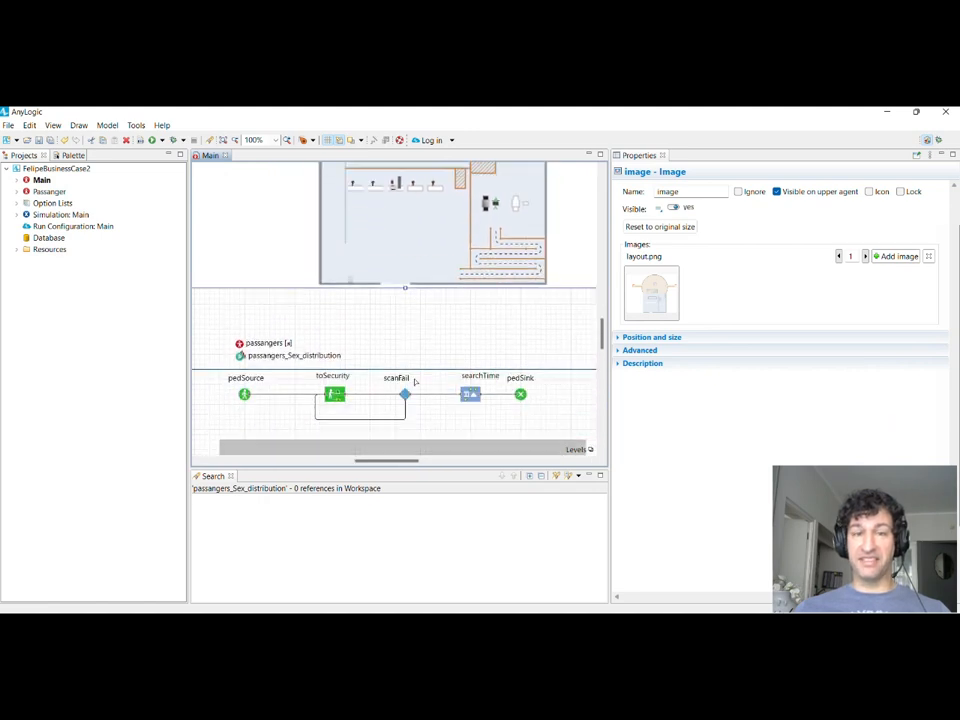
{"action": "scroll", "coordinate": [414, 381], "scroll_direction": "down", "scroll_amount": 3}
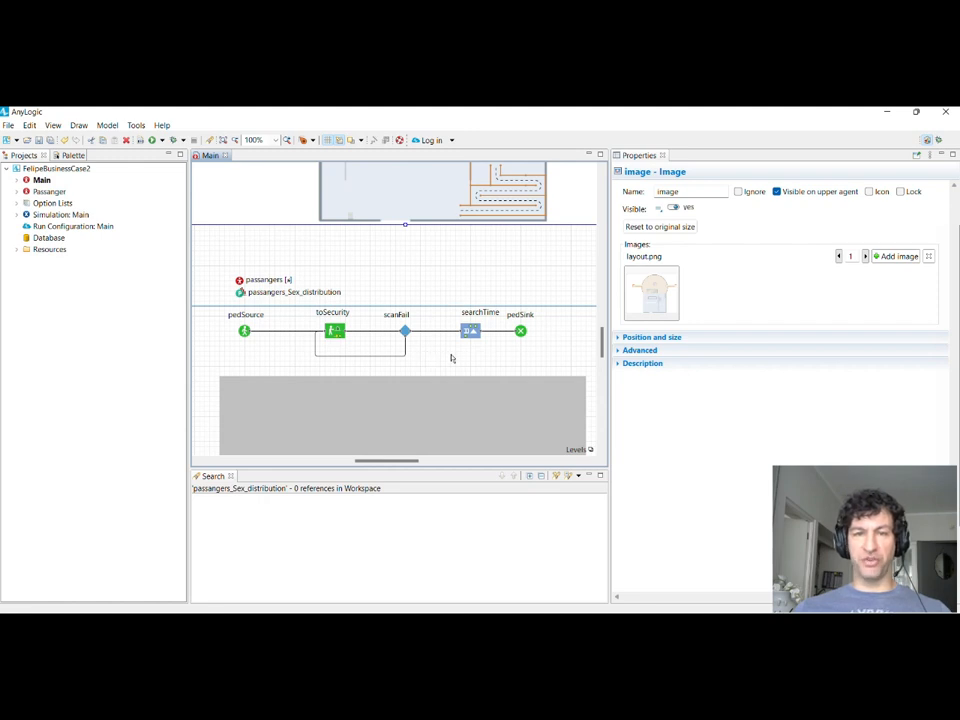
Step: Inspect the properties of the pedSource, toSecurity and searchTime blocks in the passenger flowchart
{"action": "left_click", "coordinate": [245, 331]}
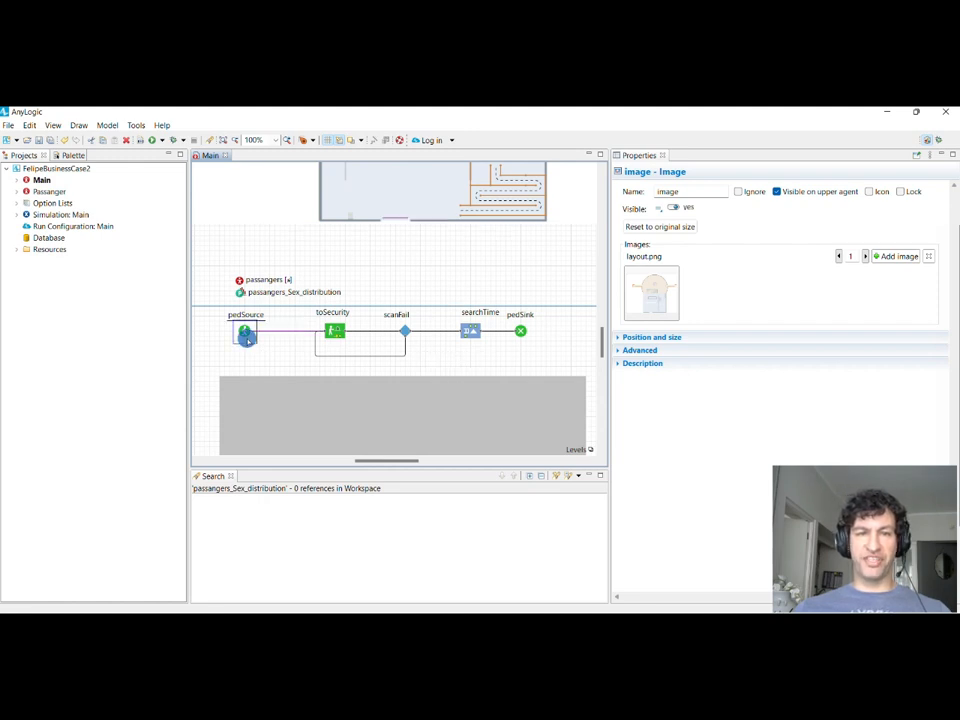
{"action": "left_click", "coordinate": [342, 334]}
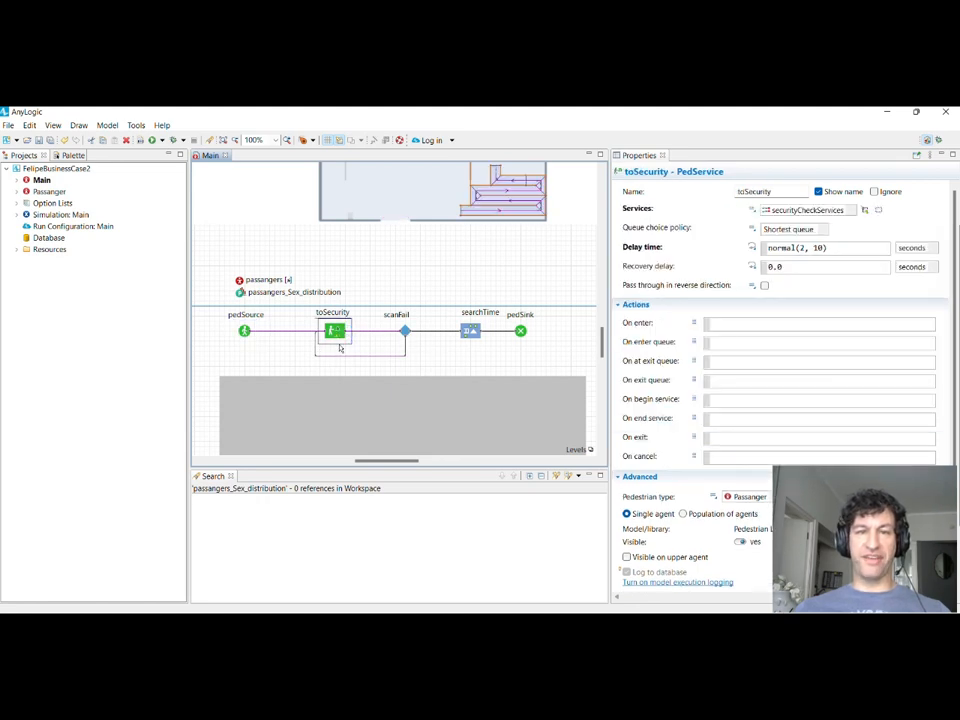
{"action": "left_click", "coordinate": [469, 338]}
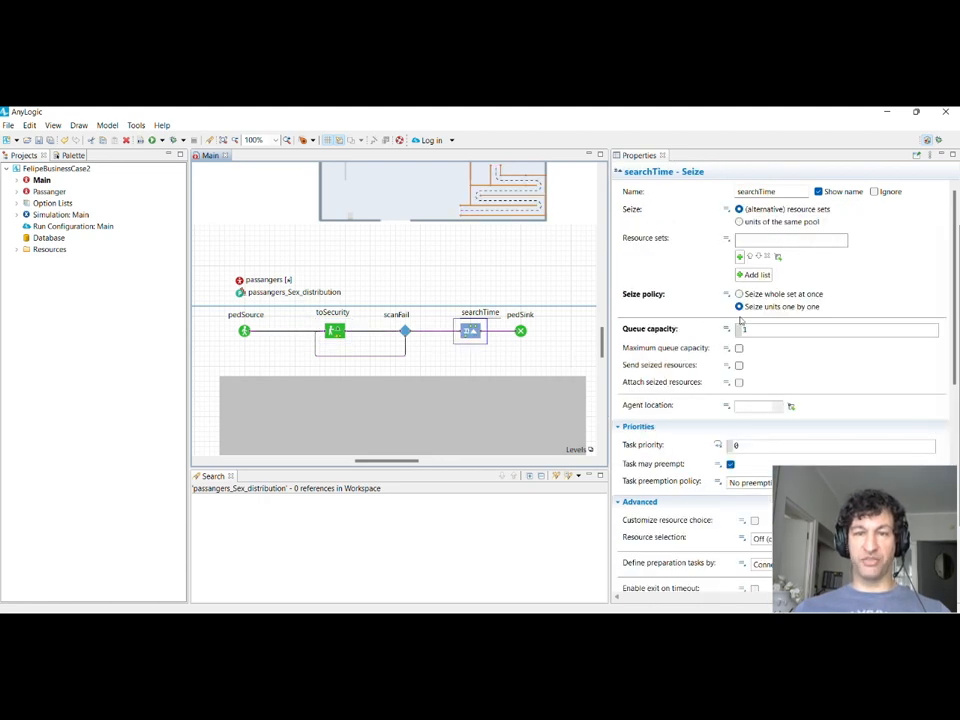
Step: Try replacing the pedSource arrival rate with 9 per minute, and undo the entry
{"action": "left_click", "coordinate": [245, 331]}
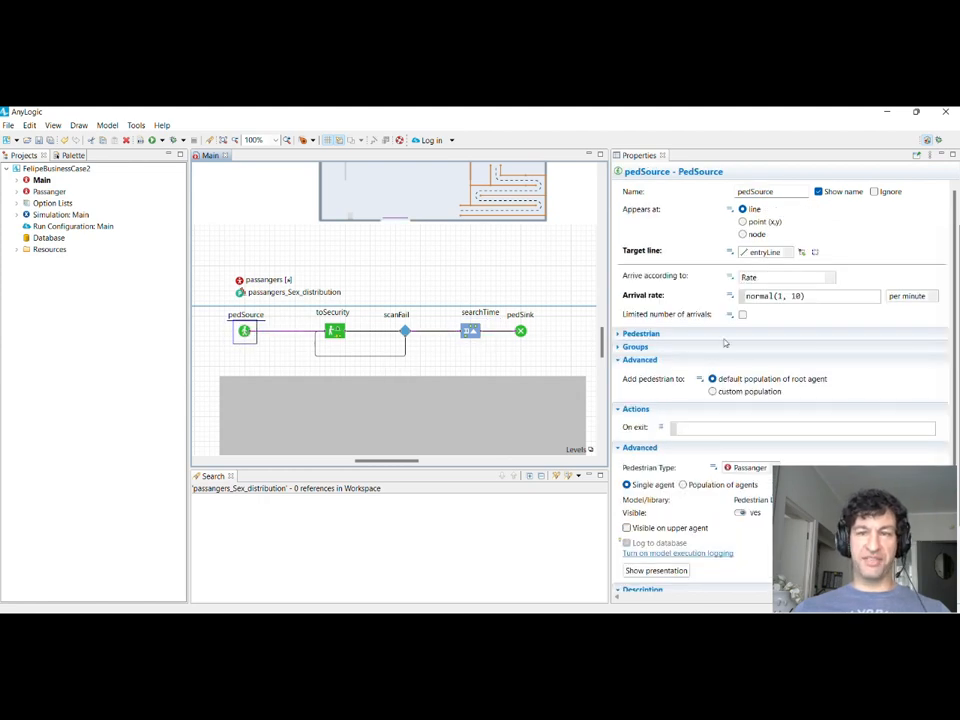
{"action": "left_click_drag", "start_coordinate": [814, 296], "coordinate": [713, 296]}
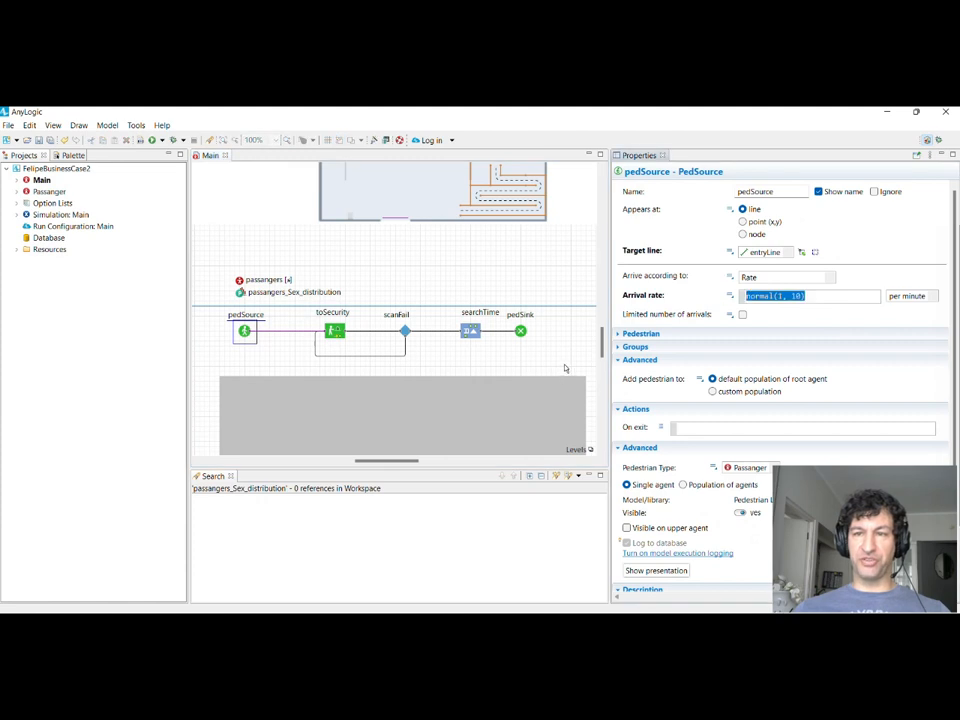
{"action": "left_click", "coordinate": [806, 296]}
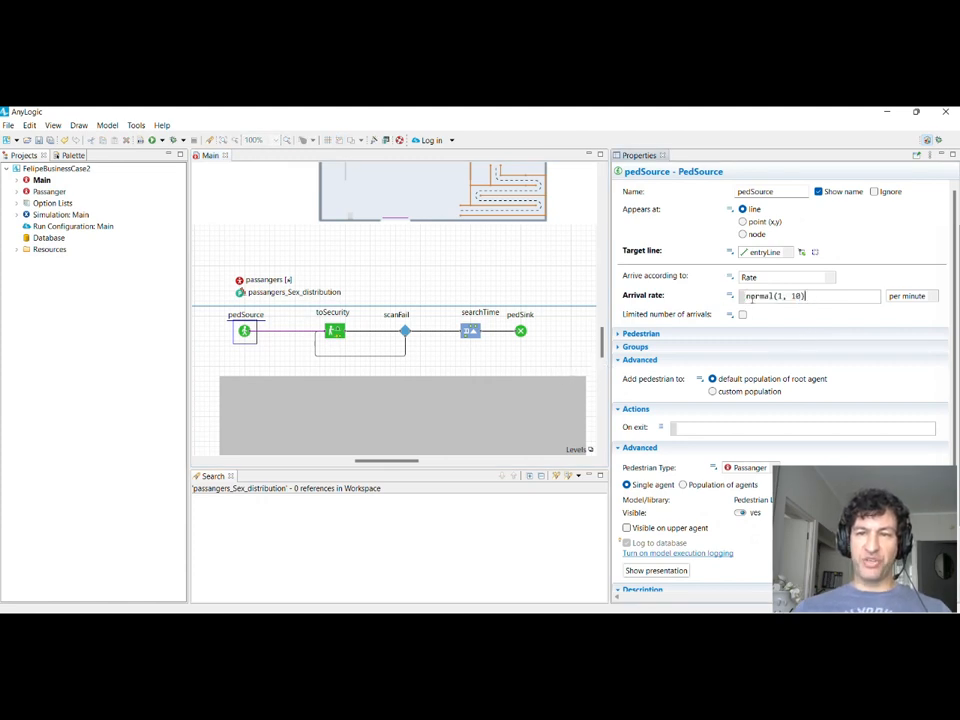
{"action": "mouse_move", "coordinate": [746, 296]}
{"action": "left_mouse_down"}
{"action": "mouse_move", "coordinate": [804, 296]}
{"action": "mouse_move", "coordinate": [742, 297]}
{"action": "left_mouse_up"}
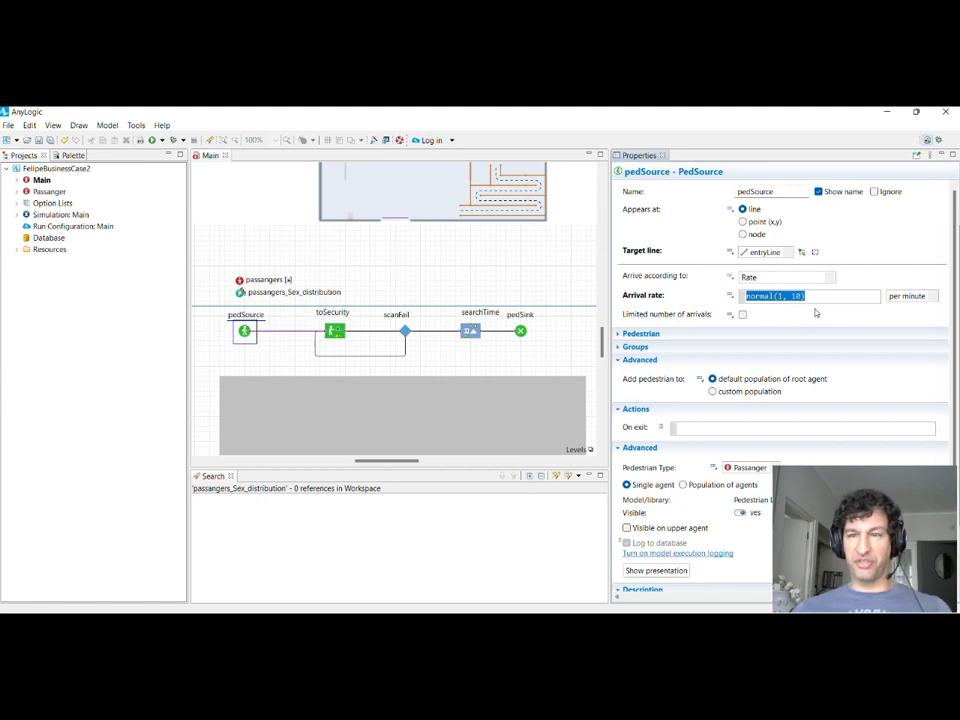
{"action": "type", "text": "9"}
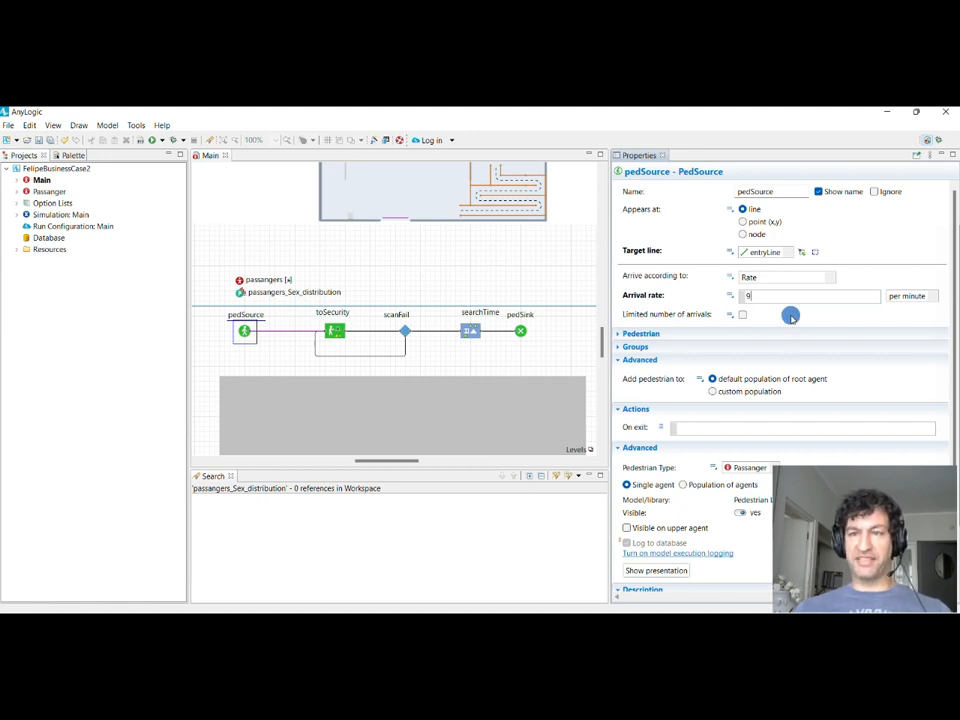
{"action": "key", "text": "ctrl+z"}
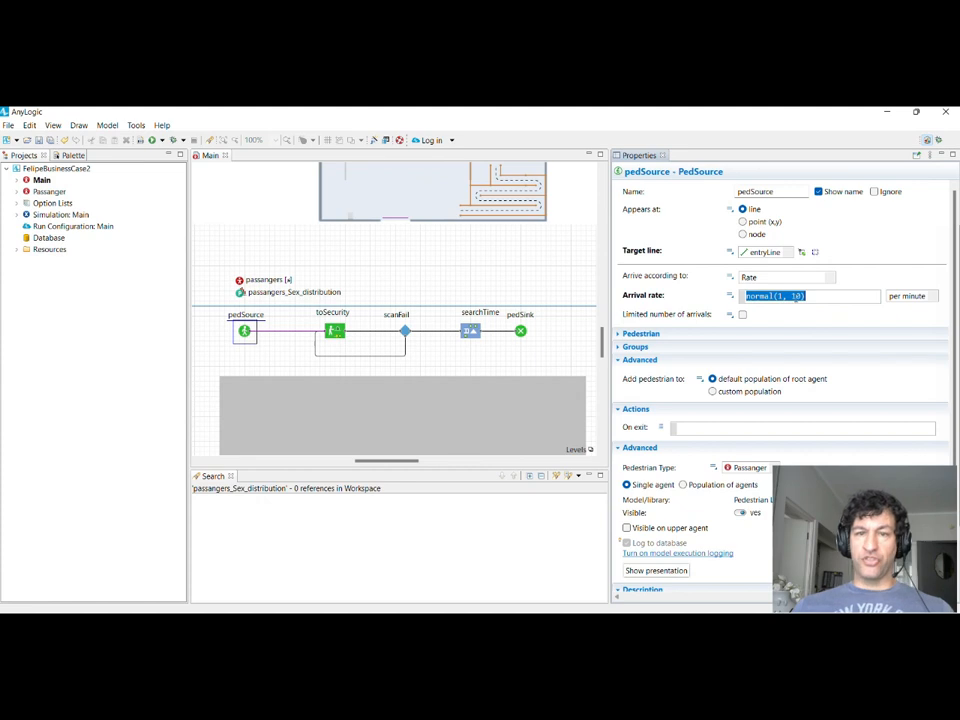
Step: Review the 3D window area, the flowchart and the terminal layout above it in Main
{"action": "scroll", "coordinate": [558, 376], "scroll_direction": "down", "scroll_amount": 3}
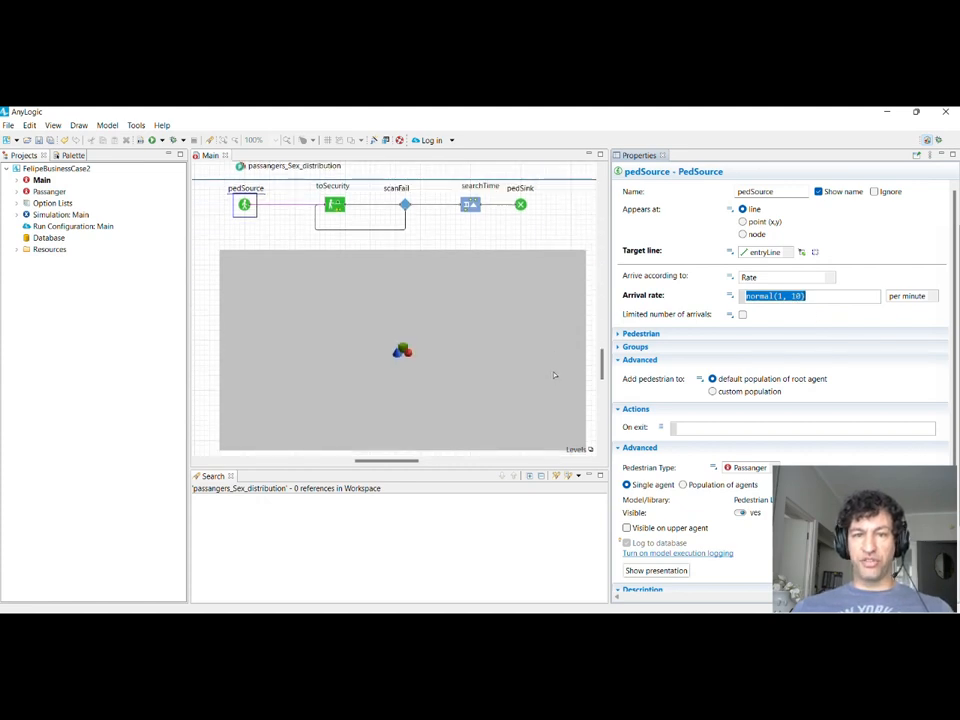
{"action": "scroll", "coordinate": [554, 375], "scroll_direction": "up", "scroll_amount": 5}
{"action": "scroll", "coordinate": [553, 377], "scroll_direction": "down", "scroll_amount": 1}
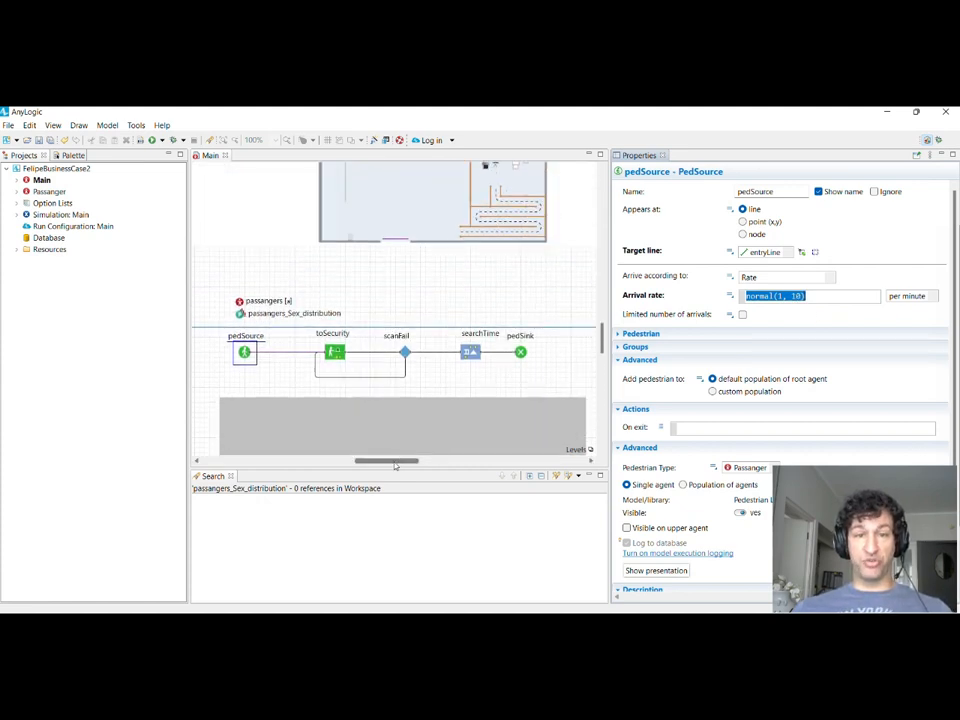
{"action": "mouse_move", "coordinate": [395, 465]}
{"action": "left_mouse_down"}
{"action": "mouse_move", "coordinate": [452, 459]}
{"action": "mouse_move", "coordinate": [395, 461]}
{"action": "left_mouse_up"}
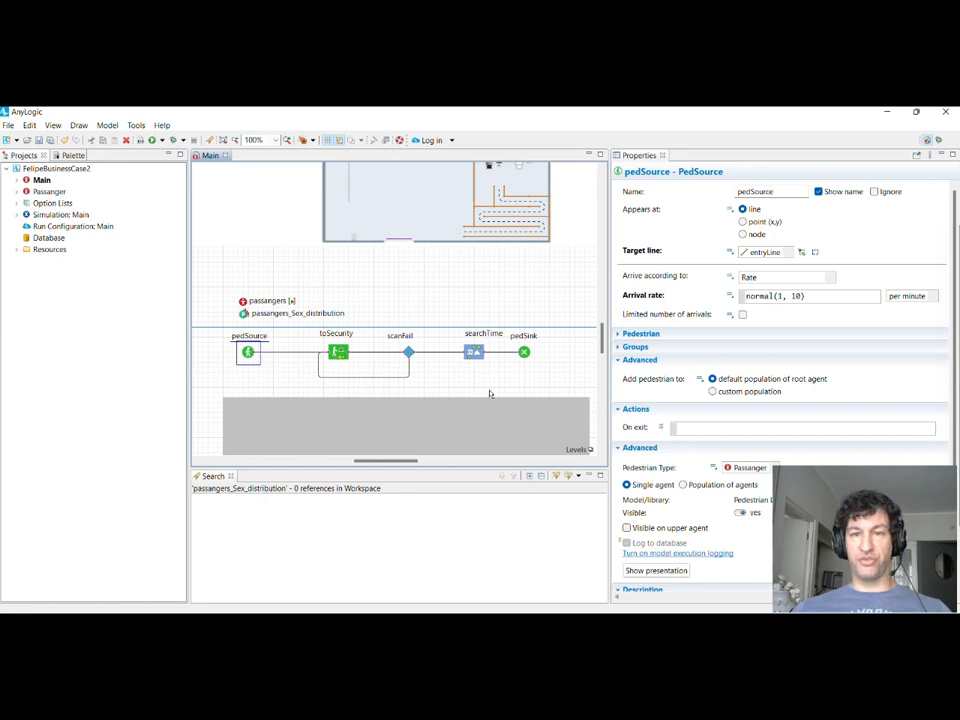
{"action": "scroll", "coordinate": [495, 392], "scroll_direction": "up", "scroll_amount": 2}
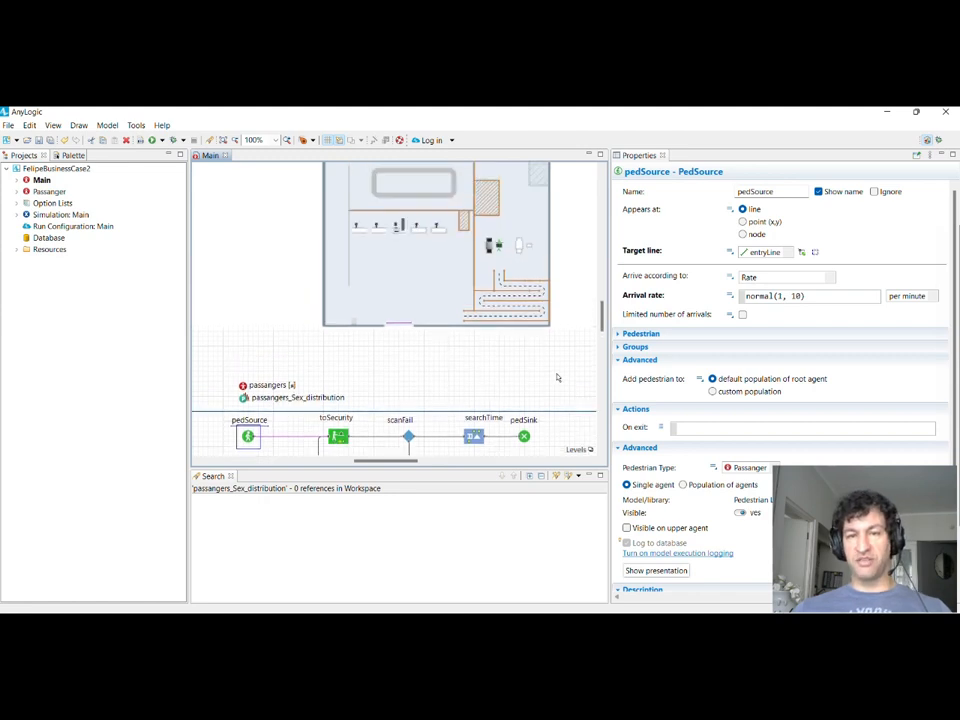
{"action": "scroll", "coordinate": [557, 378], "scroll_direction": "up", "scroll_amount": 2}
{"action": "scroll", "coordinate": [557, 378], "scroll_direction": "up", "scroll_amount": 3}
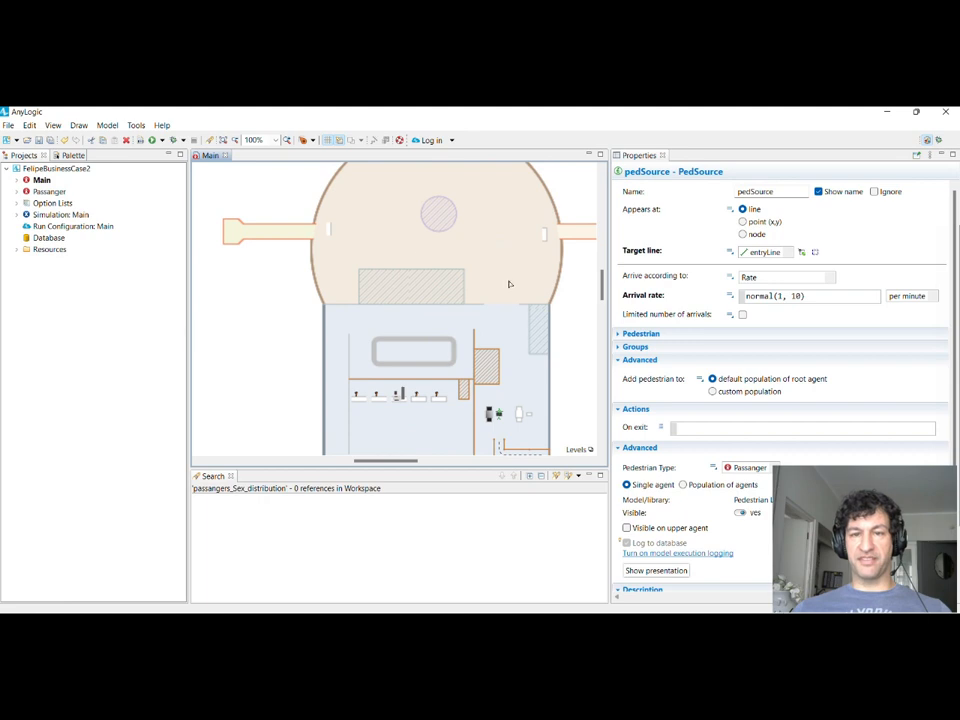
{"action": "scroll", "coordinate": [500, 383], "scroll_direction": "down", "scroll_amount": 2}
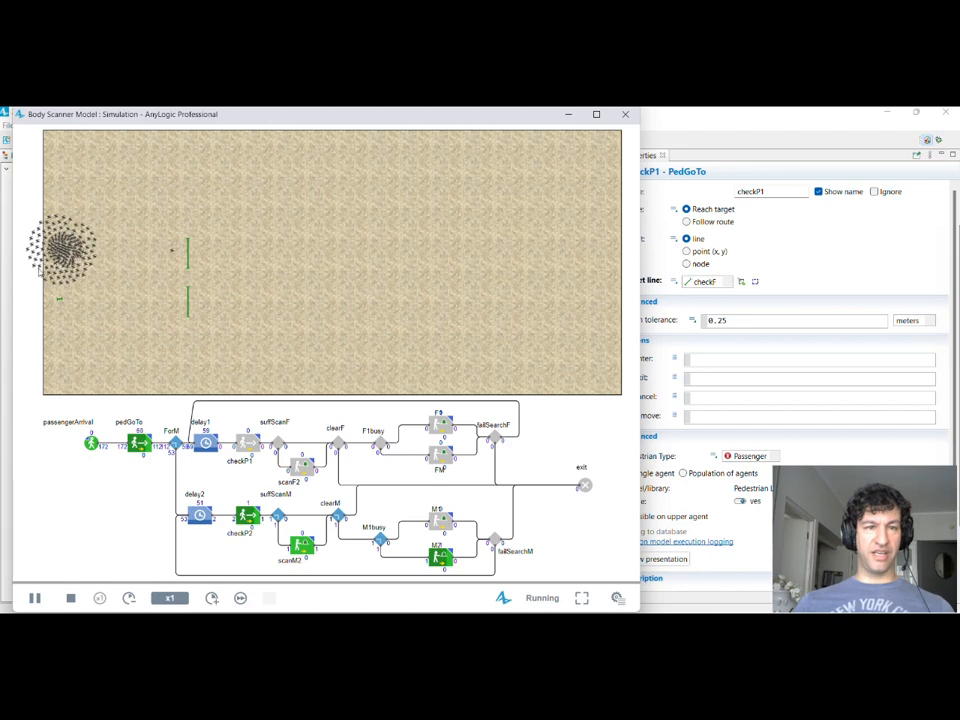
Step: Examine the 3D passenger animation and the flowchart in the running Body Scanner Model simulation
{"action": "scroll", "coordinate": [111, 356], "scroll_direction": "down", "scroll_amount": 10}
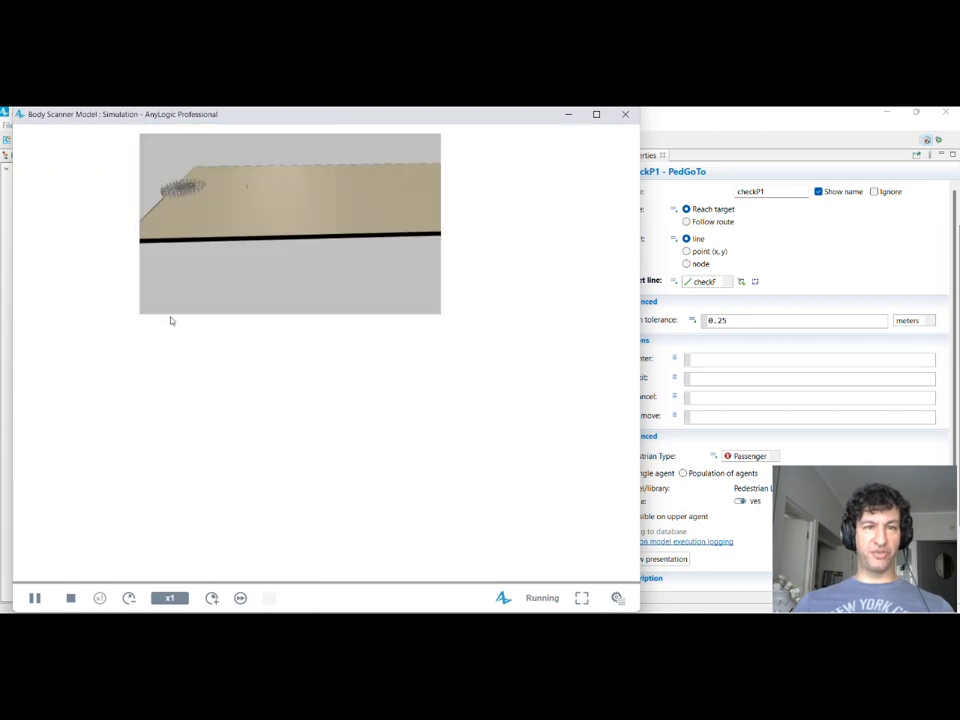
{"action": "scroll", "coordinate": [168, 326], "scroll_direction": "up", "scroll_amount": 1}
{"action": "scroll", "coordinate": [180, 345], "scroll_direction": "up", "scroll_amount": 2}
{"action": "left_click_drag", "start_coordinate": [240, 318], "coordinate": [372, 400]}
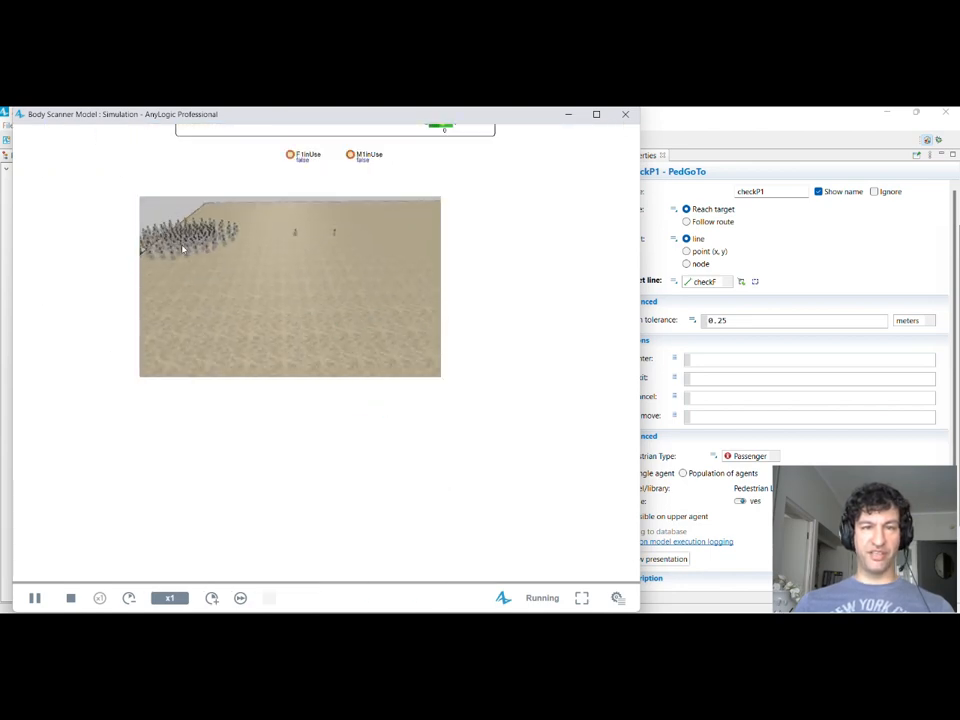
{"action": "left_click_drag", "start_coordinate": [182, 250], "coordinate": [298, 350]}
{"action": "scroll", "coordinate": [281, 326], "scroll_direction": "up", "scroll_amount": 5}
{"action": "left_click_drag", "start_coordinate": [262, 294], "coordinate": [209, 321]}
{"action": "scroll", "coordinate": [252, 316], "scroll_direction": "down", "scroll_amount": 3}
{"action": "left_click_drag", "start_coordinate": [334, 323], "coordinate": [299, 326]}
{"action": "left_click", "coordinate": [371, 339]}
{"action": "left_click_drag", "start_coordinate": [511, 339], "coordinate": [543, 493]}
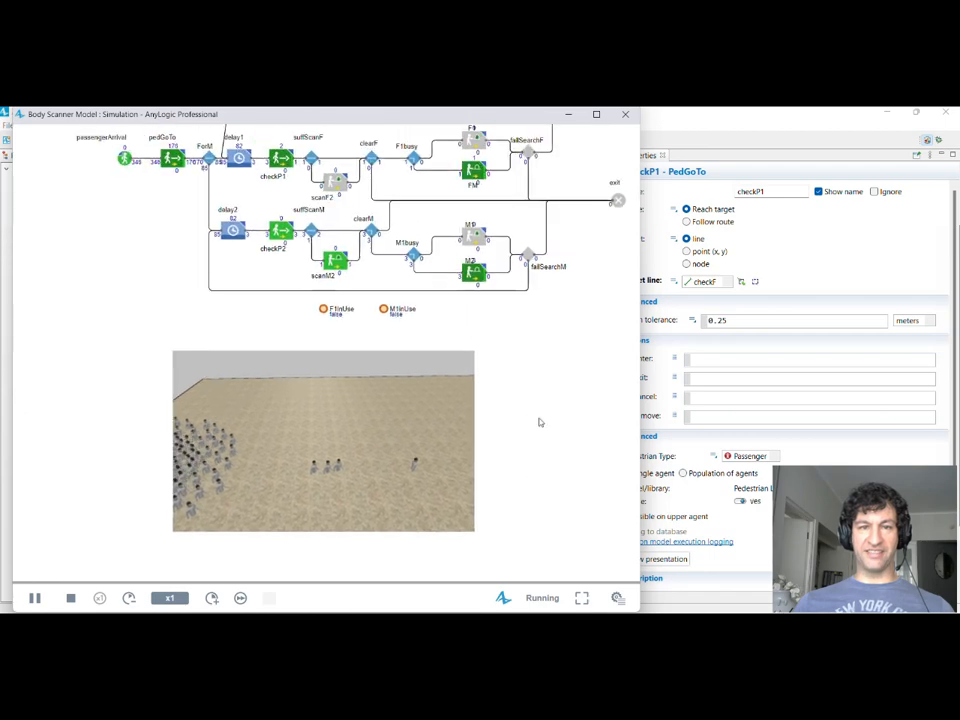
{"action": "left_click_drag", "start_coordinate": [539, 422], "coordinate": [506, 489]}
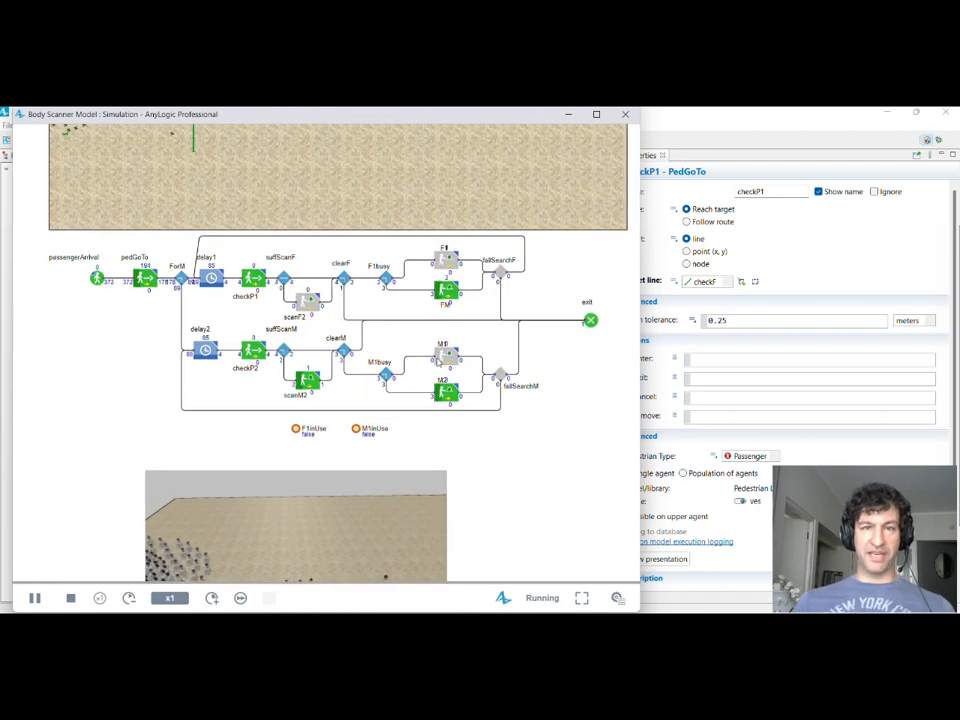
Step: Close the Body Scanner Model simulation and inspect the arrival rate of the passengerArrival source
{"action": "left_click", "coordinate": [626, 115]}
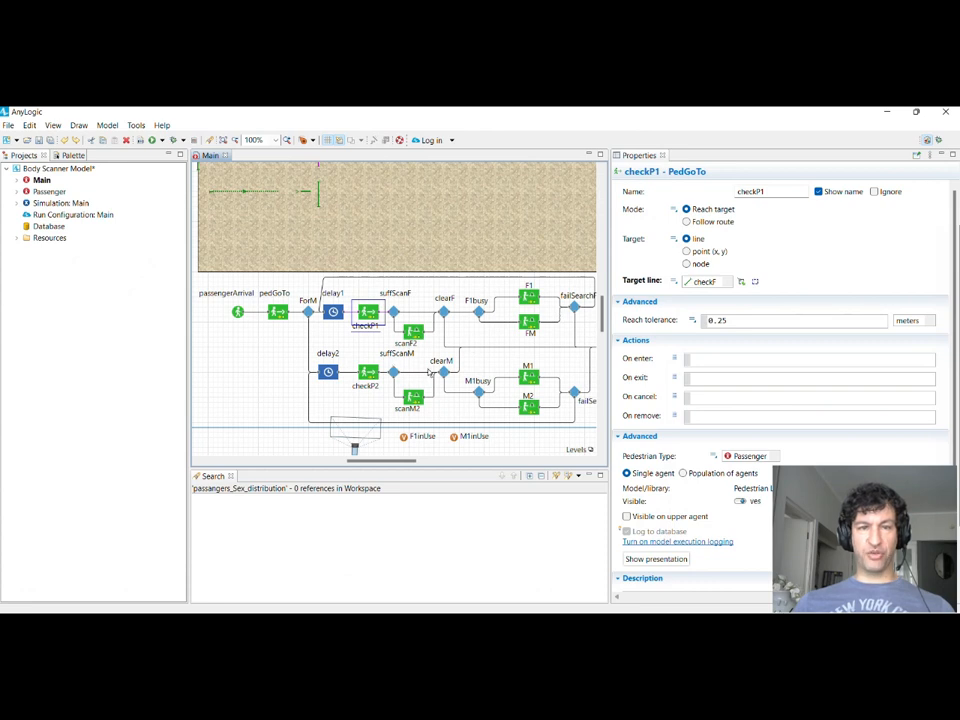
{"action": "left_click", "coordinate": [238, 313]}
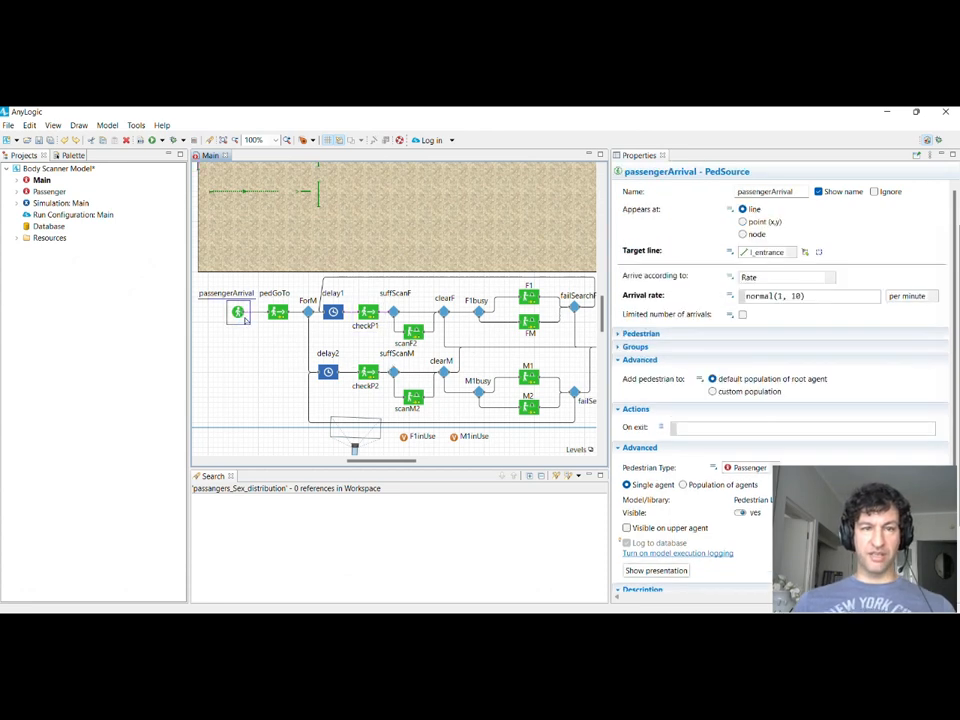
{"action": "triple_click", "coordinate": [816, 295]}
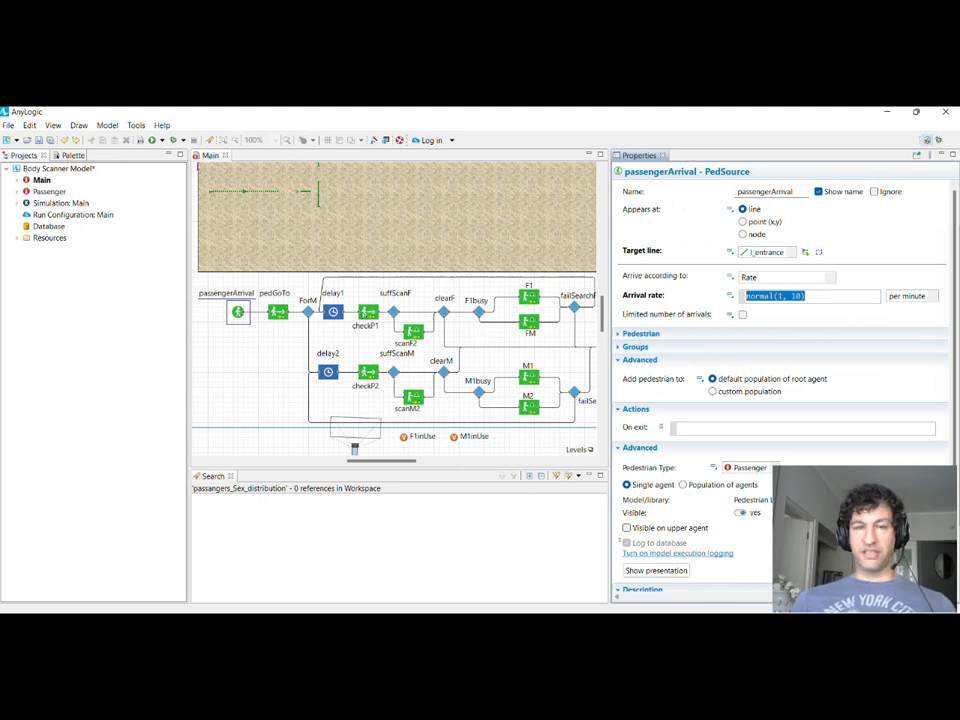
Step: Inspect the pedGoTo block, the ForM branch and the probability of the suffScanF branch
{"action": "left_click", "coordinate": [279, 313]}
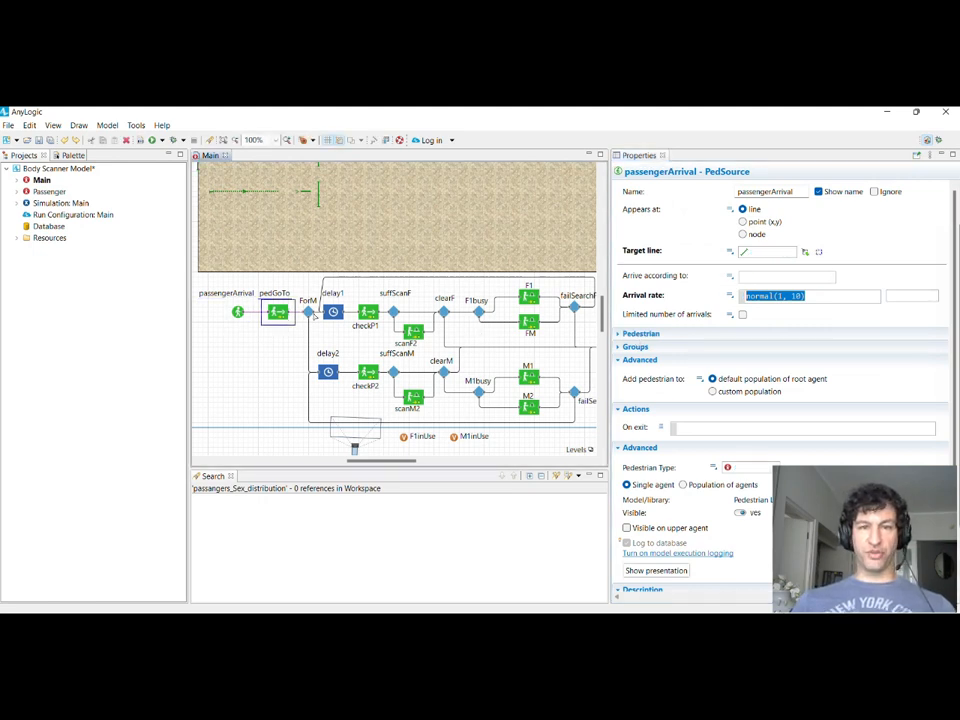
{"action": "left_click", "coordinate": [308, 312]}
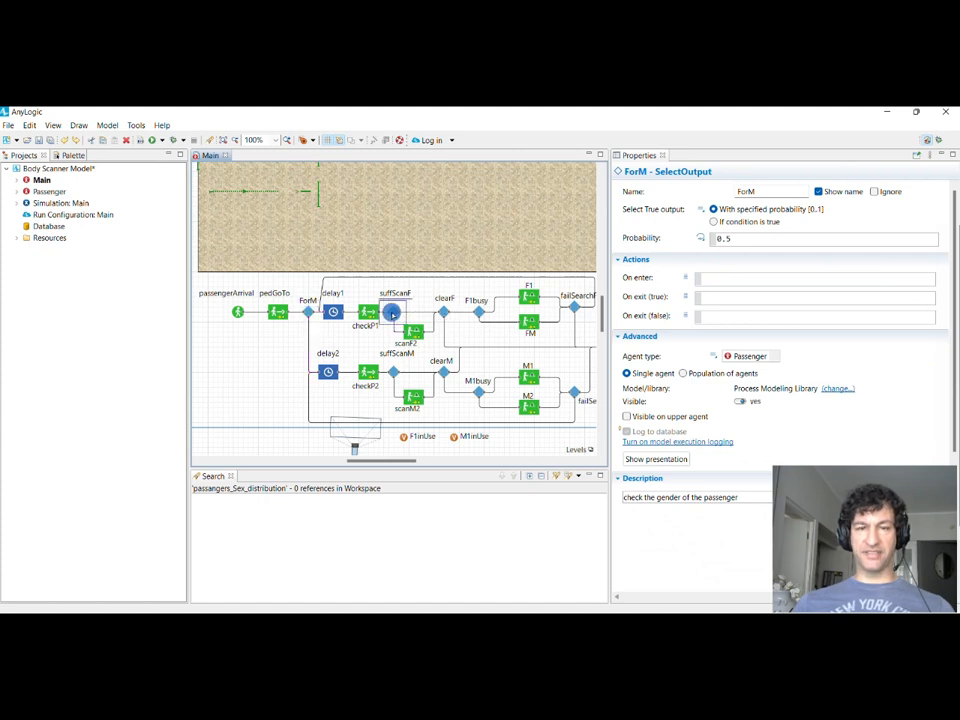
{"action": "left_click", "coordinate": [393, 312]}
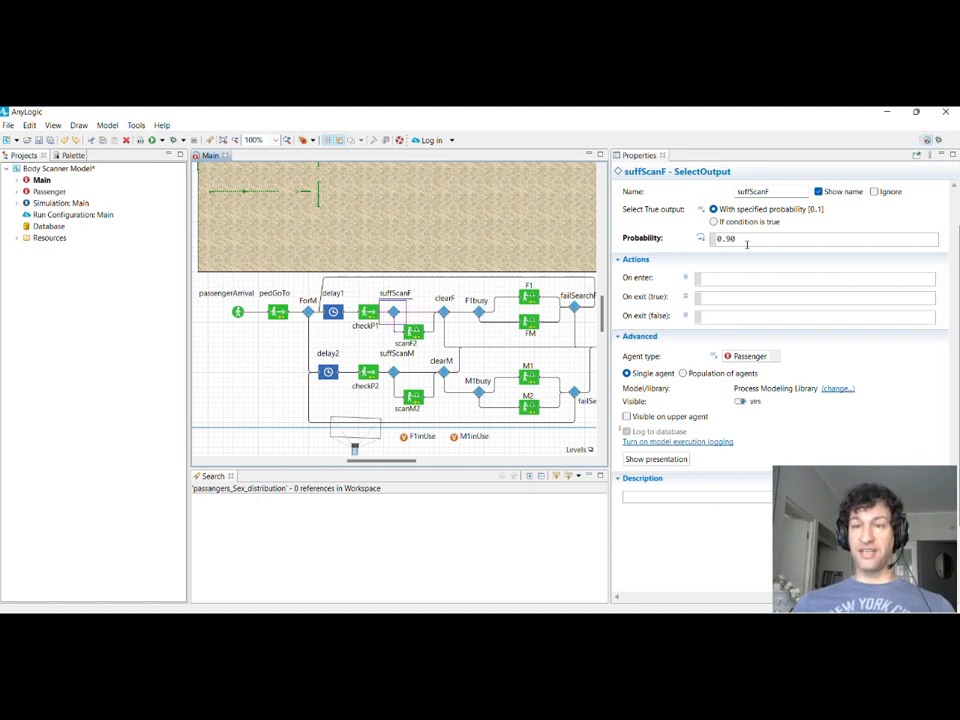
{"action": "left_click_drag", "start_coordinate": [743, 240], "coordinate": [706, 256]}
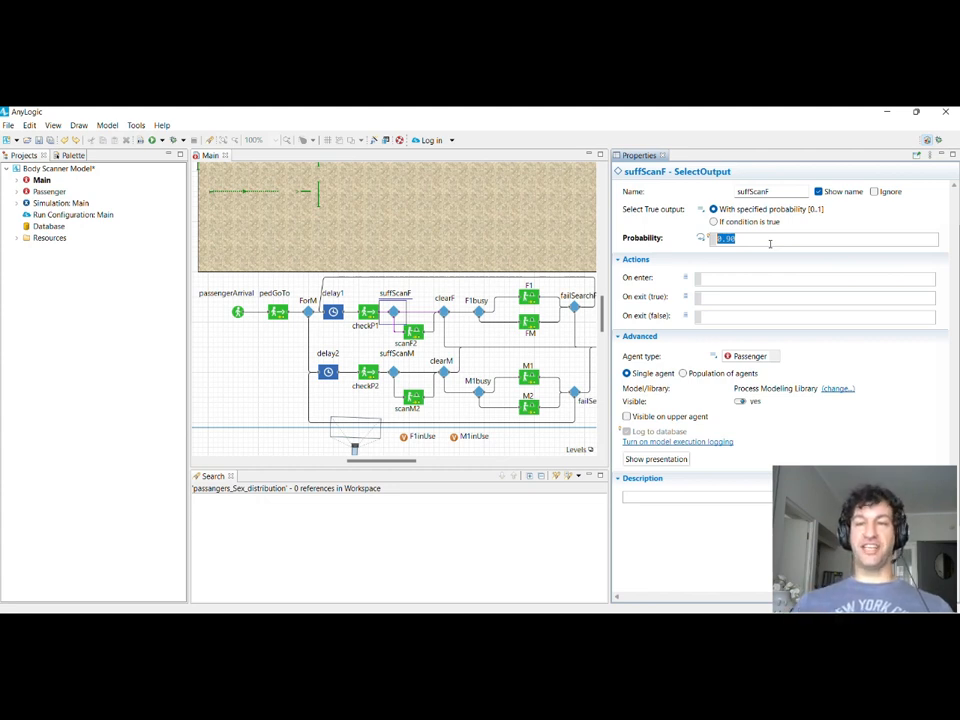
{"action": "left_click", "coordinate": [761, 237]}
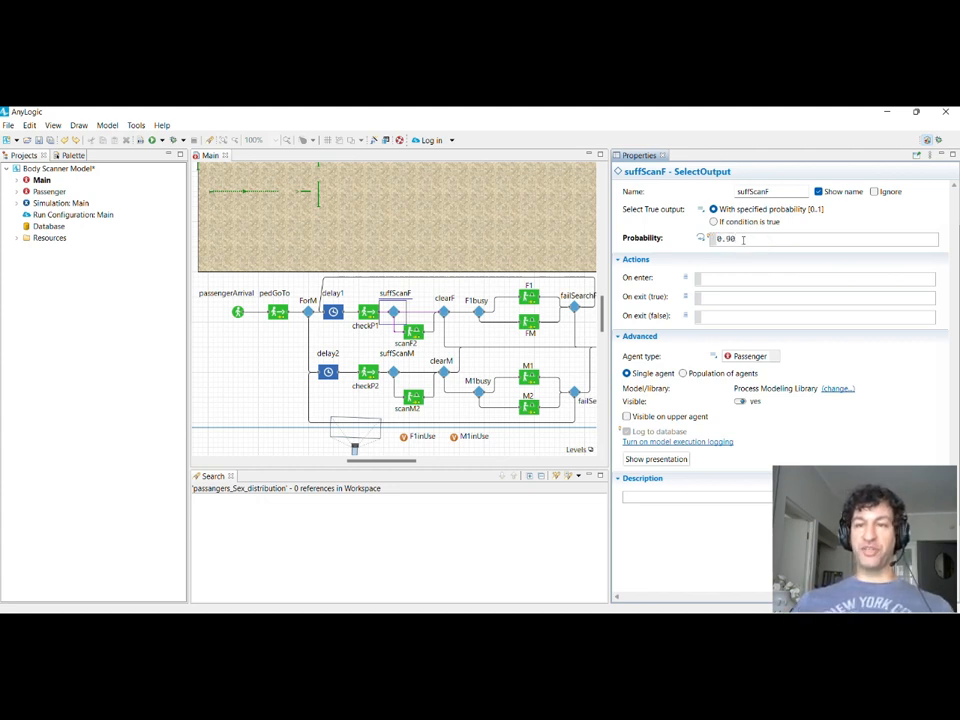
Step: Check the suffScanF probability value and inspect the delay time of the FM service block
{"action": "left_click_drag", "start_coordinate": [743, 240], "coordinate": [706, 246]}
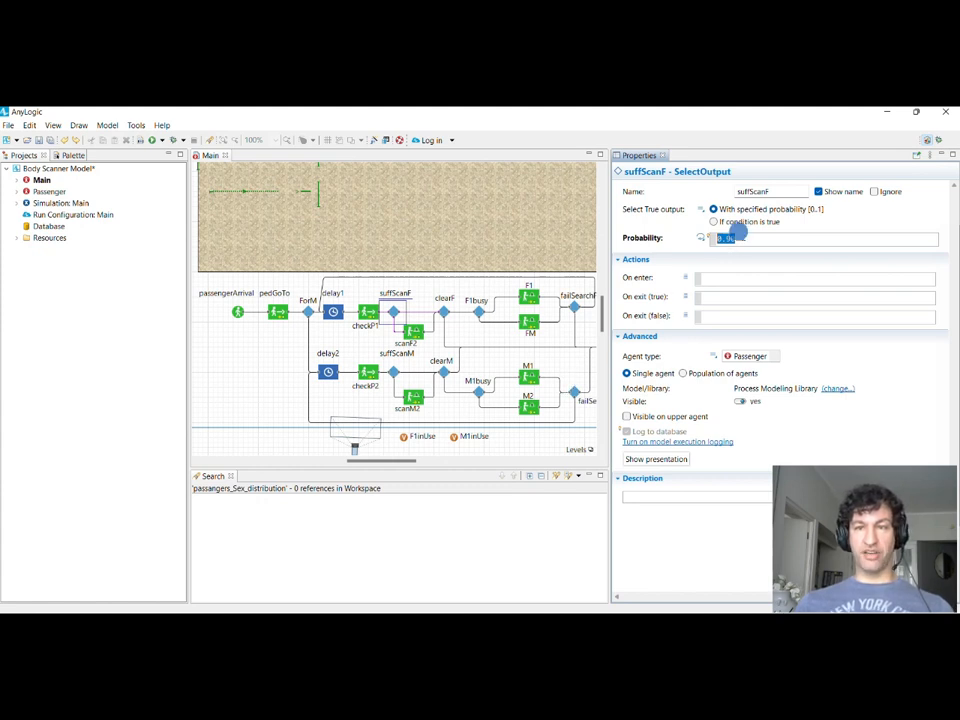
{"action": "left_click", "coordinate": [741, 237]}
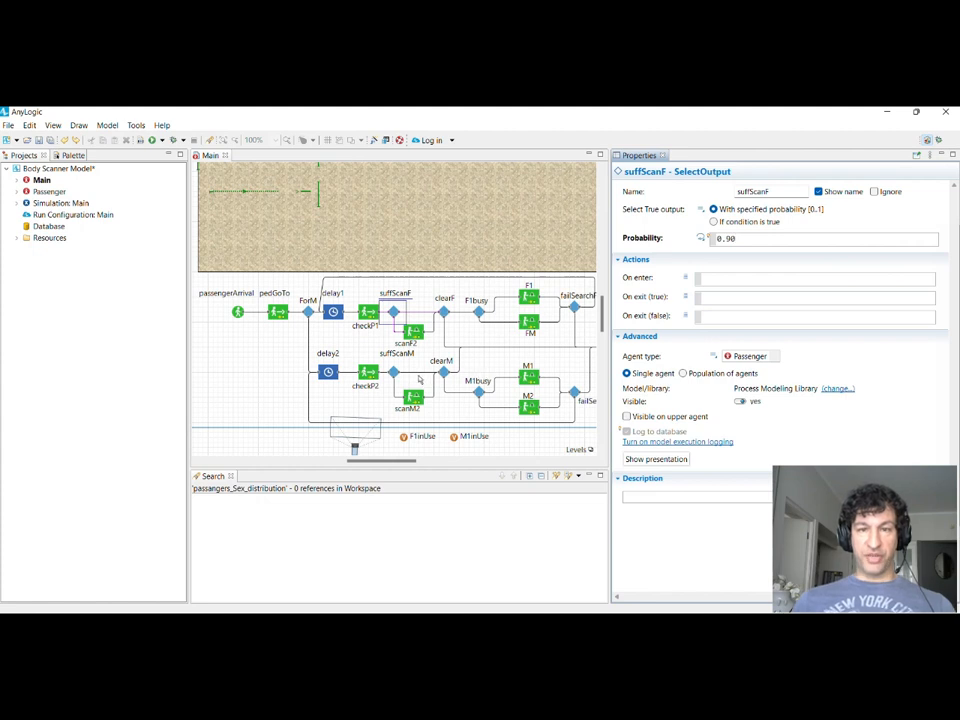
{"action": "left_click_drag", "start_coordinate": [405, 461], "coordinate": [429, 461]}
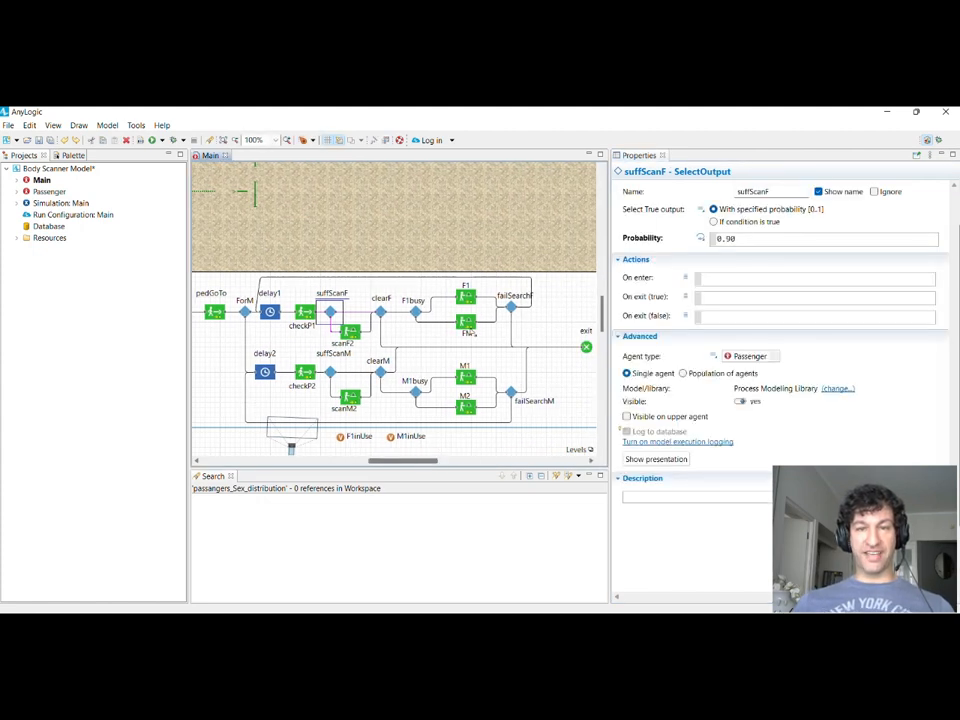
{"action": "left_click", "coordinate": [464, 322]}
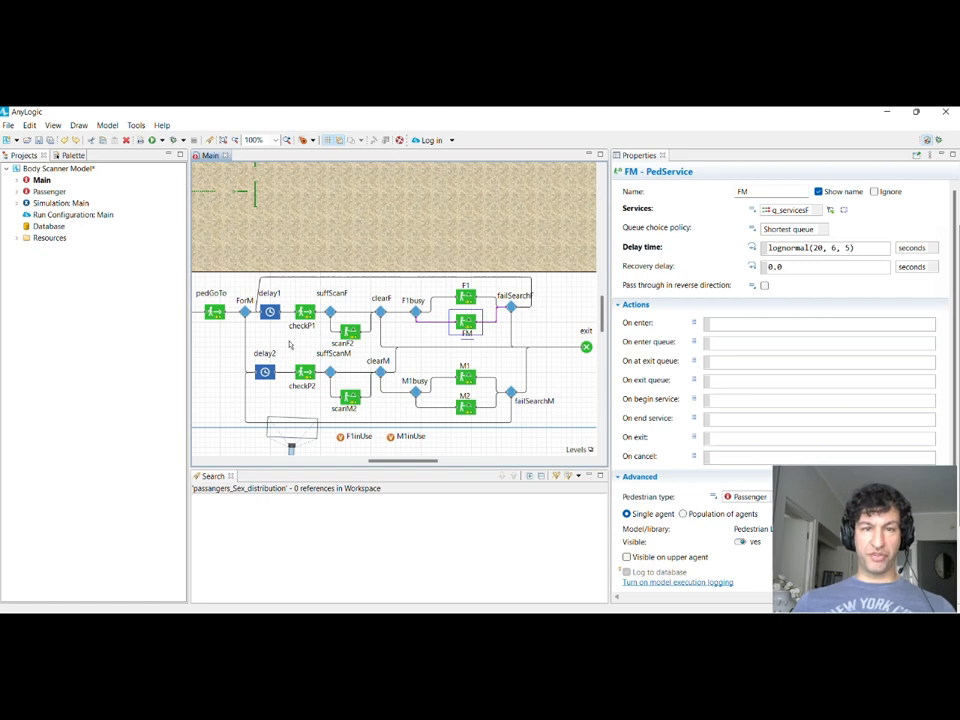
Step: Select the male screening branch of the flowchart, from delay2 to failSearchM, to compare it with the female branch
{"action": "scroll", "coordinate": [290, 345], "scroll_direction": "down", "scroll_amount": 2}
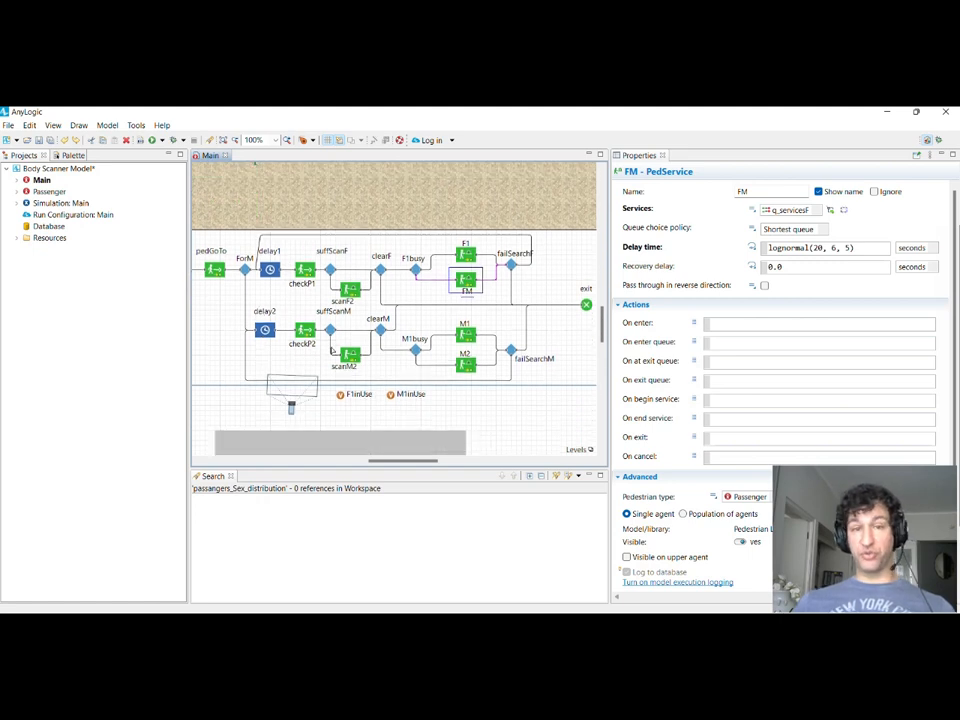
{"action": "left_click_drag", "start_coordinate": [238, 308], "coordinate": [557, 381]}
{"action": "left_click", "coordinate": [425, 264]}
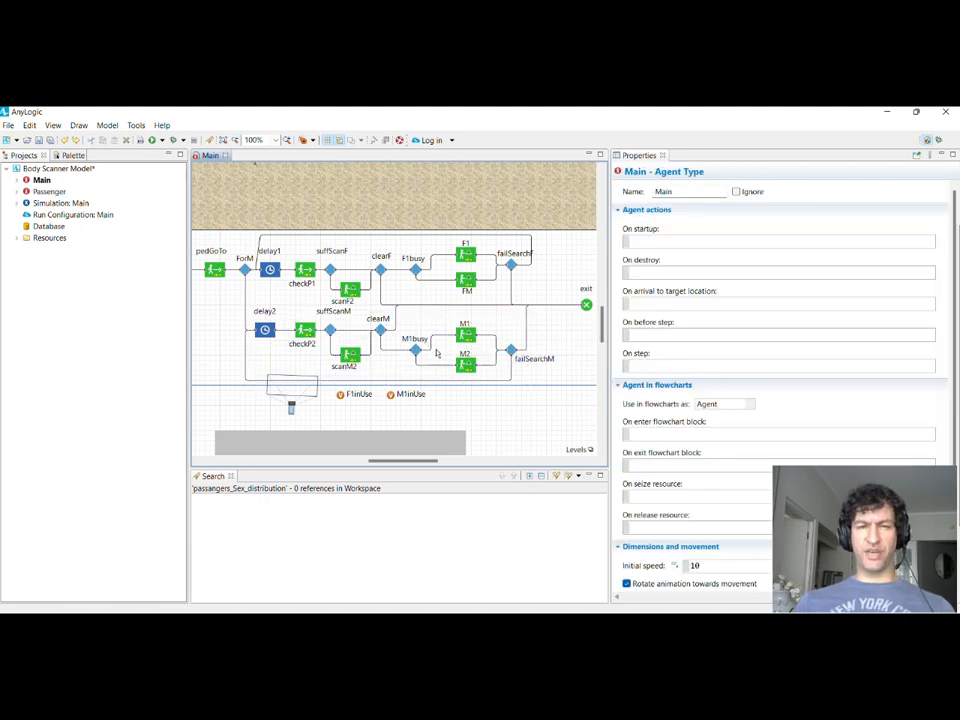
{"action": "left_click_drag", "start_coordinate": [231, 302], "coordinate": [534, 382]}
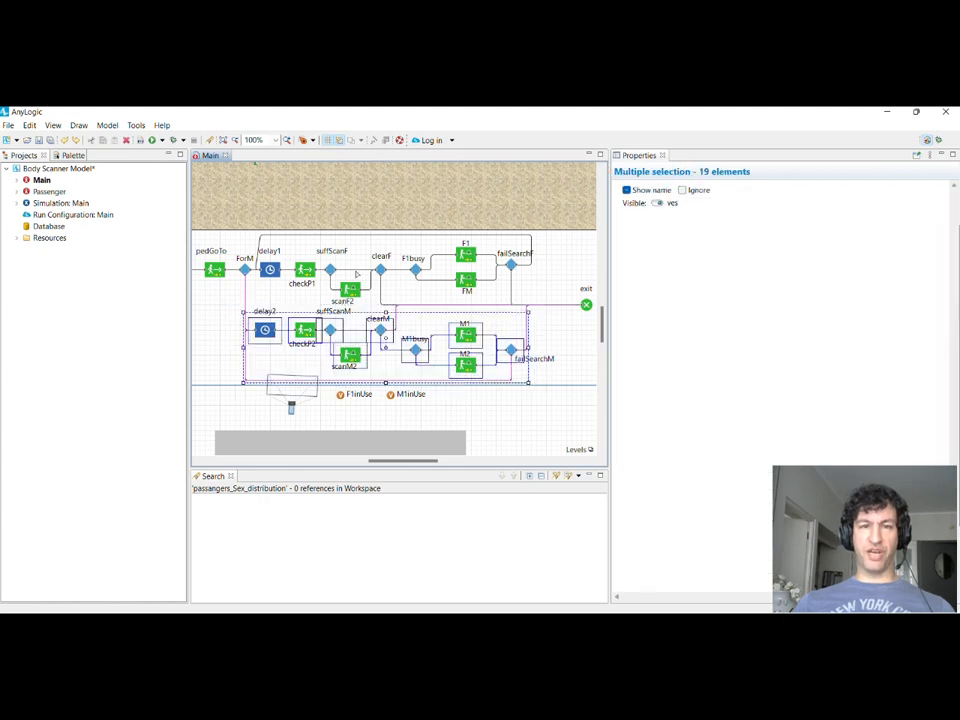
Step: Try to group the female screening branch into a new flowchart block and inspect the parameters of that block
{"action": "left_click_drag", "start_coordinate": [232, 305], "coordinate": [556, 232]}
{"action": "right_click", "coordinate": [472, 282]}
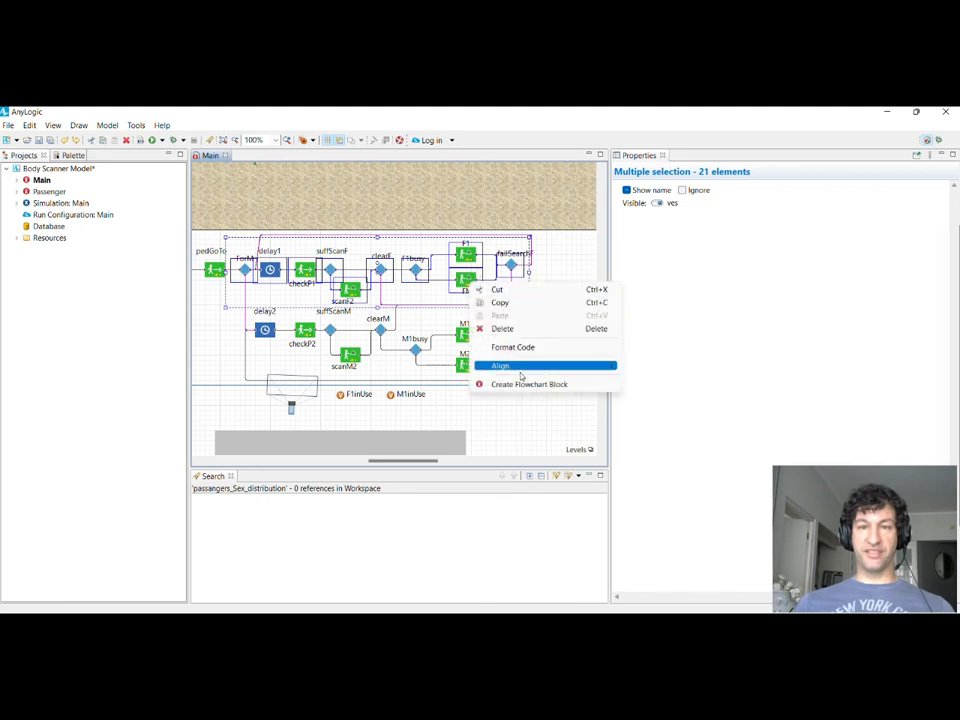
{"action": "left_click", "coordinate": [532, 386]}
{"action": "left_click", "coordinate": [511, 375]}
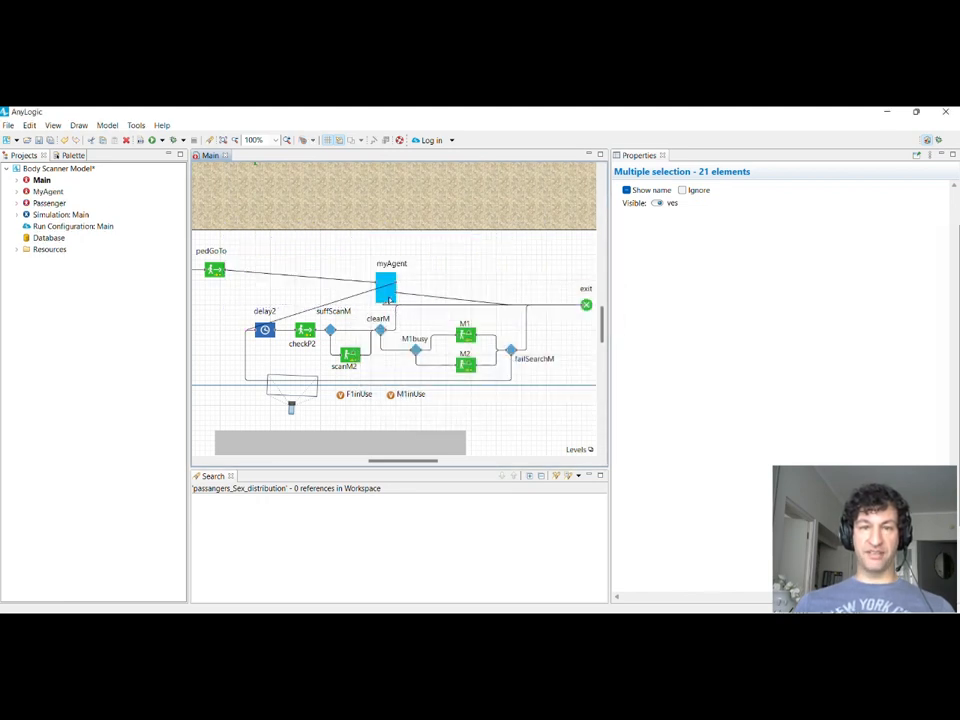
{"action": "left_click", "coordinate": [388, 296]}
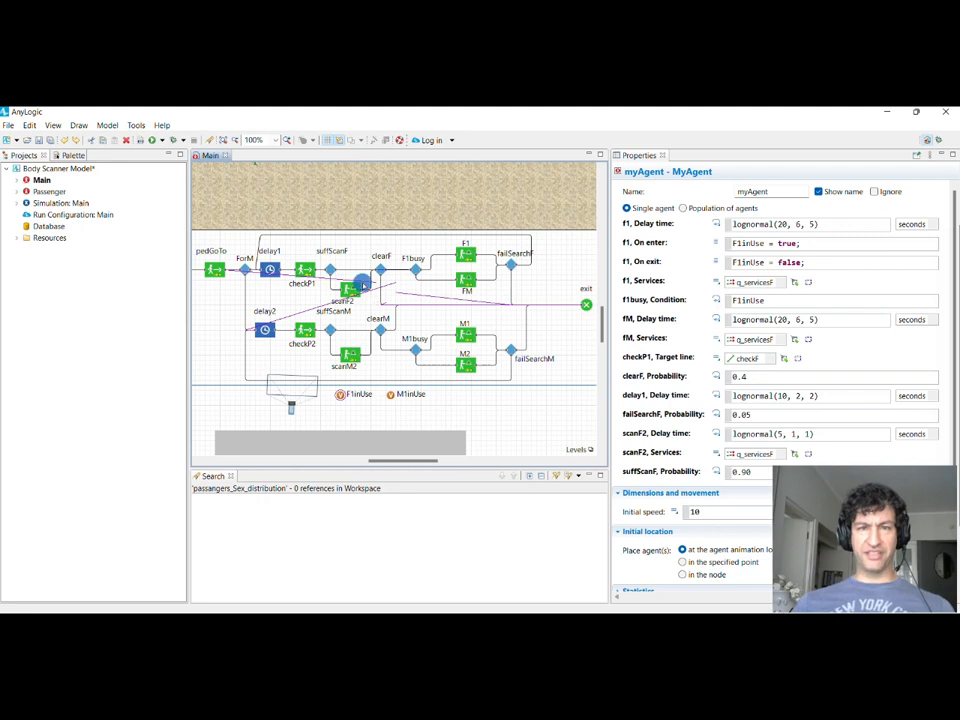
Step: Inspect the delay time distribution of the scanF2 service block
{"action": "left_click", "coordinate": [362, 287]}
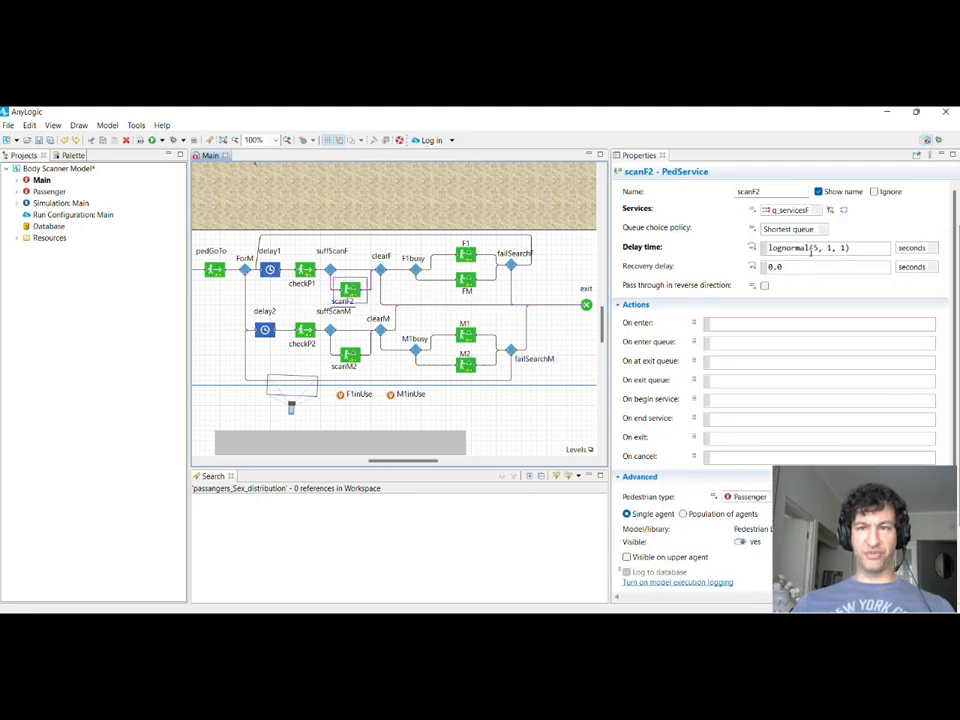
{"action": "left_click_drag", "start_coordinate": [807, 248], "coordinate": [768, 248]}
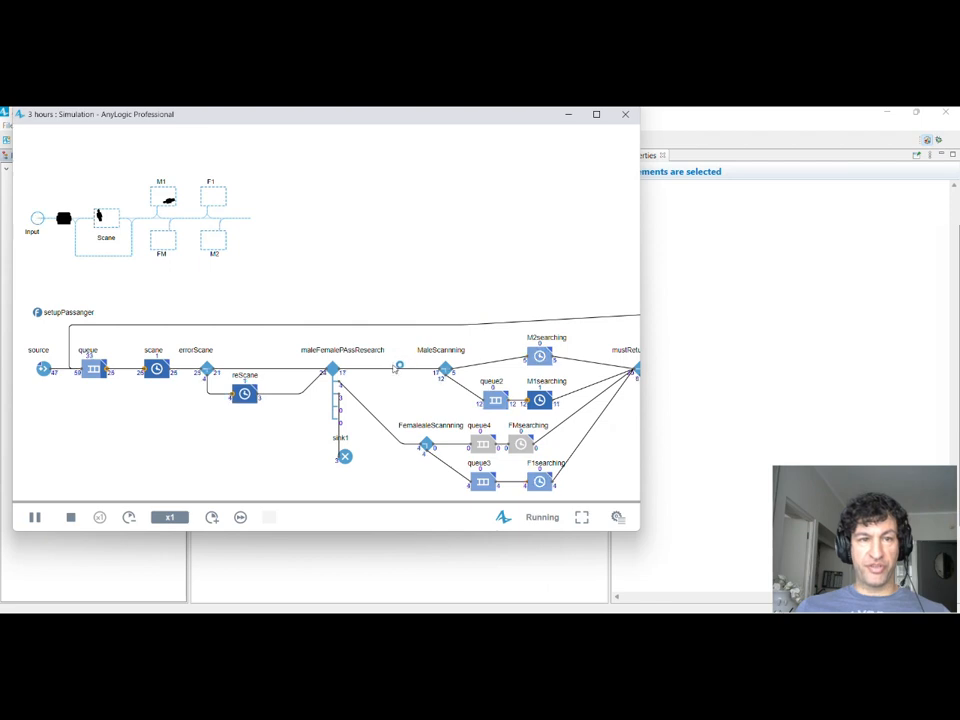
Step: Examine the passenger animation and the flowchart in the running 3 hours simulation and close its window
{"action": "mouse_move", "coordinate": [302, 413]}
{"action": "left_mouse_down"}
{"action": "mouse_move", "coordinate": [328, 427]}
{"action": "mouse_move", "coordinate": [277, 399]}
{"action": "mouse_move", "coordinate": [320, 423]}
{"action": "mouse_move", "coordinate": [300, 413]}
{"action": "left_mouse_up"}
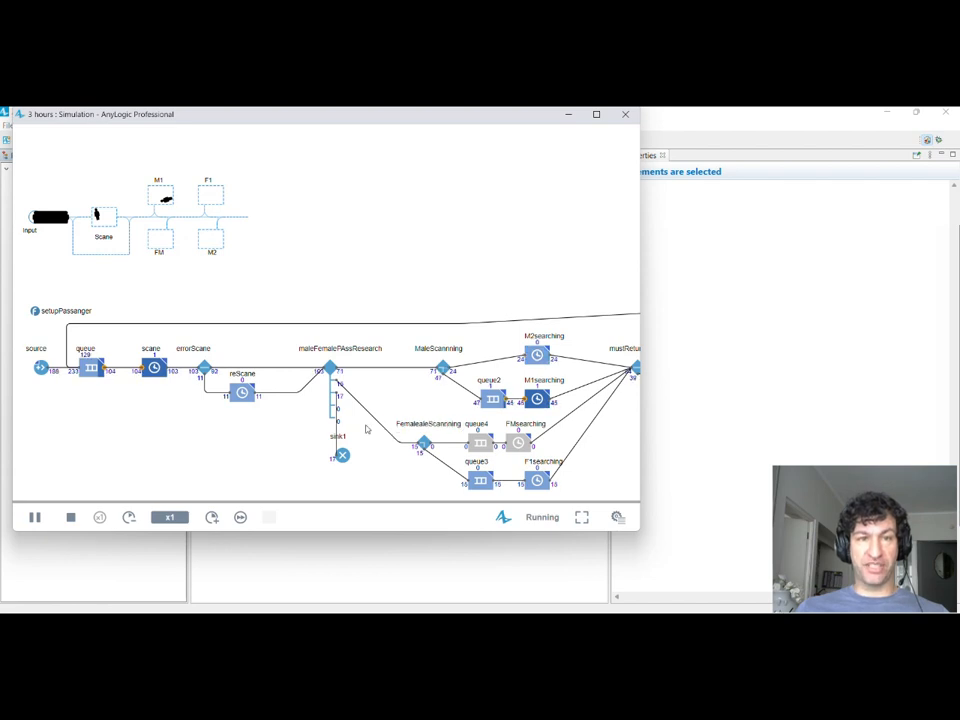
{"action": "mouse_move", "coordinate": [360, 437]}
{"action": "left_mouse_down"}
{"action": "mouse_move", "coordinate": [288, 418]}
{"action": "mouse_move", "coordinate": [302, 410]}
{"action": "mouse_move", "coordinate": [348, 418]}
{"action": "mouse_move", "coordinate": [356, 429]}
{"action": "left_mouse_up"}
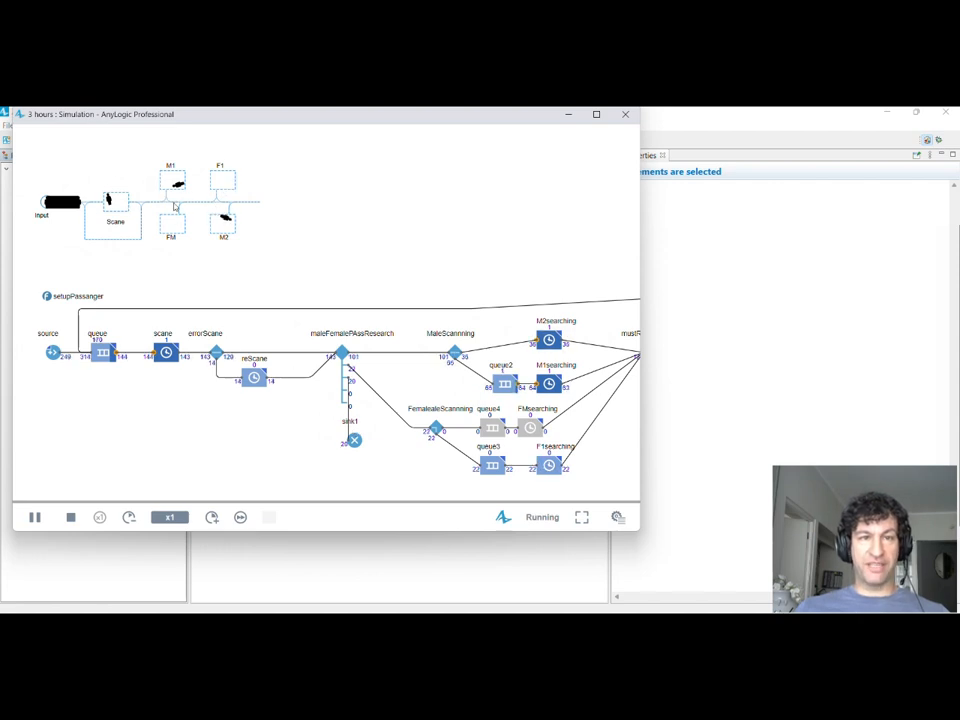
{"action": "left_click_drag", "start_coordinate": [203, 305], "coordinate": [247, 322]}
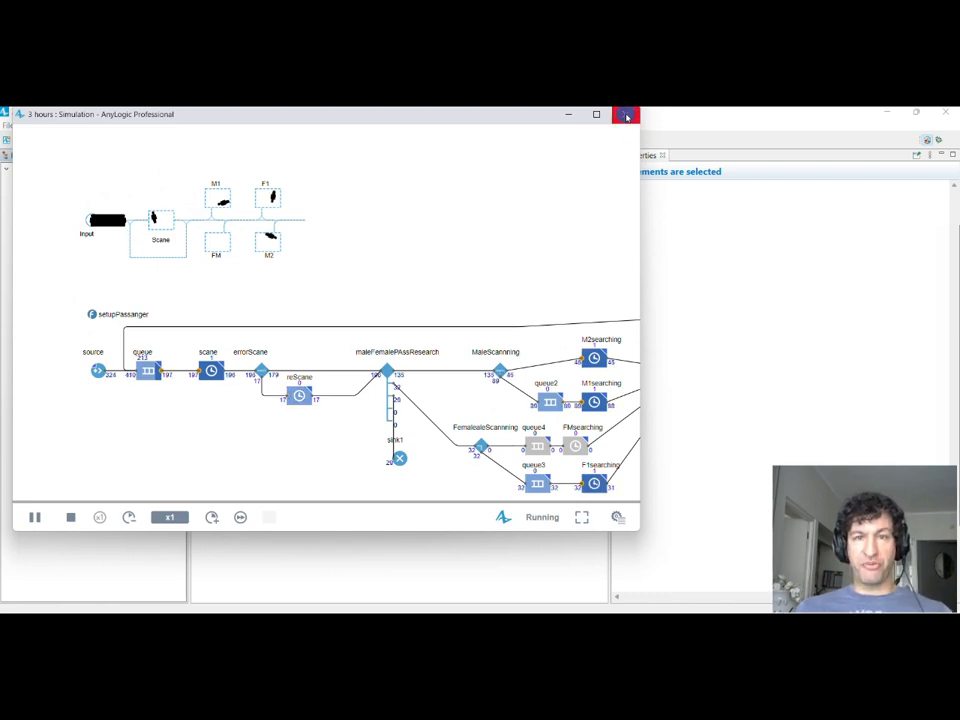
{"action": "left_click", "coordinate": [625, 116]}
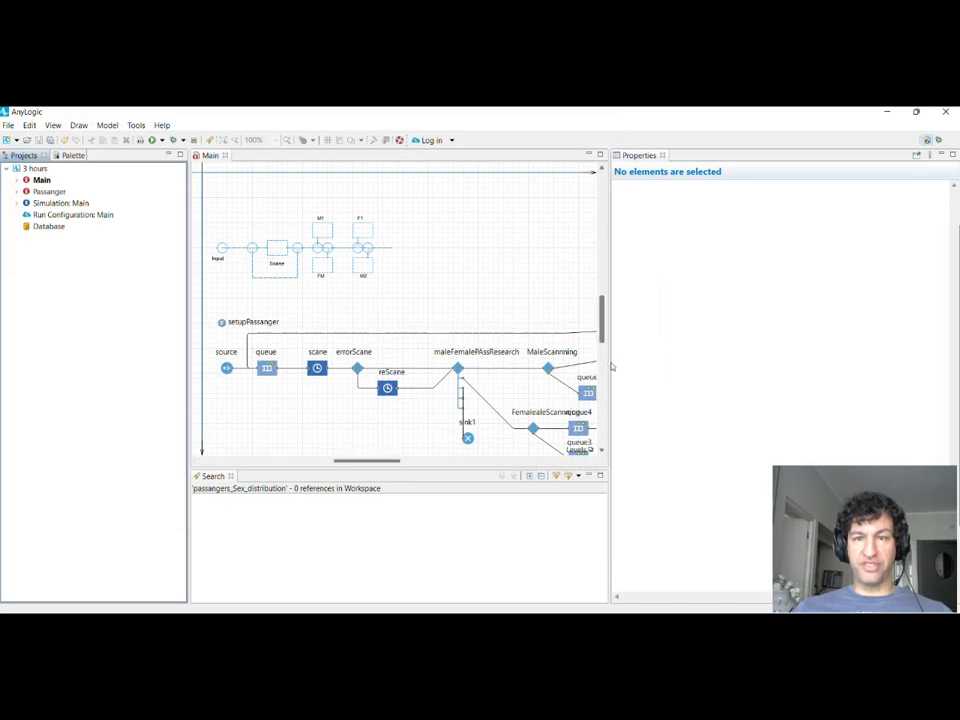
Step: Widen the Main diagram of the 3 hours model and inspect the full arrival rate expression of the source block
{"action": "left_click_drag", "start_coordinate": [609, 362], "coordinate": [674, 365]}
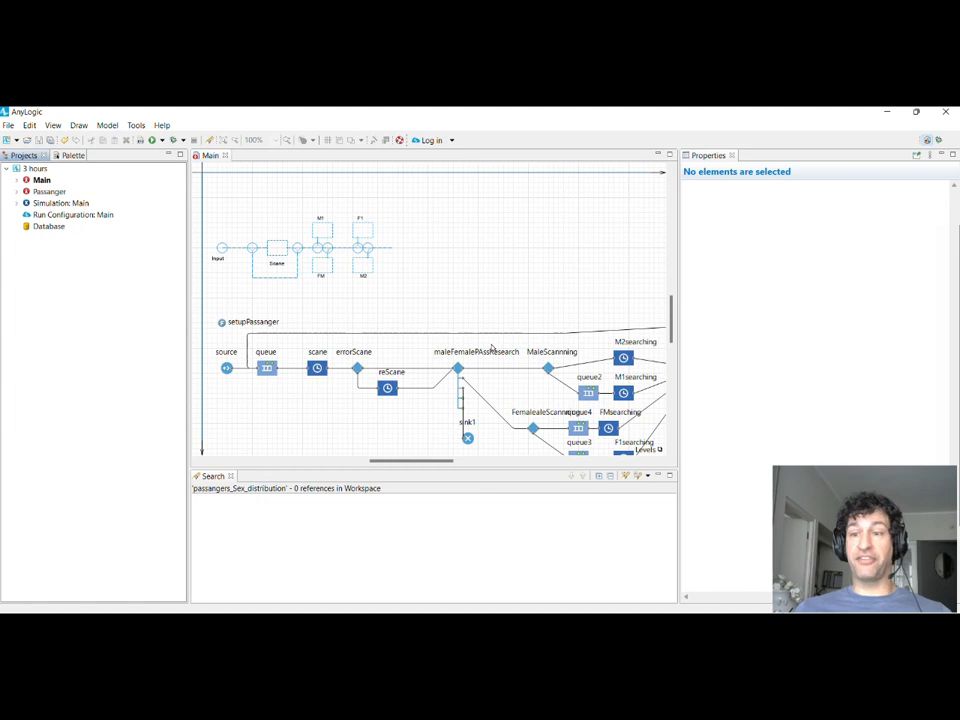
{"action": "scroll", "coordinate": [491, 347], "scroll_direction": "down", "scroll_amount": 1}
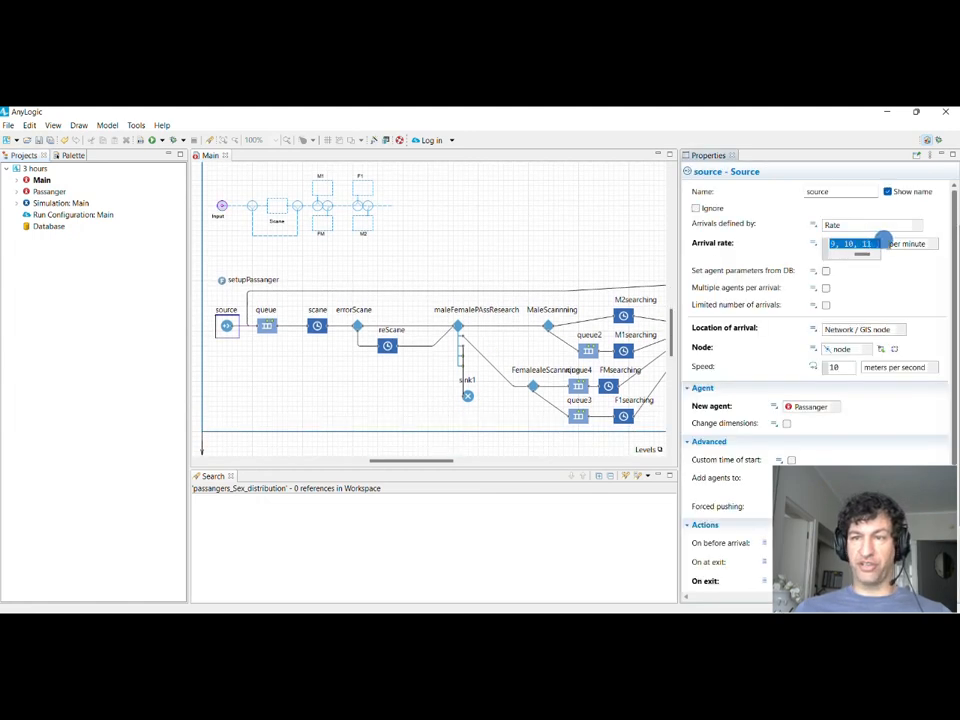
{"action": "left_click_drag", "start_coordinate": [869, 258], "coordinate": [845, 258]}
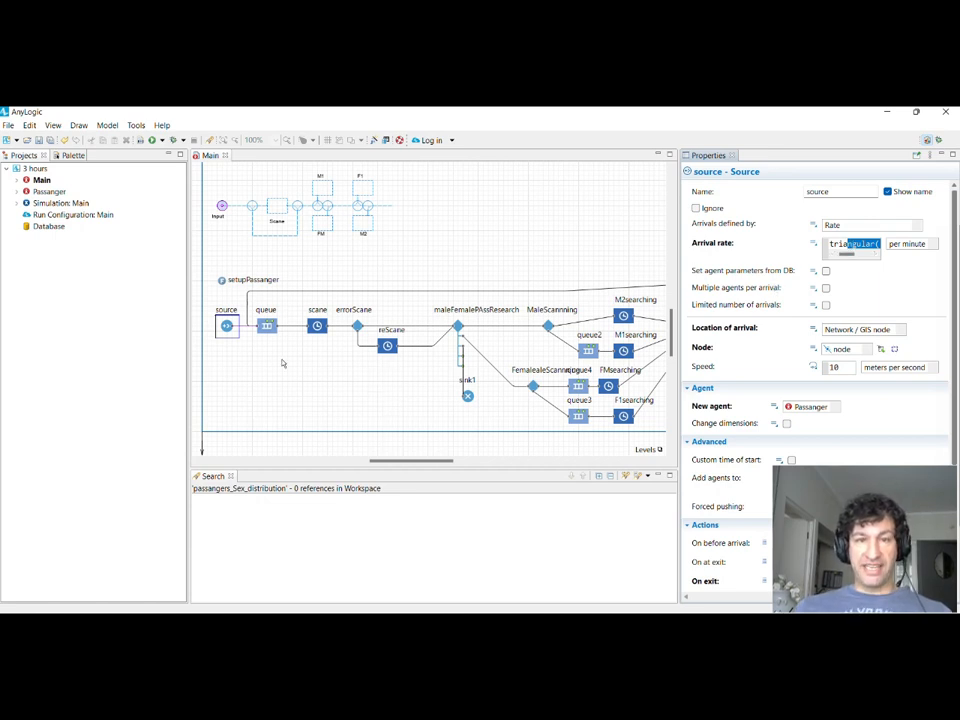
Step: Inspect the On exit action of the source block and the function it calls
{"action": "scroll", "coordinate": [686, 440], "scroll_direction": "down", "scroll_amount": 5}
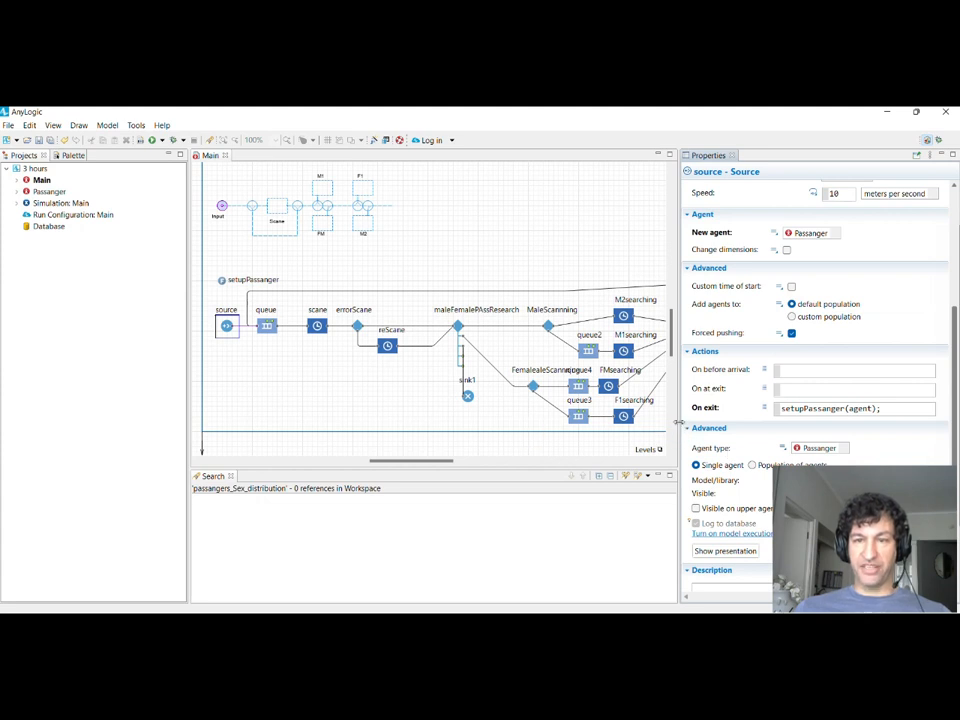
{"action": "left_click_drag", "start_coordinate": [680, 425], "coordinate": [491, 418]}
{"action": "left_click_drag", "start_coordinate": [664, 385], "coordinate": [622, 385]}
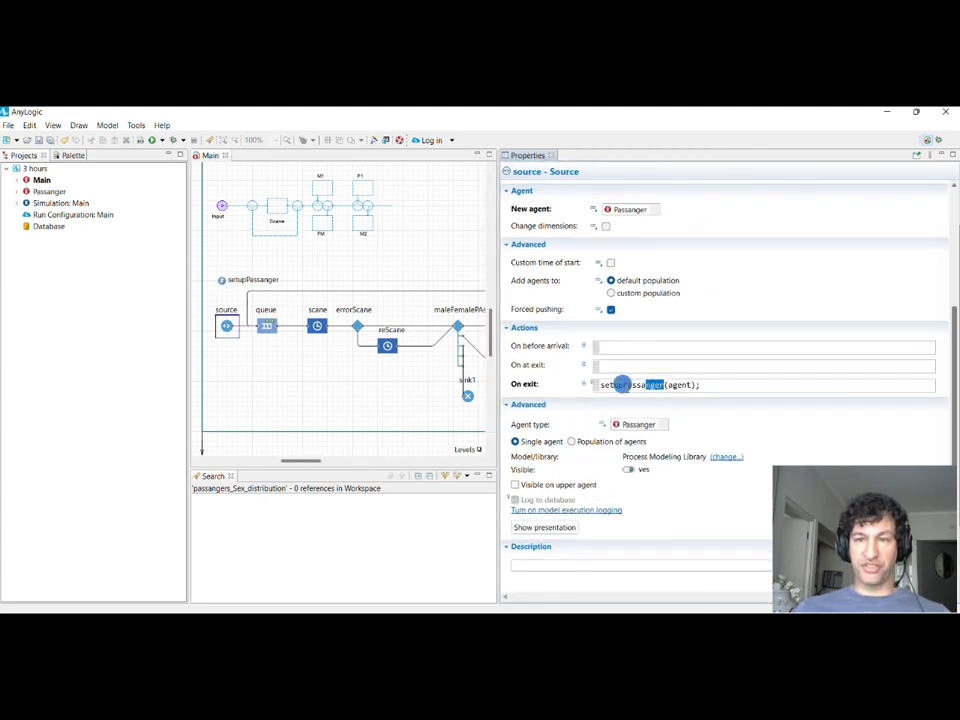
{"action": "double_click", "coordinate": [622, 384]}
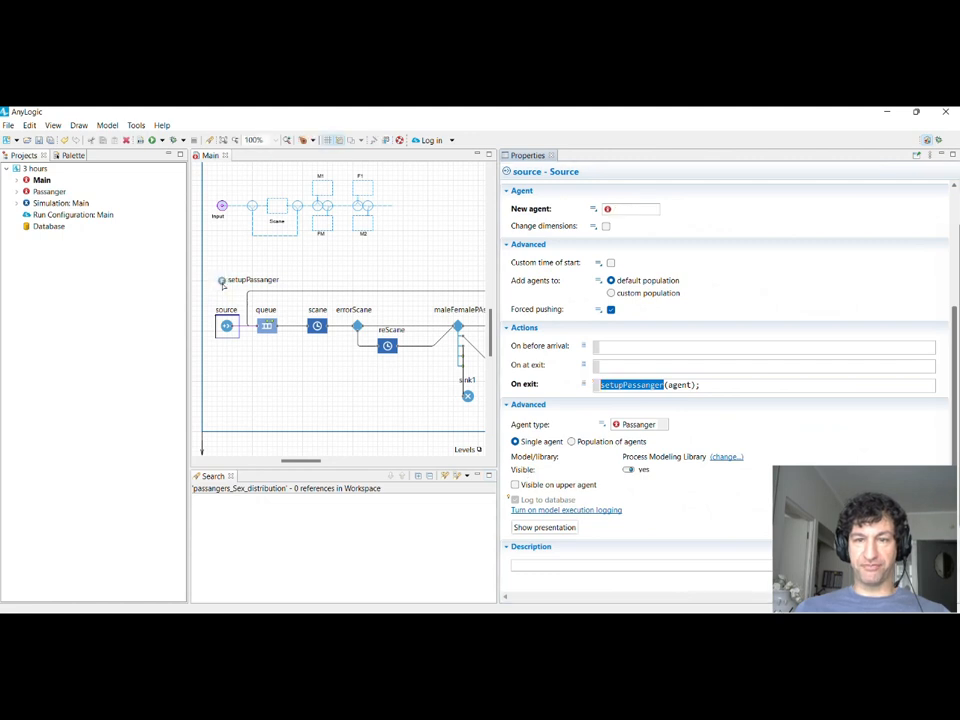
Step: Inspect how the body of the setupPassanger function assigns the male and female attributes to passengers
{"action": "left_click", "coordinate": [222, 281]}
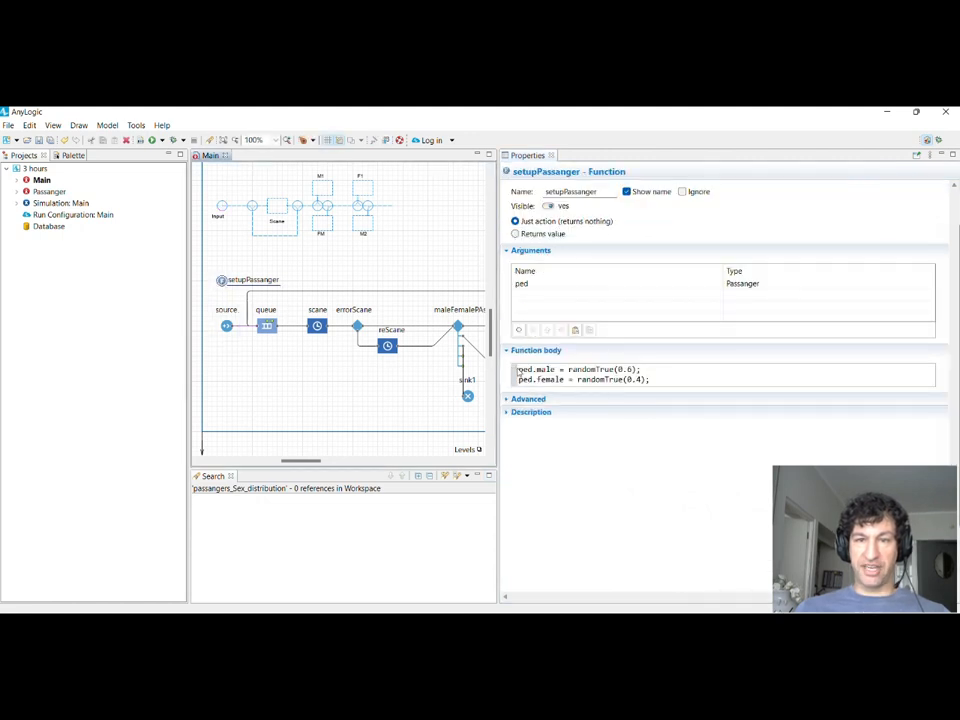
{"action": "left_click_drag", "start_coordinate": [518, 370], "coordinate": [668, 377]}
{"action": "left_click", "coordinate": [661, 373]}
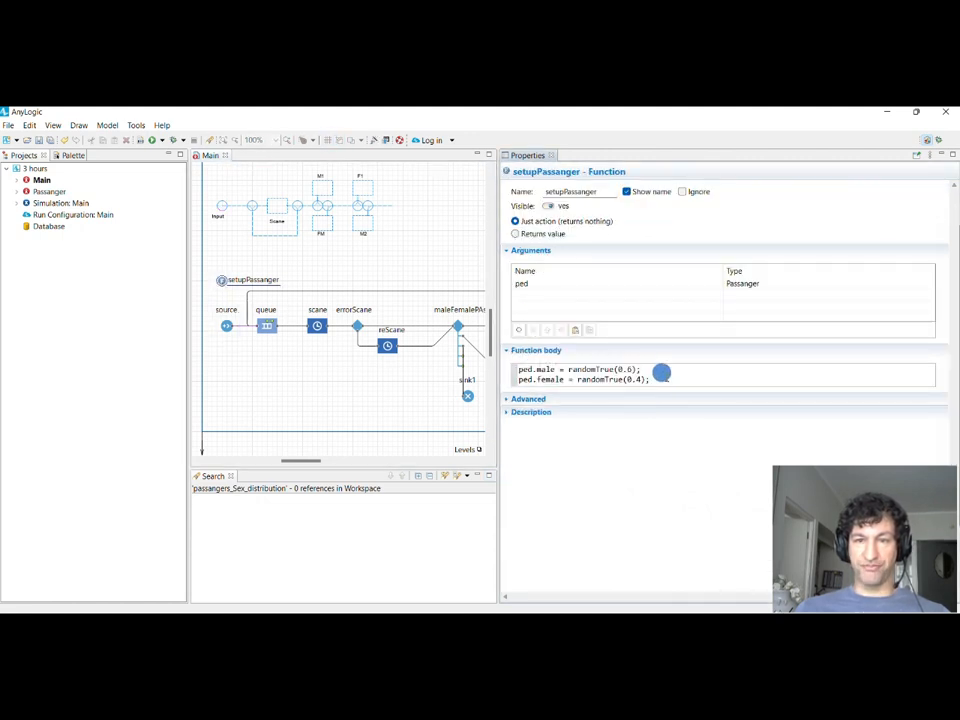
{"action": "double_click", "coordinate": [540, 370]}
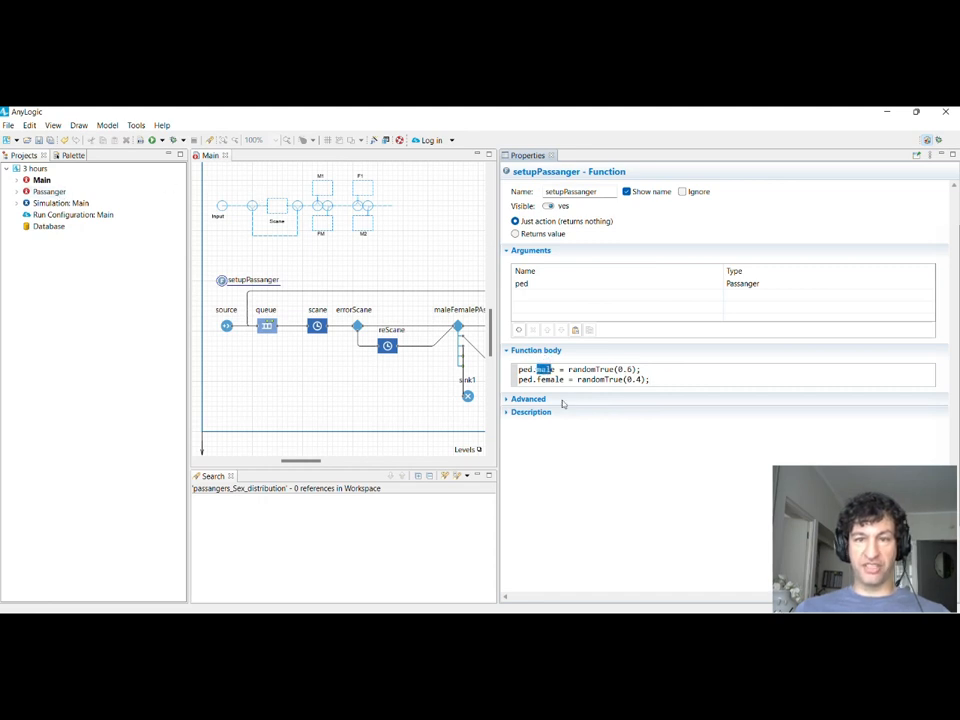
{"action": "left_click", "coordinate": [549, 369]}
{"action": "double_click", "coordinate": [549, 369]}
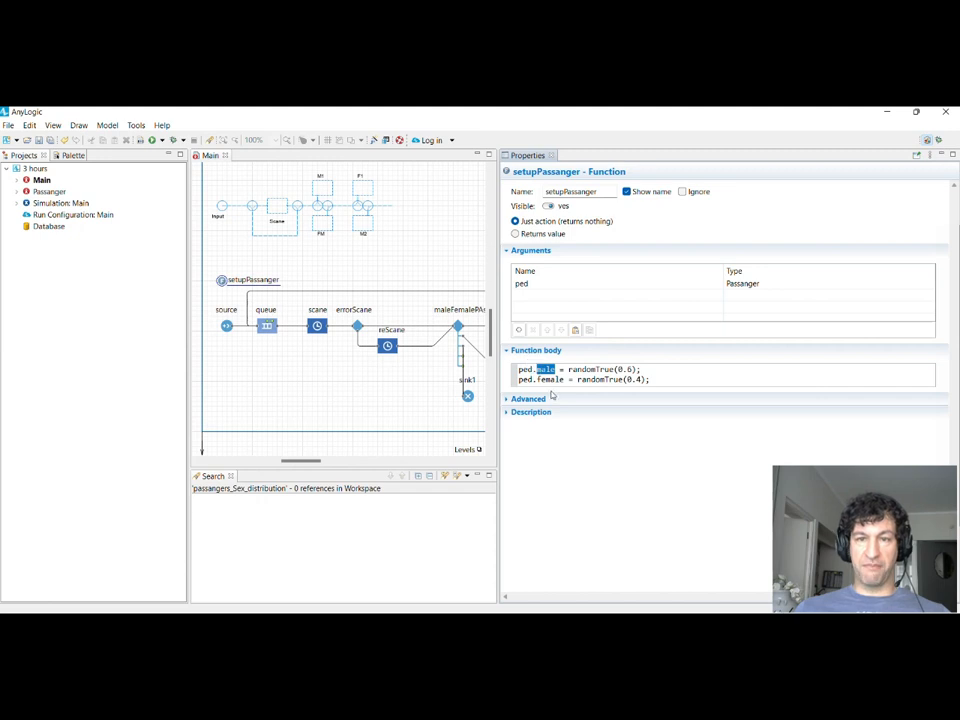
{"action": "left_click_drag", "start_coordinate": [564, 379], "coordinate": [645, 369]}
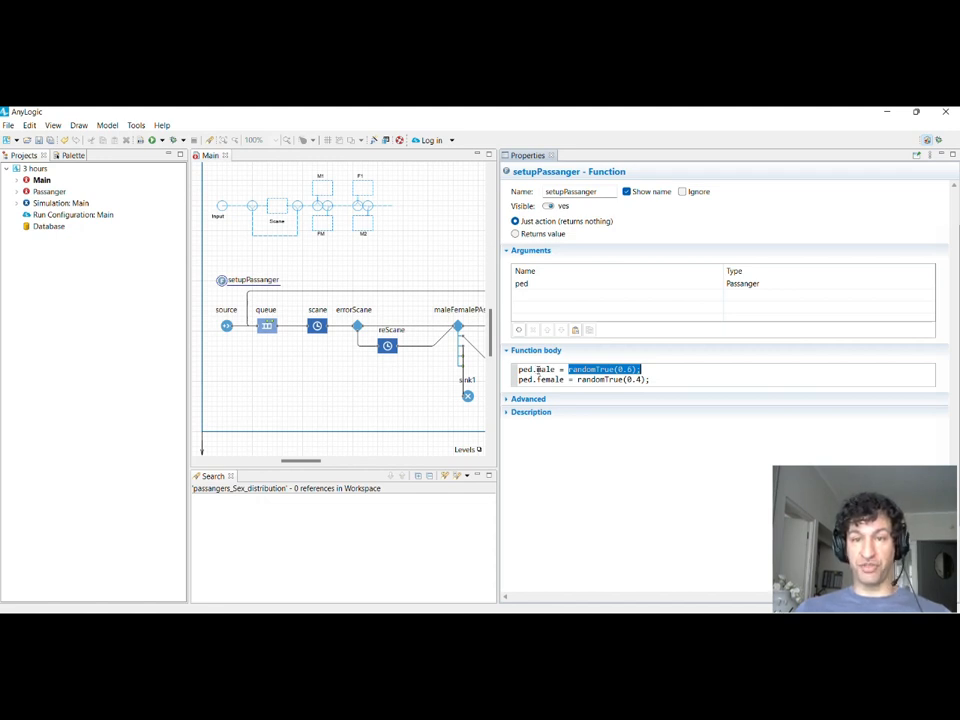
{"action": "left_click_drag", "start_coordinate": [496, 367], "coordinate": [513, 366]}
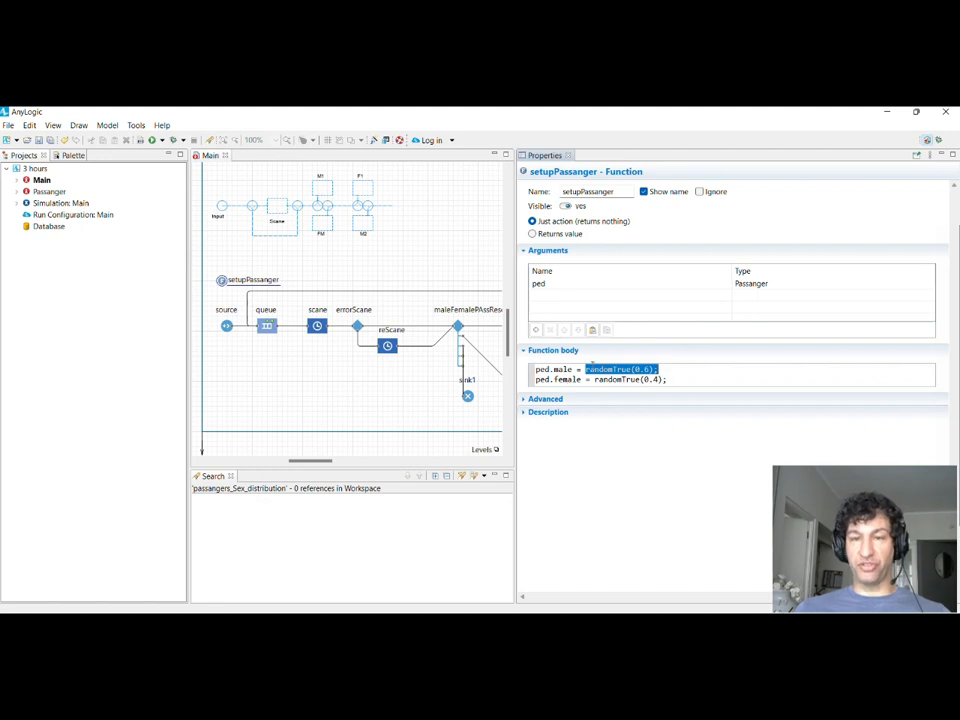
{"action": "left_click", "coordinate": [666, 375]}
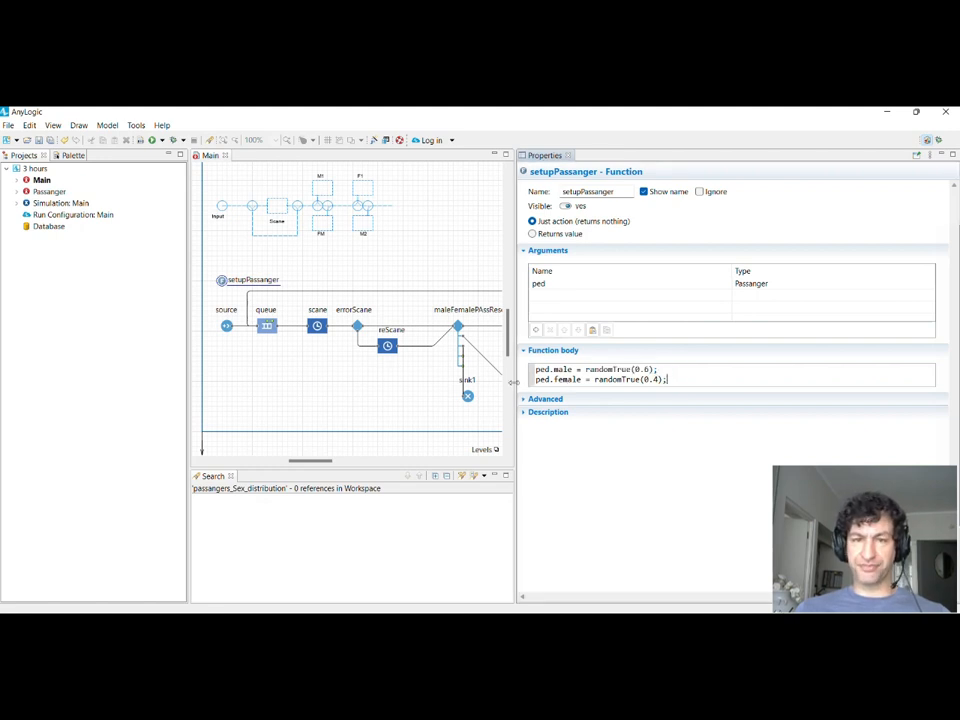
Step: Inspect Conditions 1 to 3 of the maleFemalePAssResearch block and read the help note for Condition 3
{"action": "left_click_drag", "start_coordinate": [509, 381], "coordinate": [624, 380]}
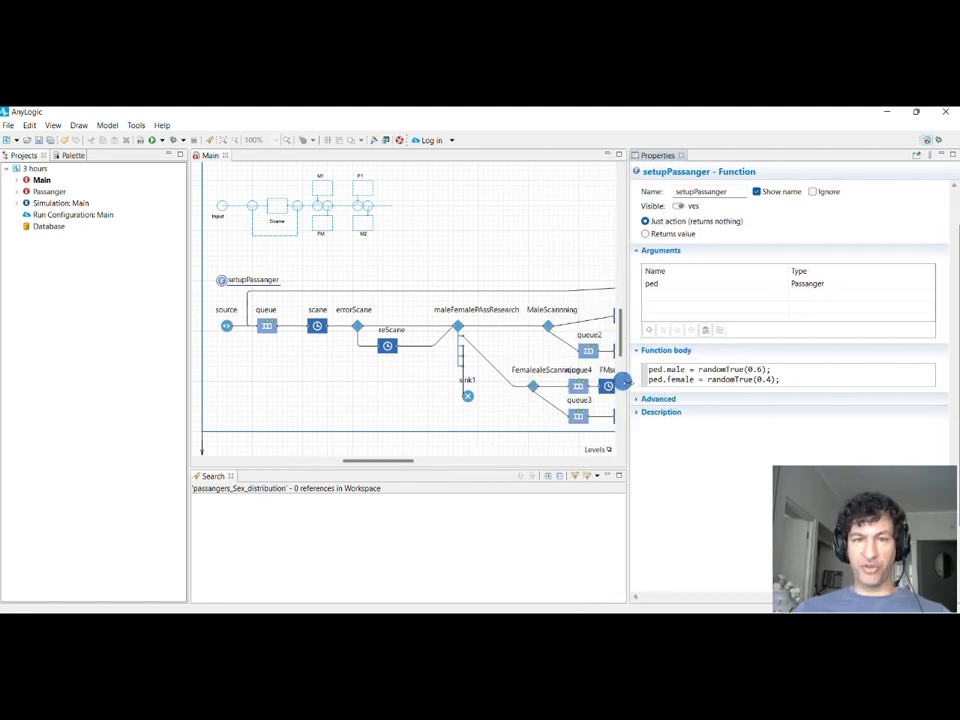
{"action": "left_click", "coordinate": [458, 328]}
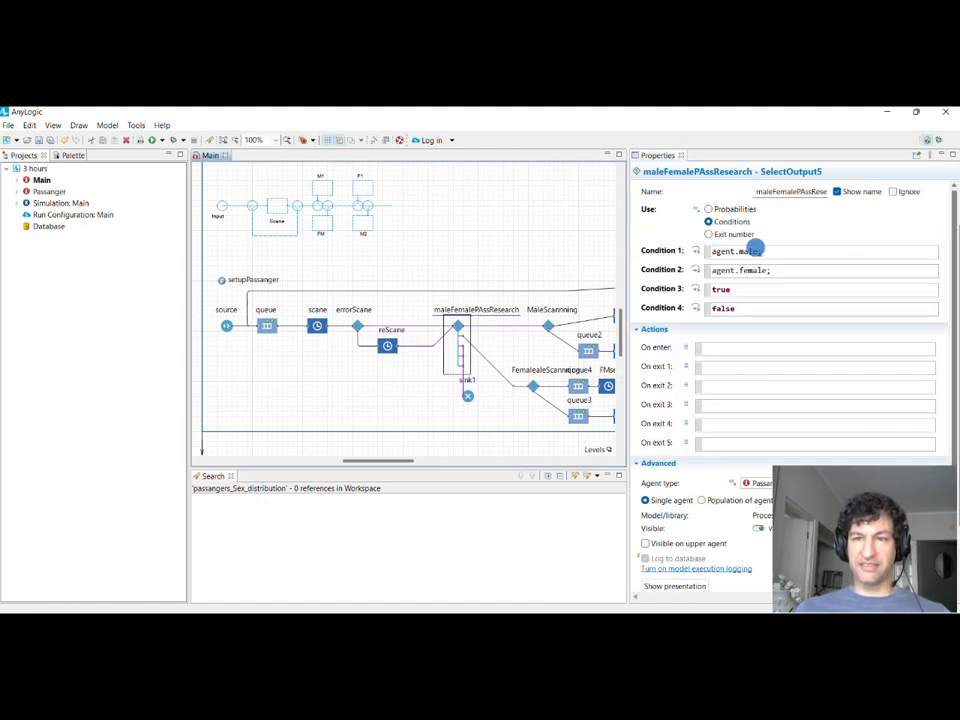
{"action": "left_click_drag", "start_coordinate": [756, 250], "coordinate": [698, 250]}
{"action": "left_click_drag", "start_coordinate": [776, 271], "coordinate": [697, 269]}
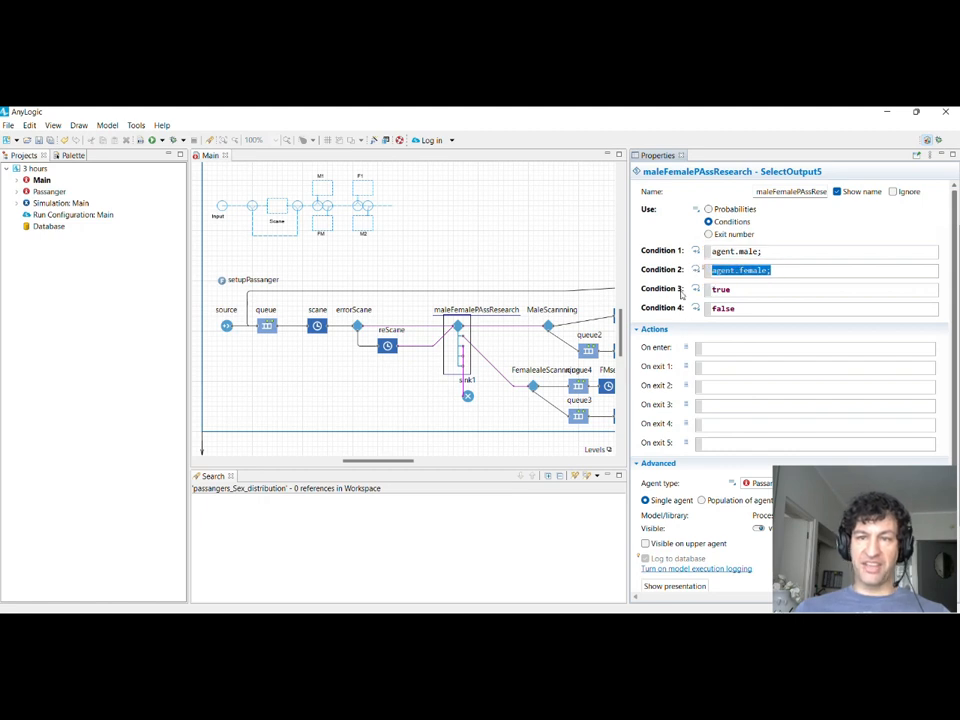
{"action": "mouse_move", "coordinate": [670, 294]}
{"action": "left_click_drag", "start_coordinate": [724, 289], "coordinate": [711, 289]}
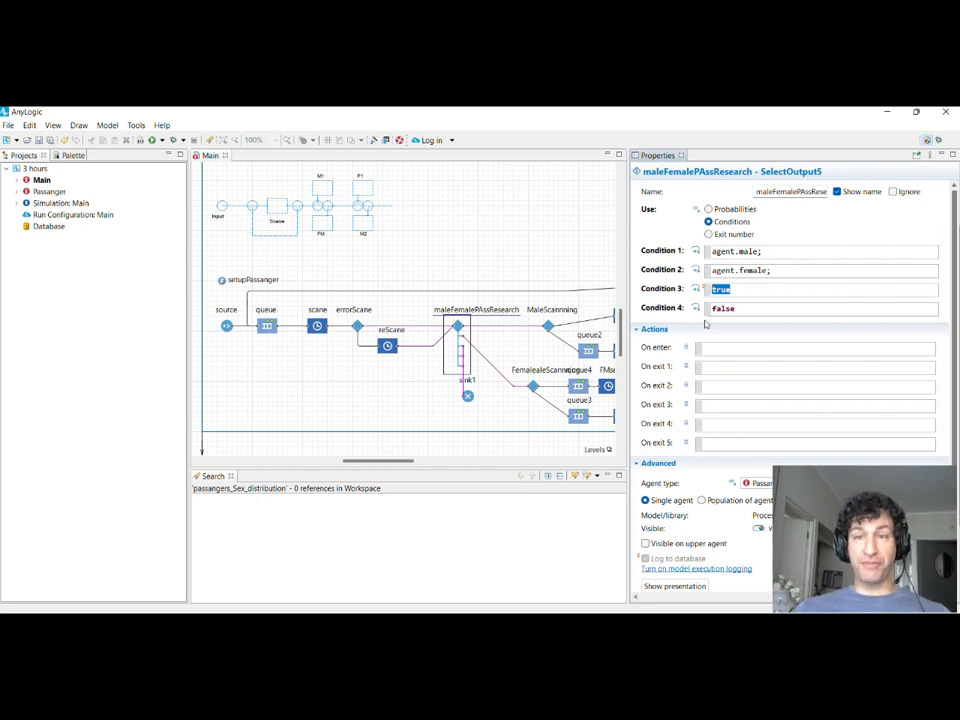
{"action": "left_click", "coordinate": [746, 290]}
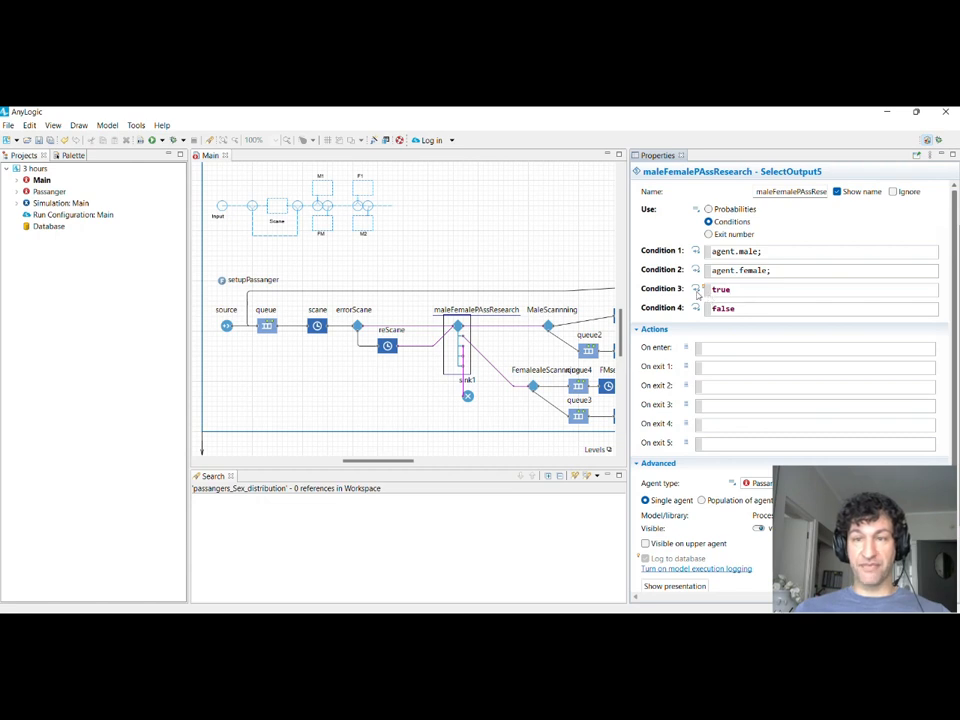
{"action": "mouse_move", "coordinate": [661, 293]}
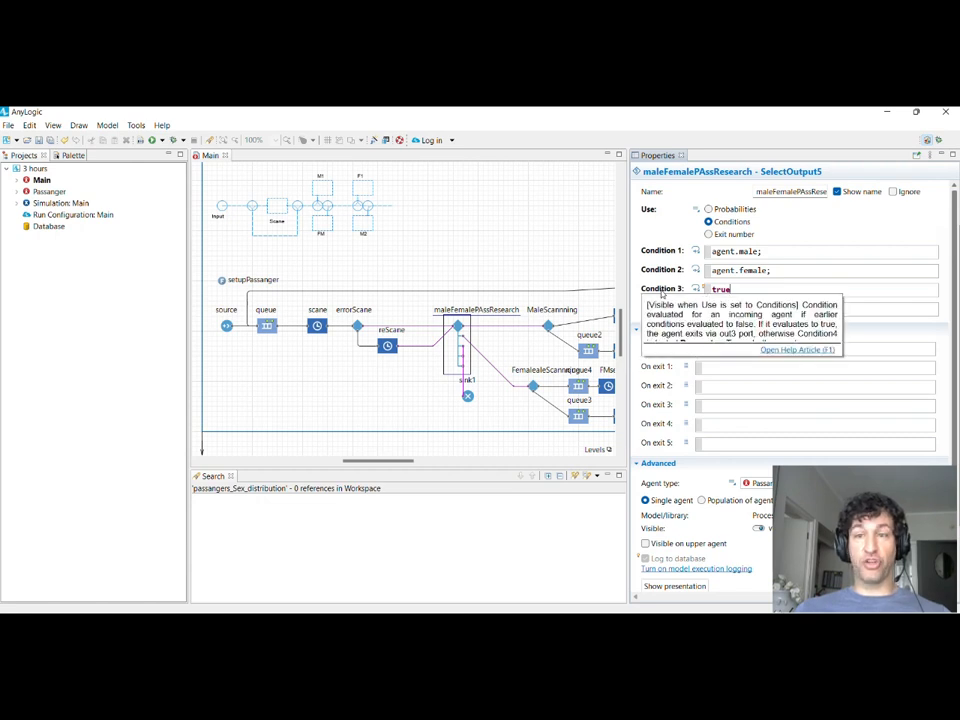
Step: Compare the branch conditions of the maleFemalePAssResearch block with the gender assignments in the setupPassanger function body
{"action": "left_click", "coordinate": [743, 288]}
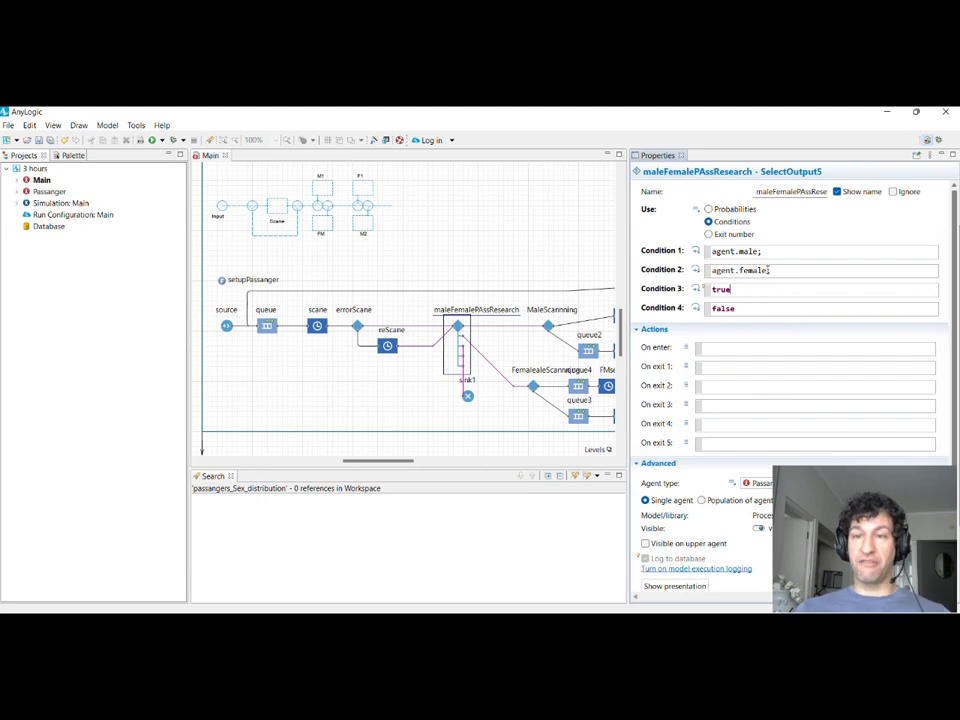
{"action": "left_click", "coordinate": [222, 280]}
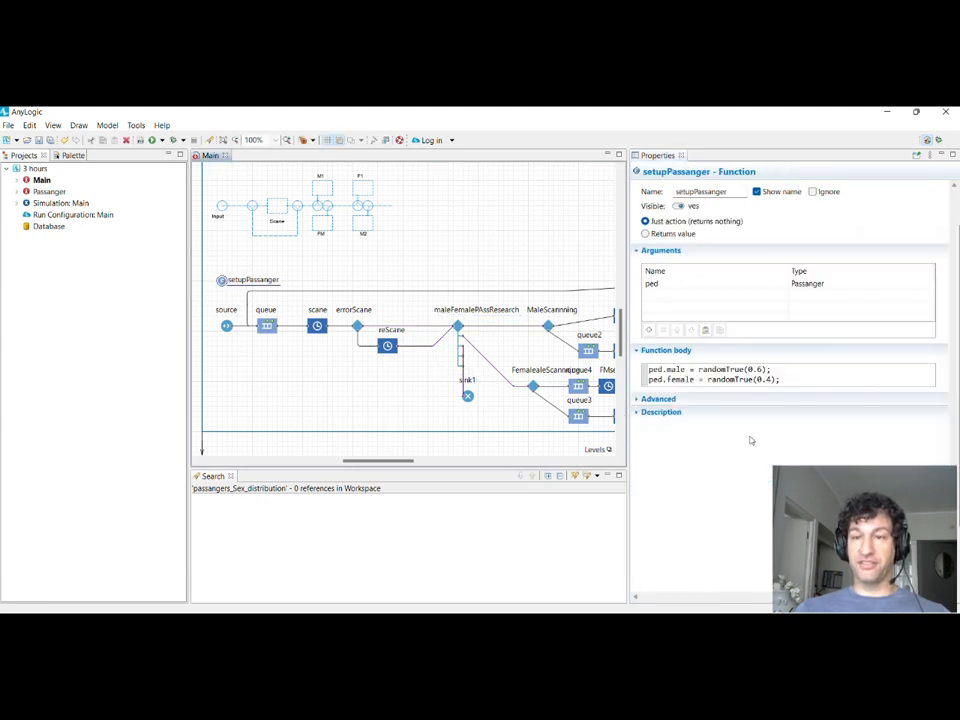
{"action": "left_click_drag", "start_coordinate": [771, 375], "coordinate": [619, 358]}
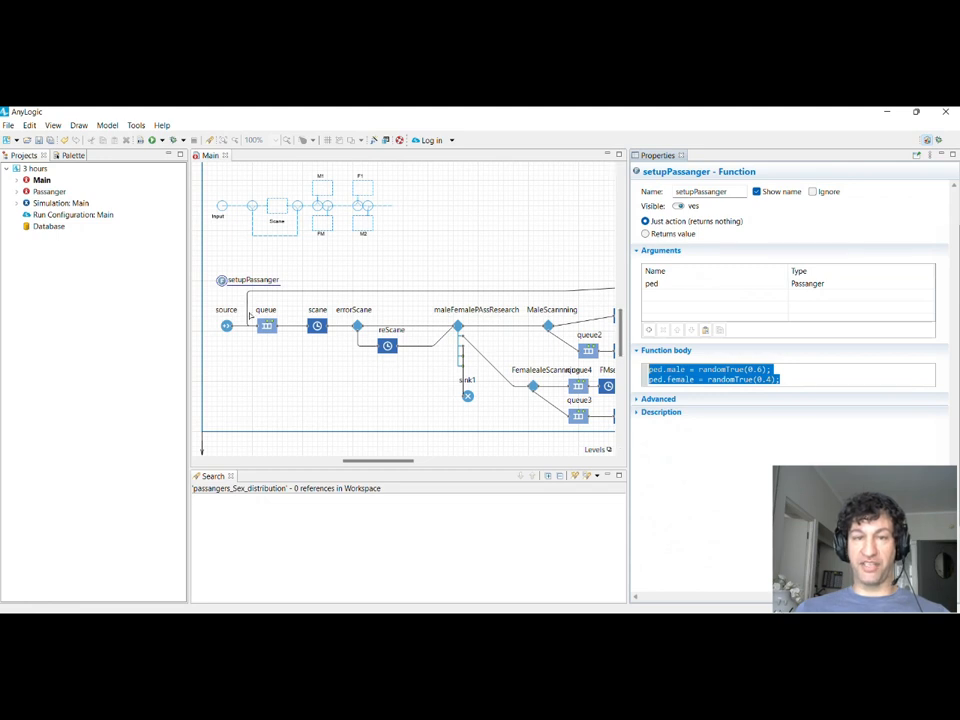
{"action": "left_click", "coordinate": [458, 326]}
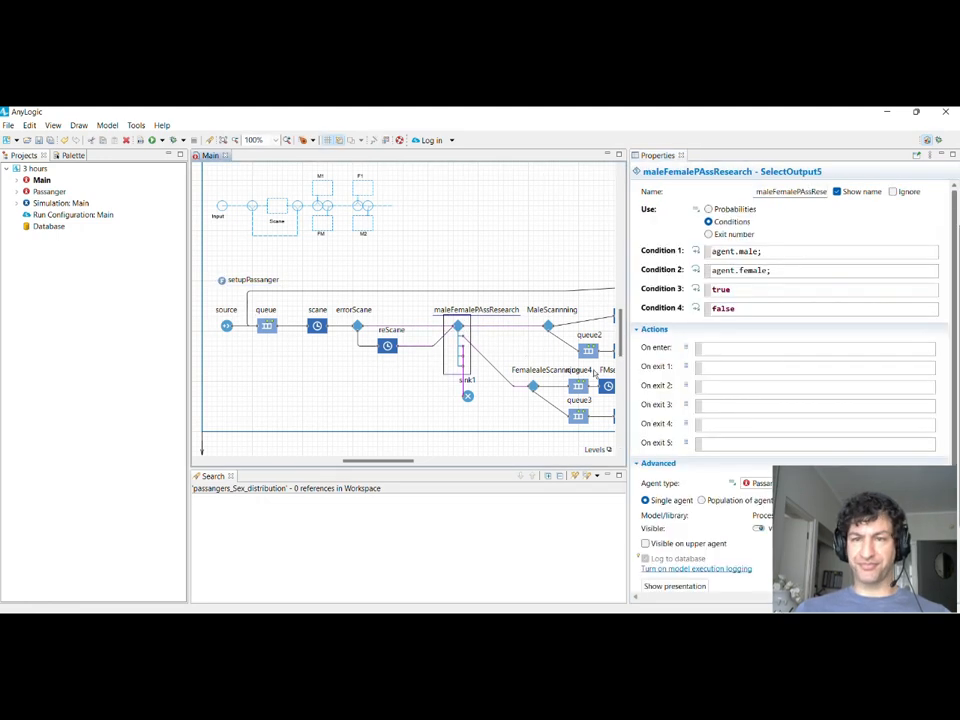
Step: Inspect the sink1 block and its connection to the outputs of maleFemalePAssResearch
{"action": "left_click", "coordinate": [467, 396]}
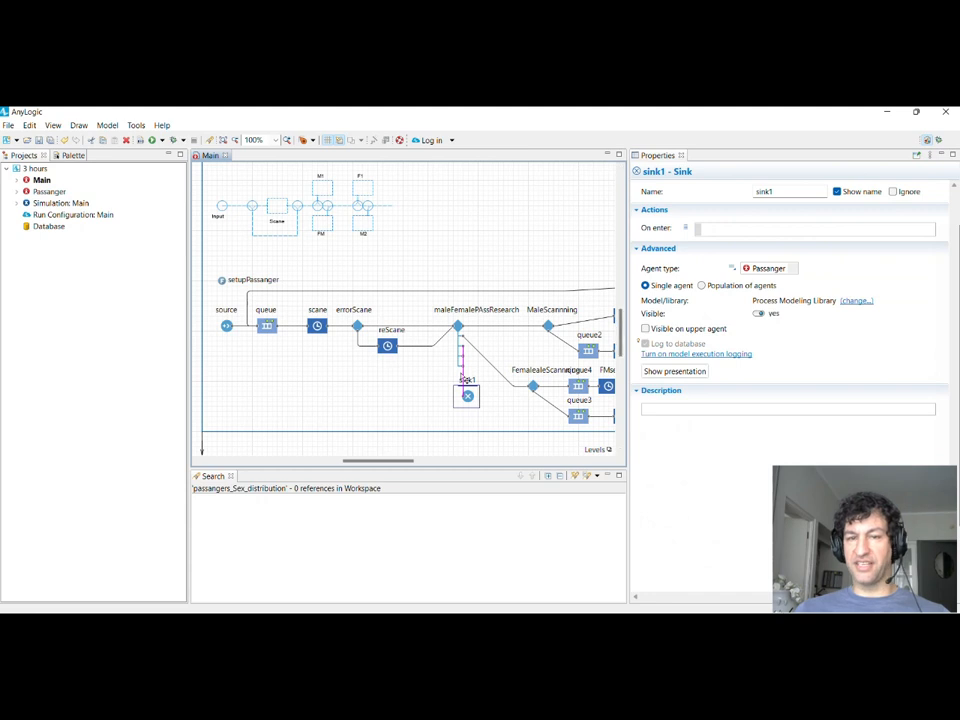
{"action": "left_click", "coordinate": [459, 328]}
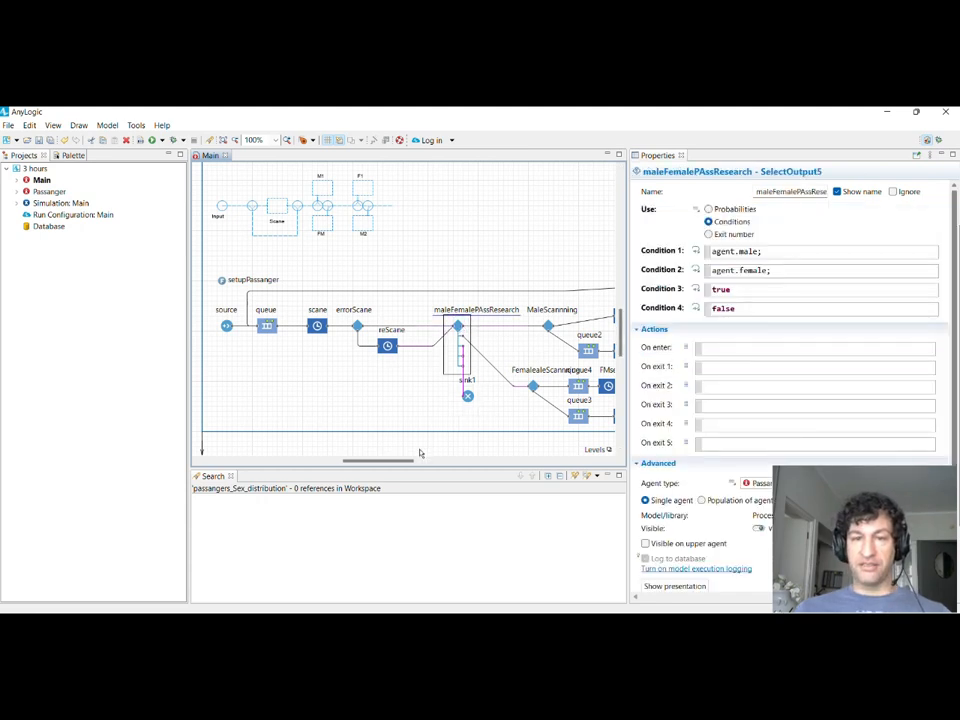
{"action": "left_click_drag", "start_coordinate": [396, 461], "coordinate": [399, 463]}
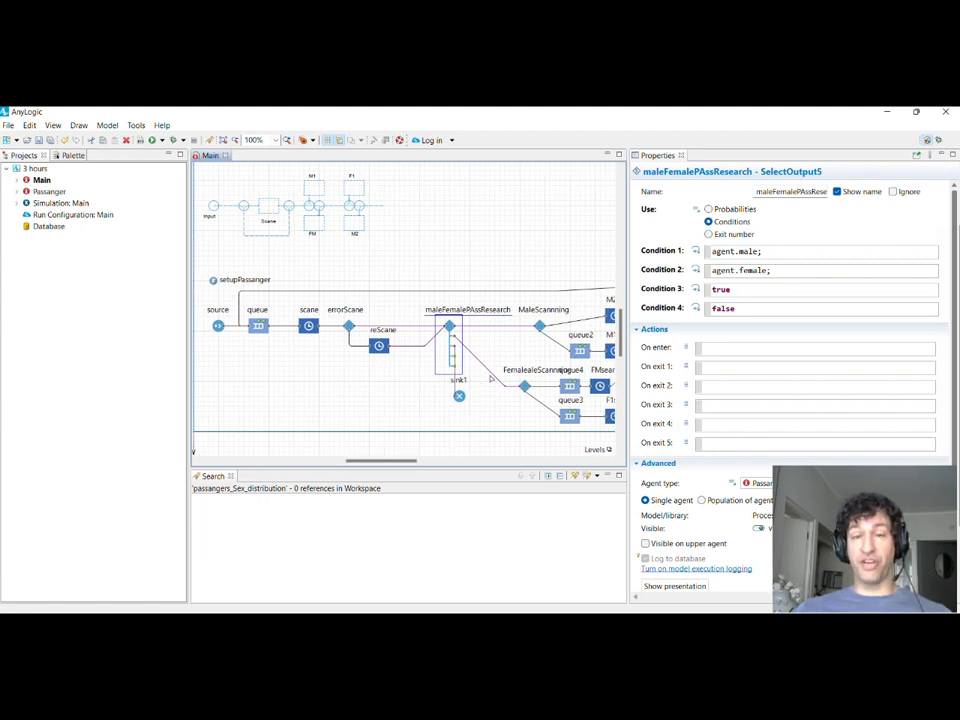
{"action": "left_click", "coordinate": [458, 398]}
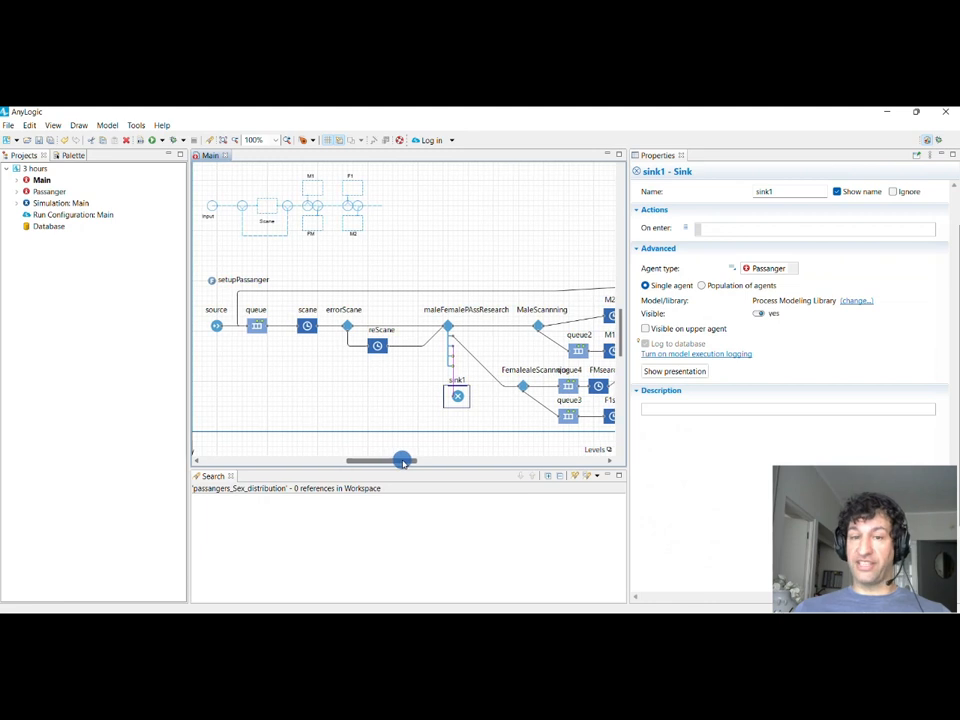
{"action": "left_click_drag", "start_coordinate": [402, 462], "coordinate": [426, 464]}
Step: Inspect the delay time and capacity of the M2searching block
{"action": "left_click", "coordinate": [436, 409]}
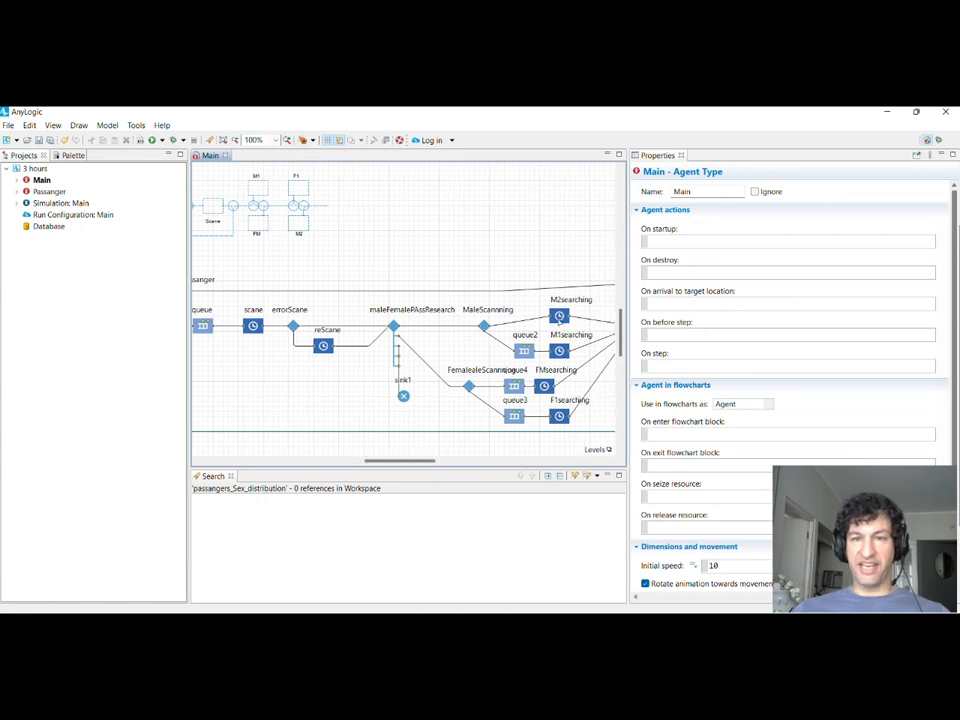
{"action": "left_click", "coordinate": [558, 316]}
{"action": "left_click", "coordinate": [727, 254]}
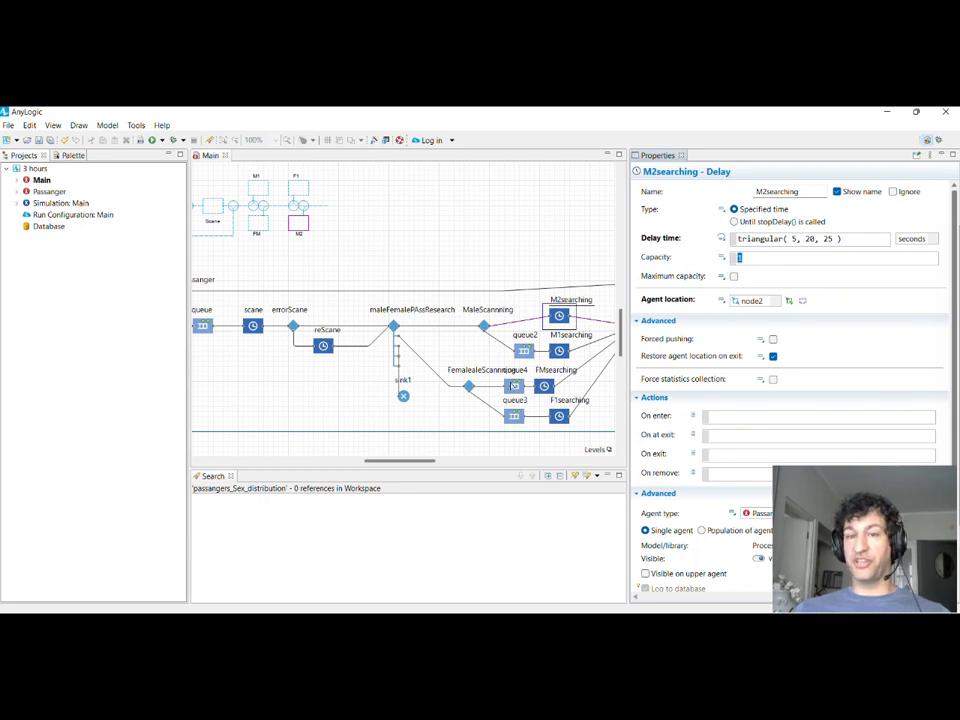
{"action": "scroll", "coordinate": [511, 385], "scroll_direction": "down", "scroll_amount": 1}
Step: Compare the On exit action of the FMsearching block with the On enter action of the scane block
{"action": "left_click", "coordinate": [543, 364]}
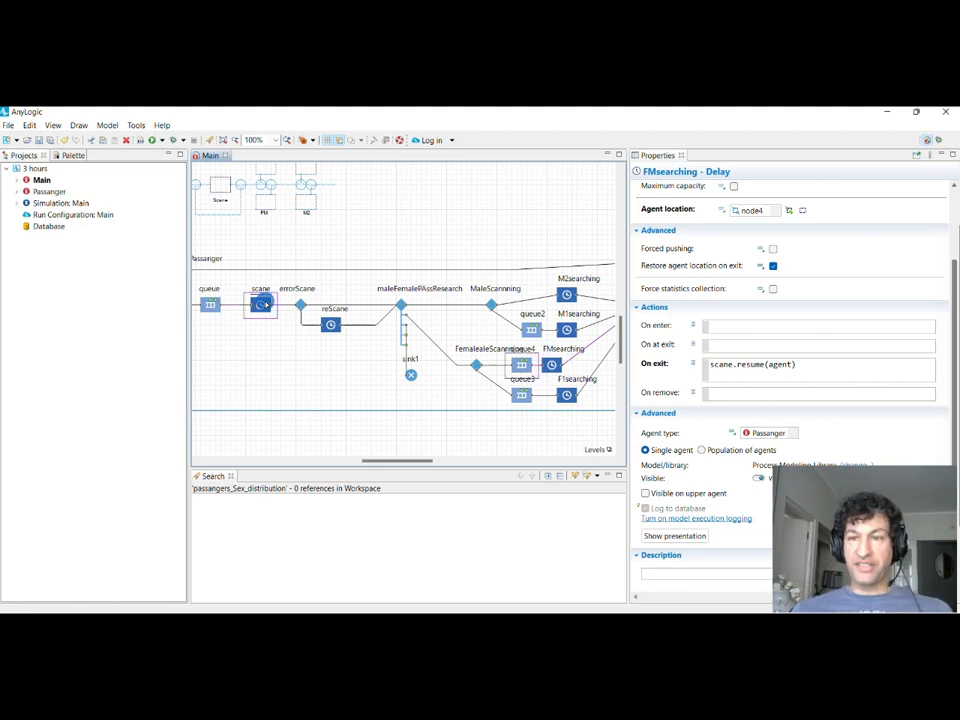
{"action": "left_click", "coordinate": [264, 305]}
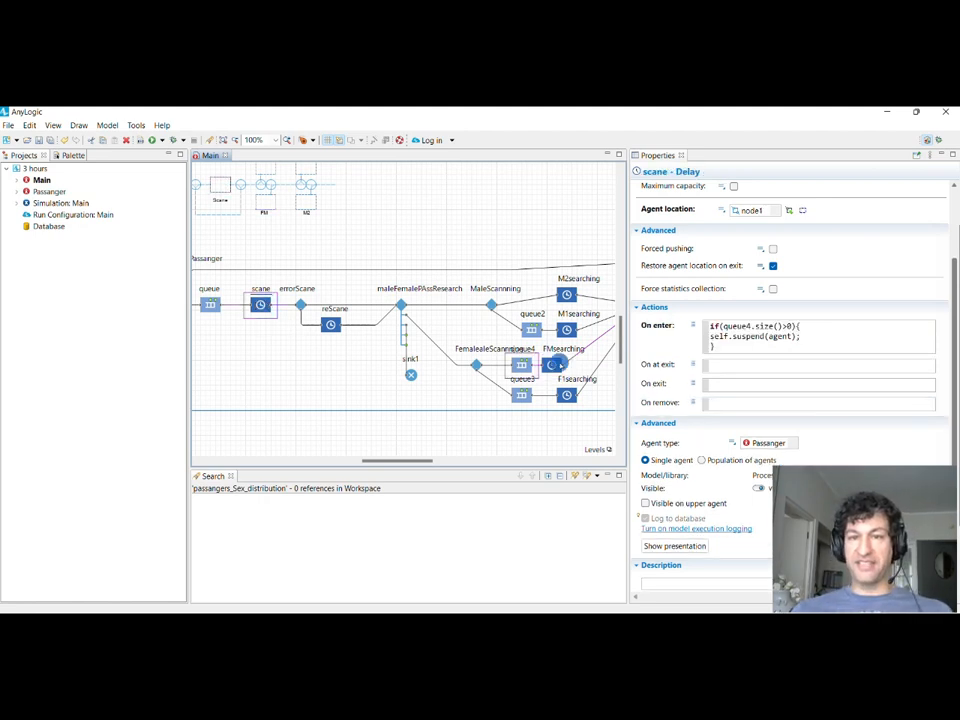
{"action": "left_click", "coordinate": [552, 365]}
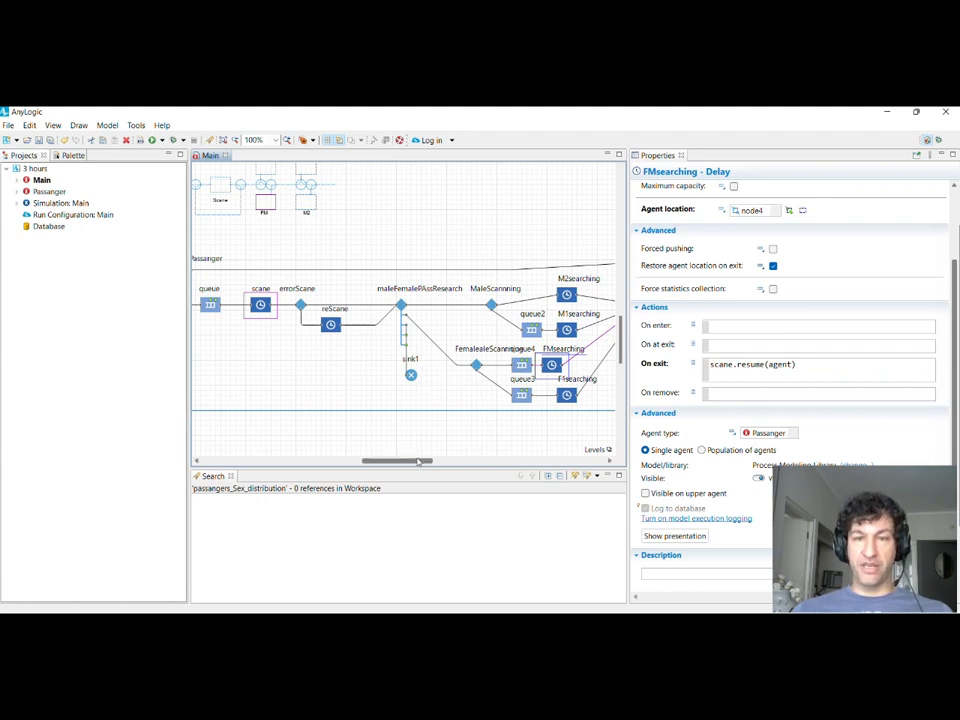
{"action": "mouse_move", "coordinate": [418, 461]}
{"action": "left_mouse_down"}
{"action": "mouse_move", "coordinate": [388, 459]}
{"action": "mouse_move", "coordinate": [403, 462]}
{"action": "left_mouse_up"}
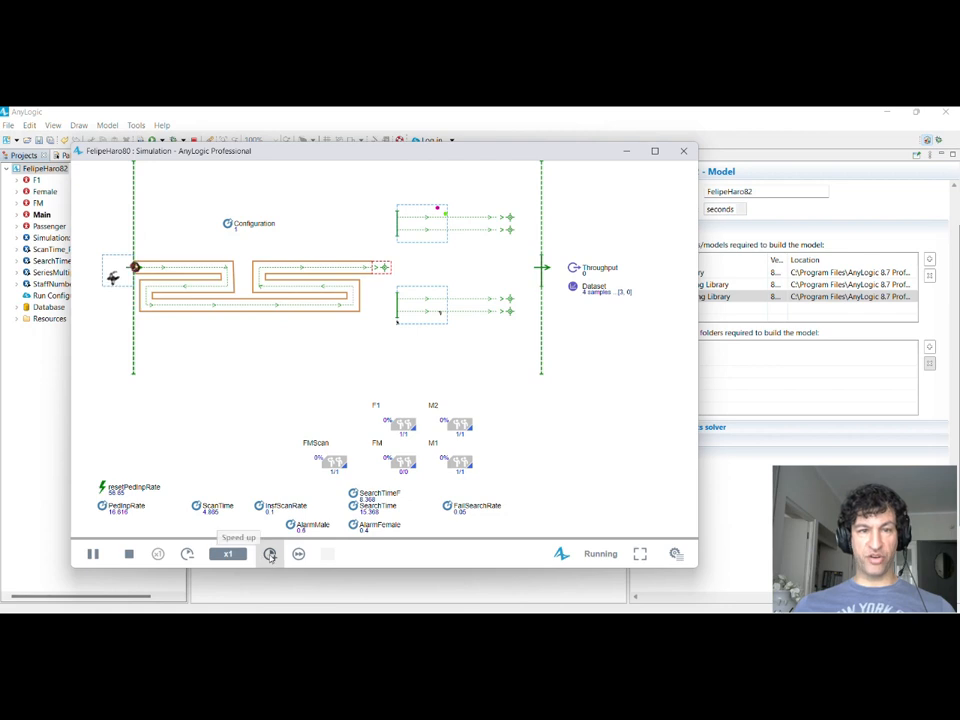
Step: Examine the passenger queue, screening areas and staff resources in the running pedestrian simulation
{"action": "left_click_drag", "start_coordinate": [297, 495], "coordinate": [302, 467]}
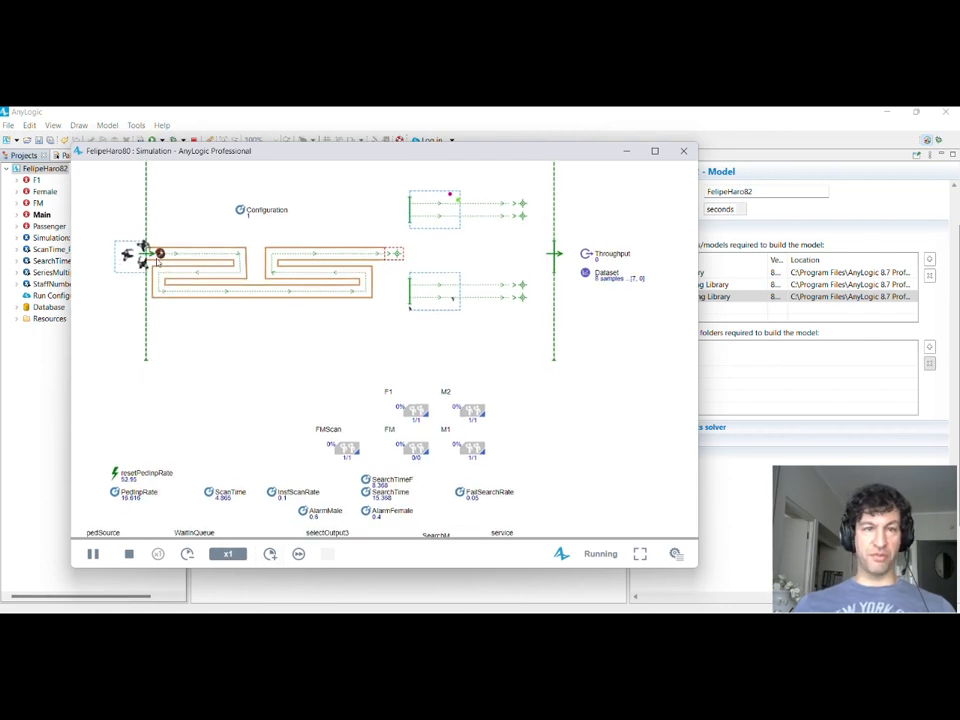
{"action": "left_click", "coordinate": [218, 327]}
{"action": "left_click_drag", "start_coordinate": [221, 328], "coordinate": [211, 313]}
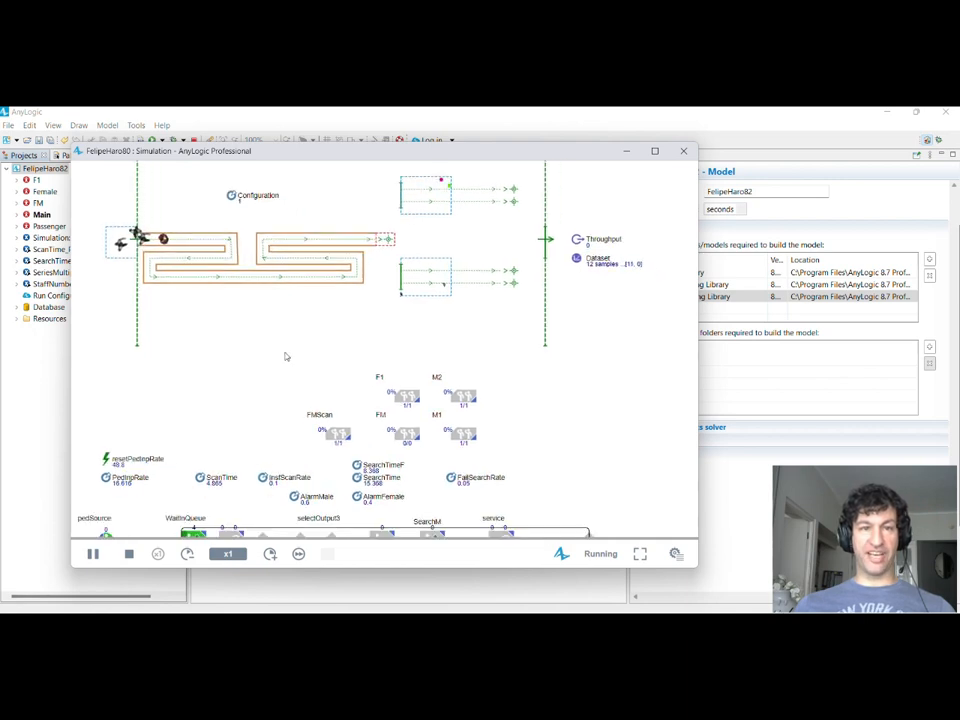
{"action": "left_click_drag", "start_coordinate": [309, 371], "coordinate": [315, 375]}
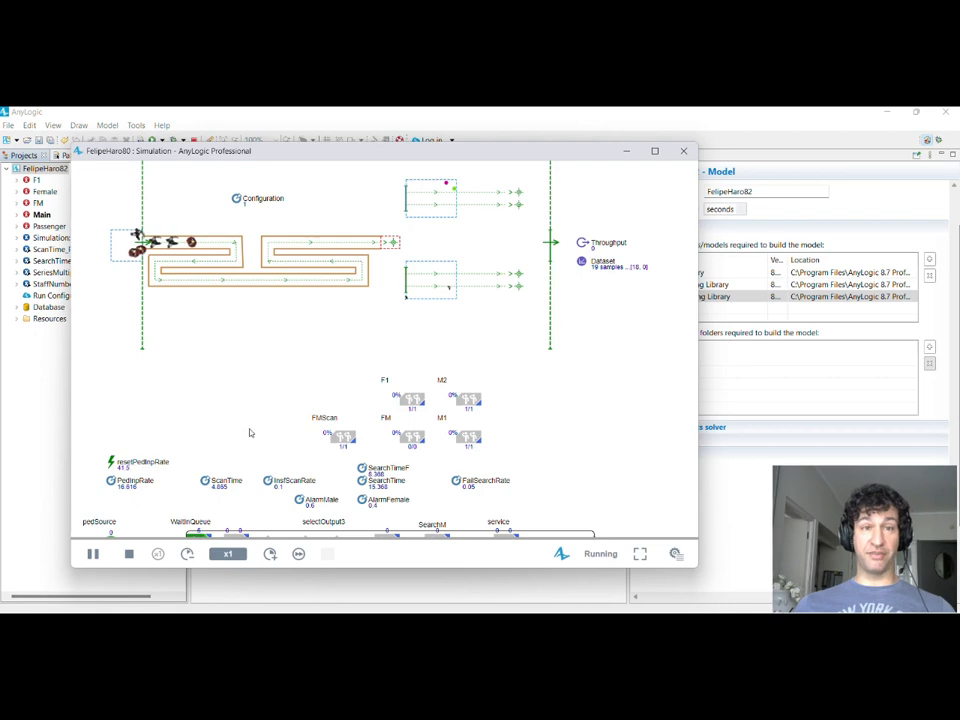
Step: Speed the simulation up to x2 and examine the pedestrian flowchart below the layout
{"action": "left_click", "coordinate": [270, 553]}
{"action": "scroll", "coordinate": [293, 388], "scroll_direction": "down", "scroll_amount": 5}
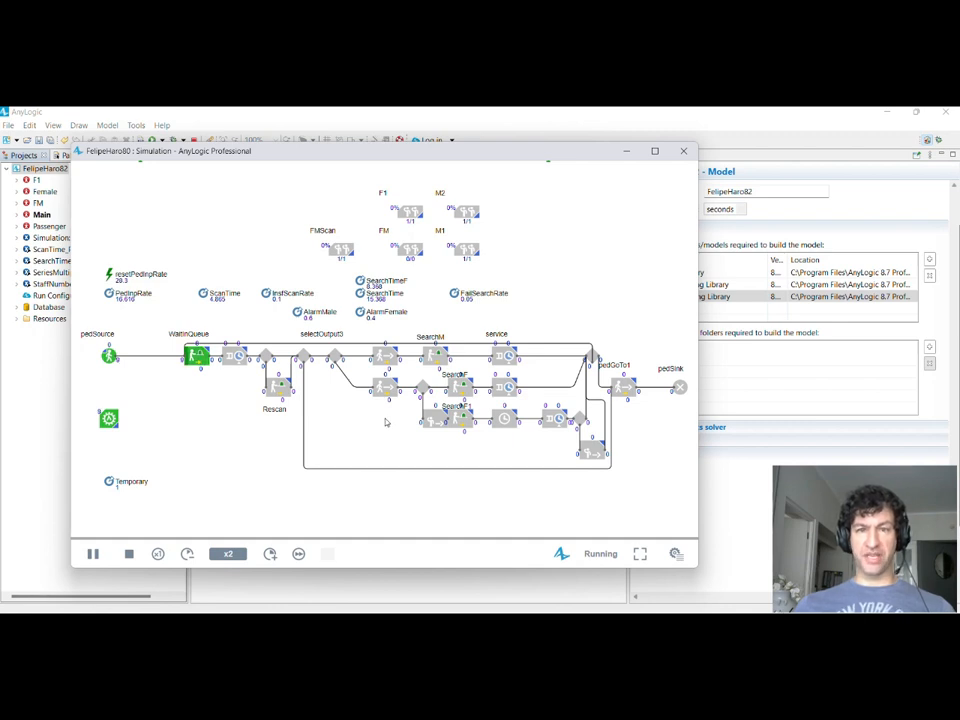
{"action": "mouse_move", "coordinate": [388, 424]}
{"action": "left_mouse_down"}
{"action": "mouse_move", "coordinate": [409, 418]}
{"action": "mouse_move", "coordinate": [433, 433]}
{"action": "left_mouse_up"}
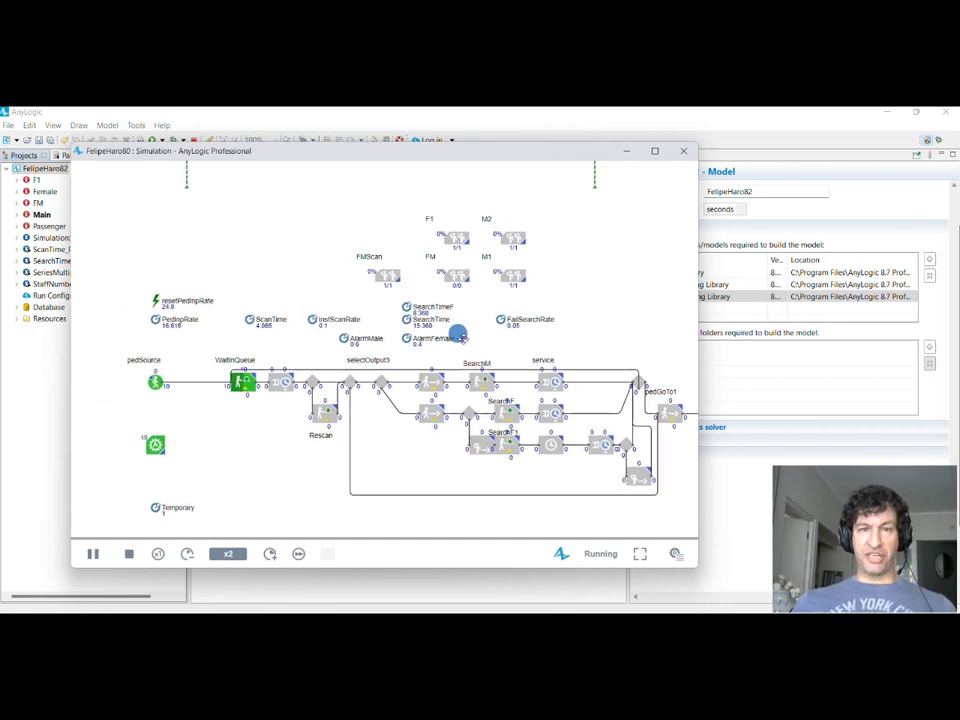
{"action": "left_click_drag", "start_coordinate": [459, 335], "coordinate": [363, 384]}
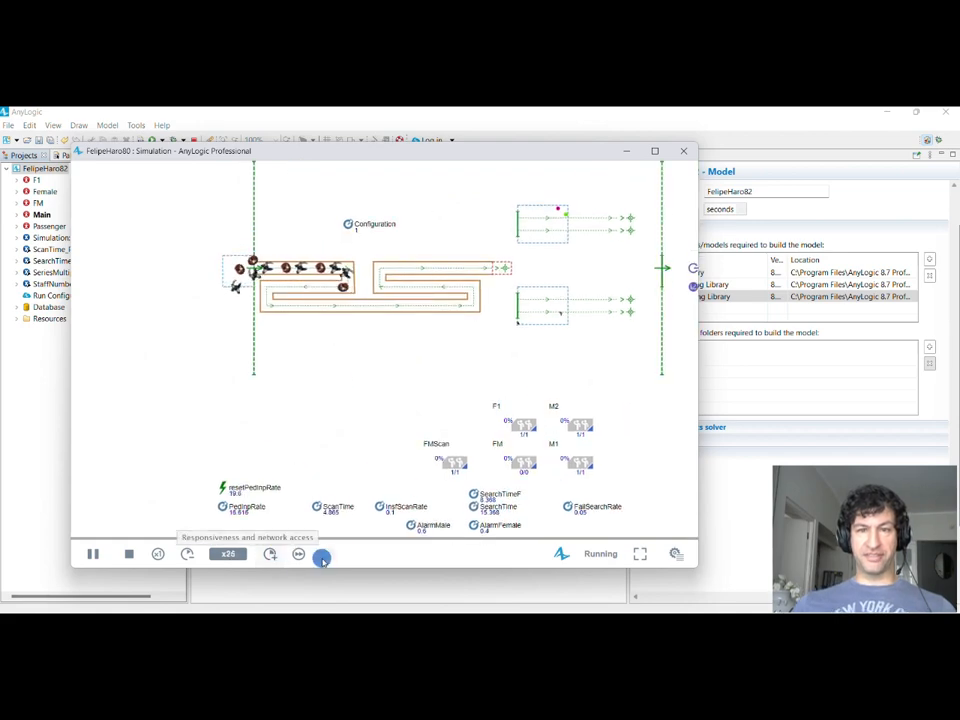
Step: Run the simulation in virtual time to watch the queue develop, and close the simulation window
{"action": "left_click", "coordinate": [298, 553]}
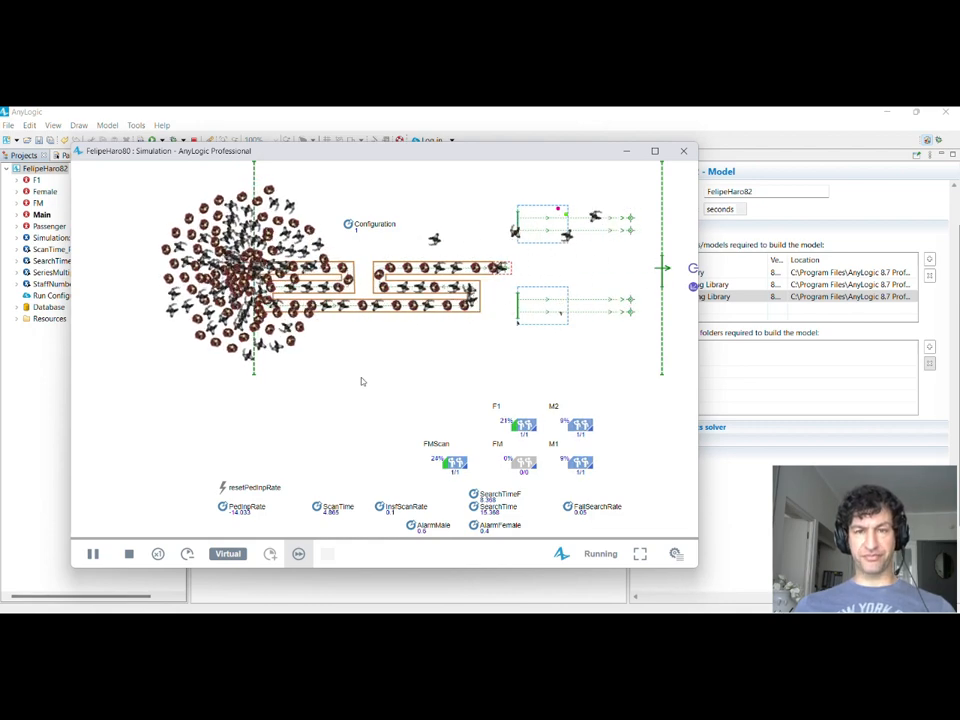
{"action": "left_click", "coordinate": [683, 151]}
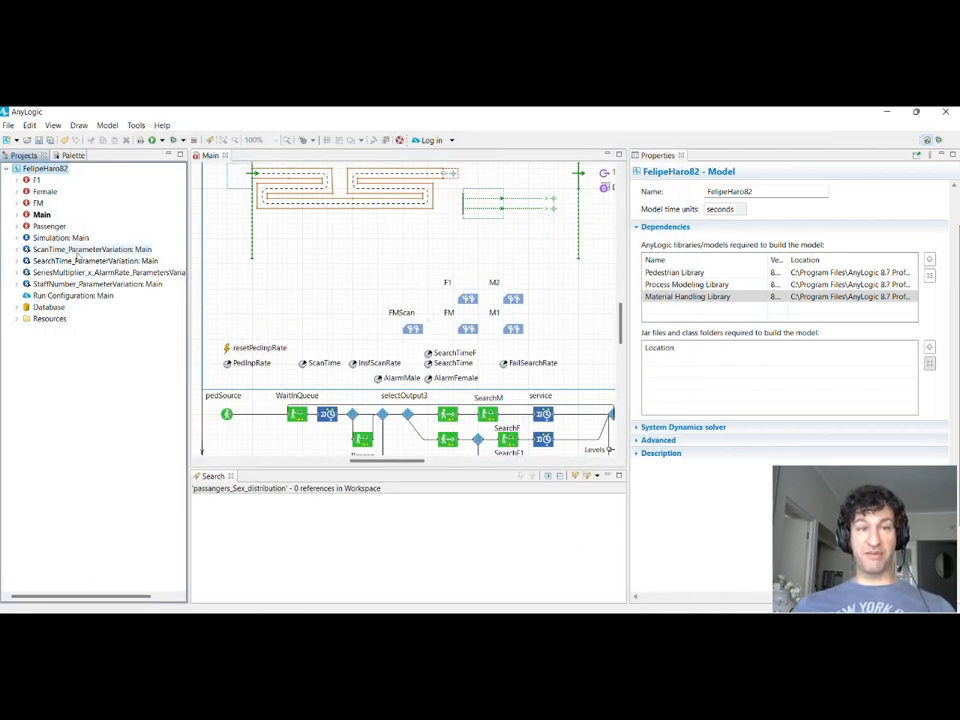
Step: Open the ScanTime_ParameterVariation experiment and widen its properties to show the full After simulation run code
{"action": "left_click", "coordinate": [76, 250]}
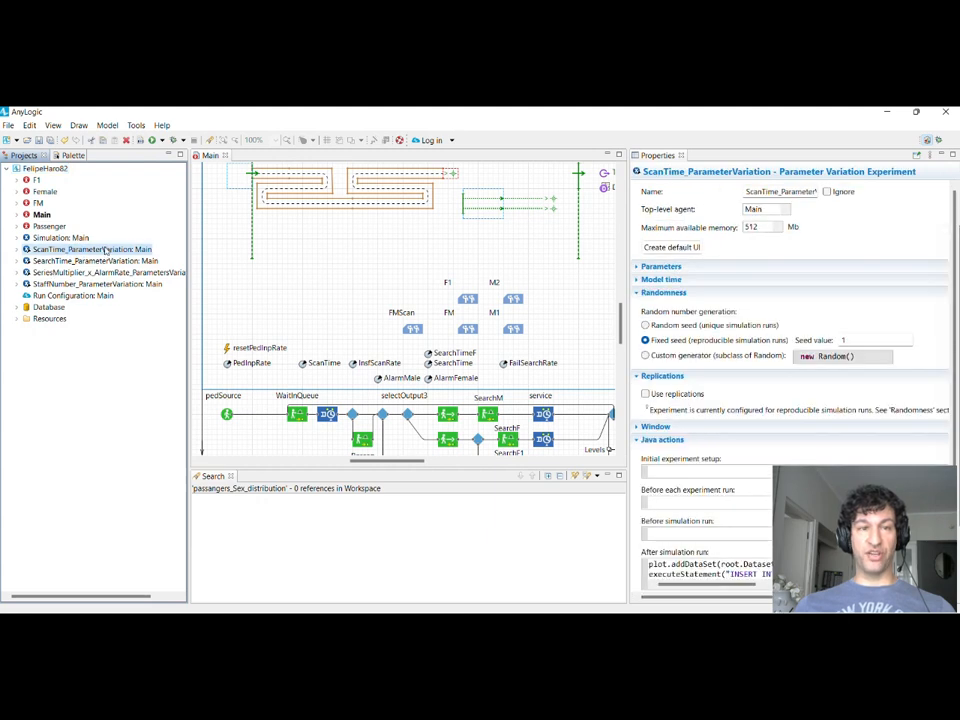
{"action": "double_click", "coordinate": [101, 250]}
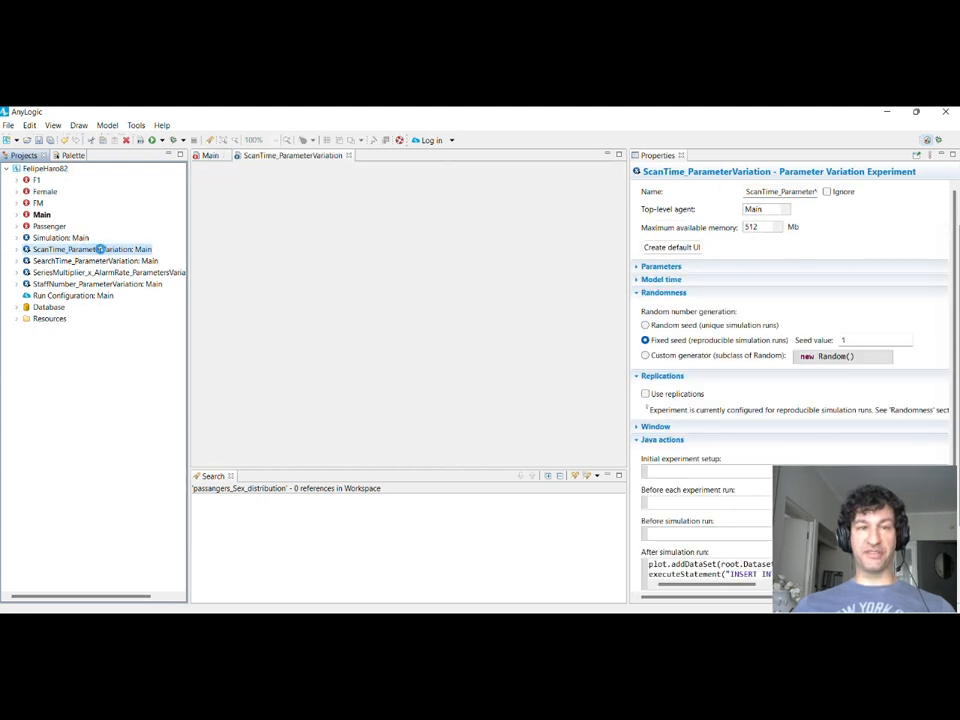
{"action": "scroll", "coordinate": [645, 388], "scroll_direction": "down", "scroll_amount": 3}
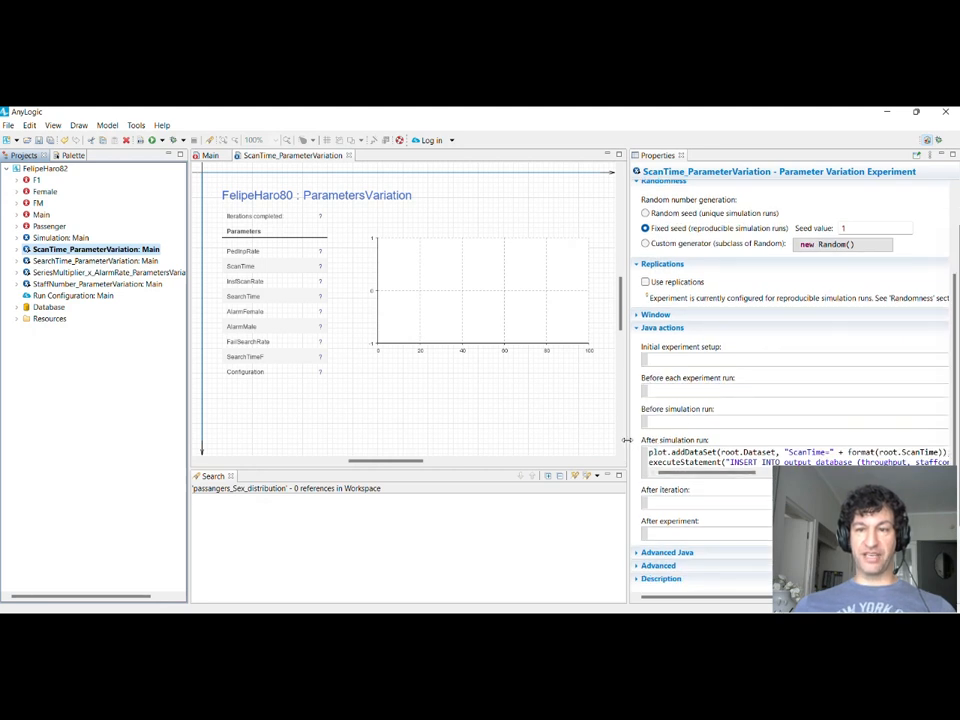
{"action": "left_click_drag", "start_coordinate": [627, 430], "coordinate": [320, 425]}
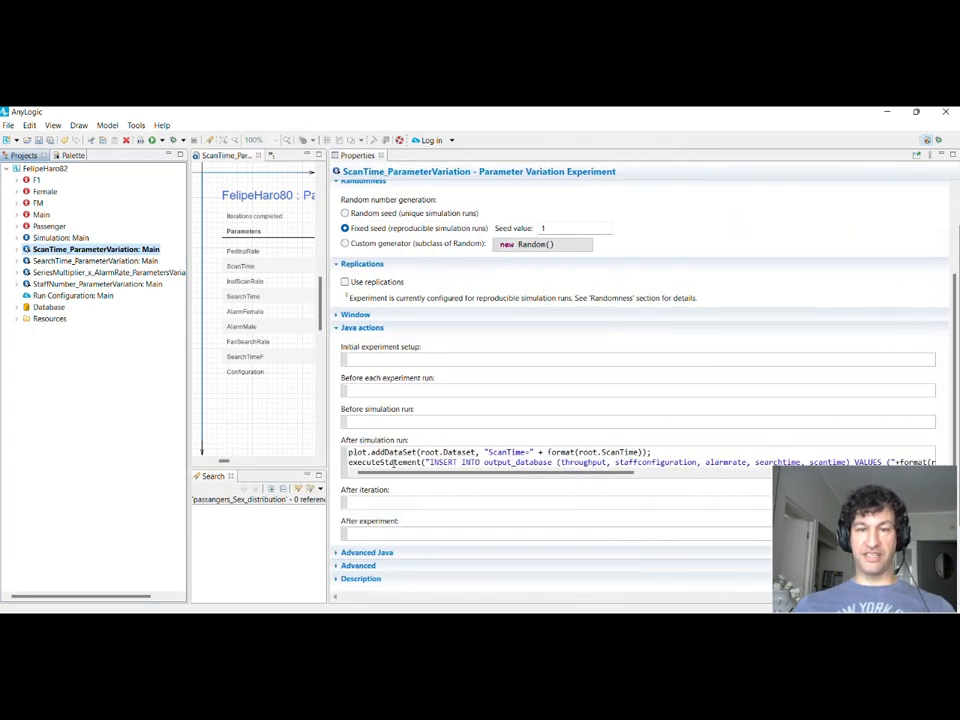
Step: Inspect the INSERT INTO statement in the After simulation run code and open the output_database table it writes to
{"action": "left_click_drag", "start_coordinate": [432, 462], "coordinate": [590, 462]}
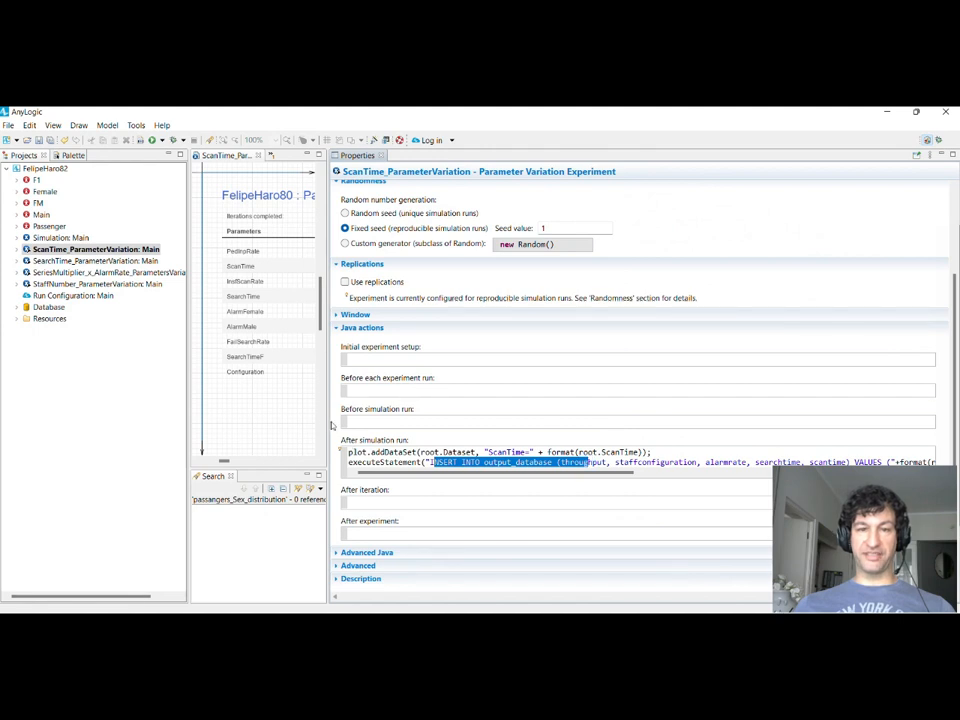
{"action": "left_click_drag", "start_coordinate": [328, 421], "coordinate": [621, 418]}
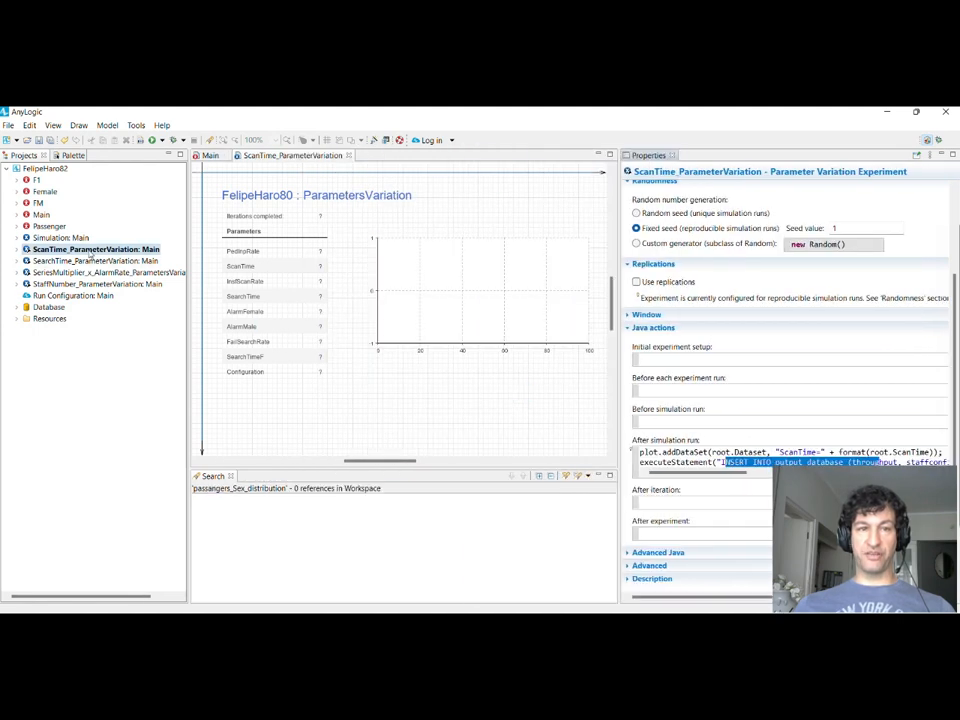
{"action": "left_click", "coordinate": [16, 307]}
{"action": "double_click", "coordinate": [45, 319]}
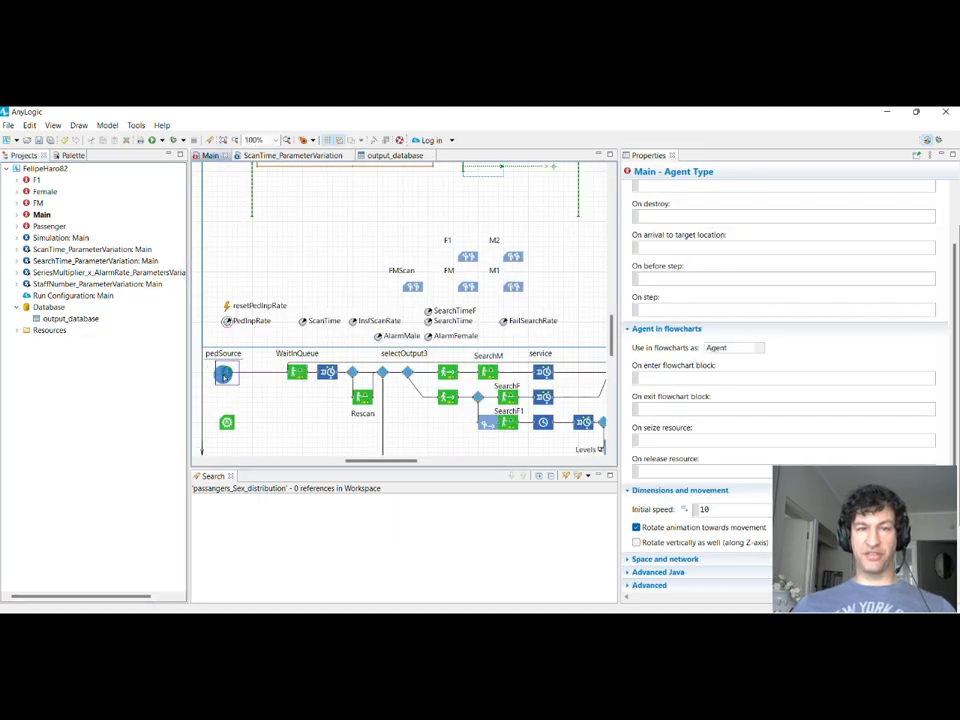
Step: Inspect the arrival rate of the pedSource block and the default value of the PedInpRate parameter behind it
{"action": "left_click", "coordinate": [225, 372]}
{"action": "scroll", "coordinate": [790, 300], "scroll_direction": "up", "scroll_amount": 2}
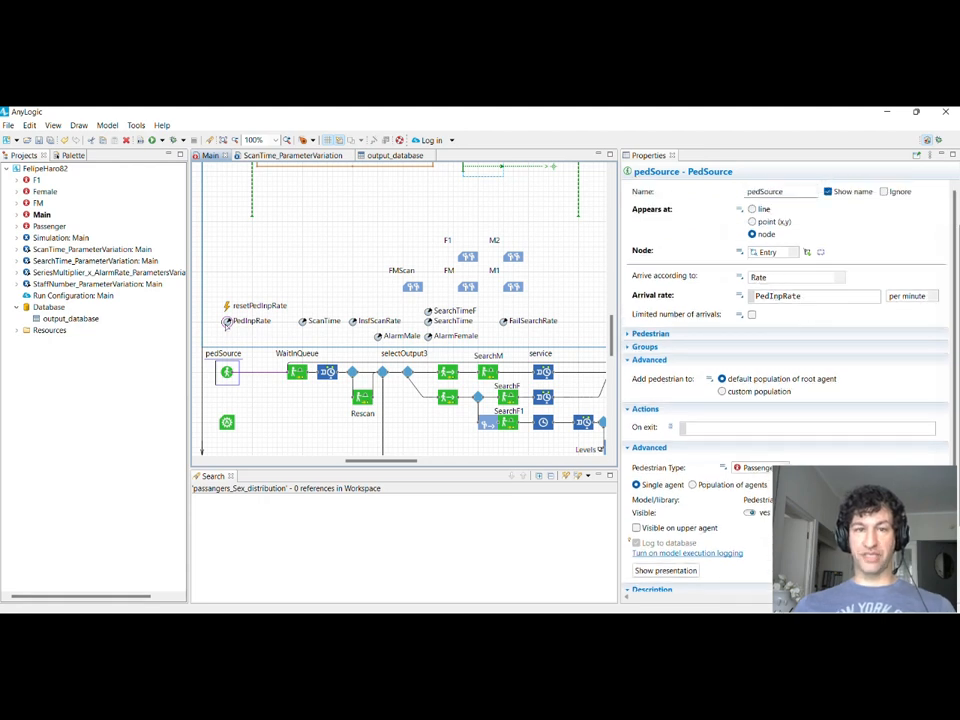
{"action": "left_click", "coordinate": [785, 296], "text": "ctrl"}
{"action": "triple_click", "coordinate": [748, 241]}
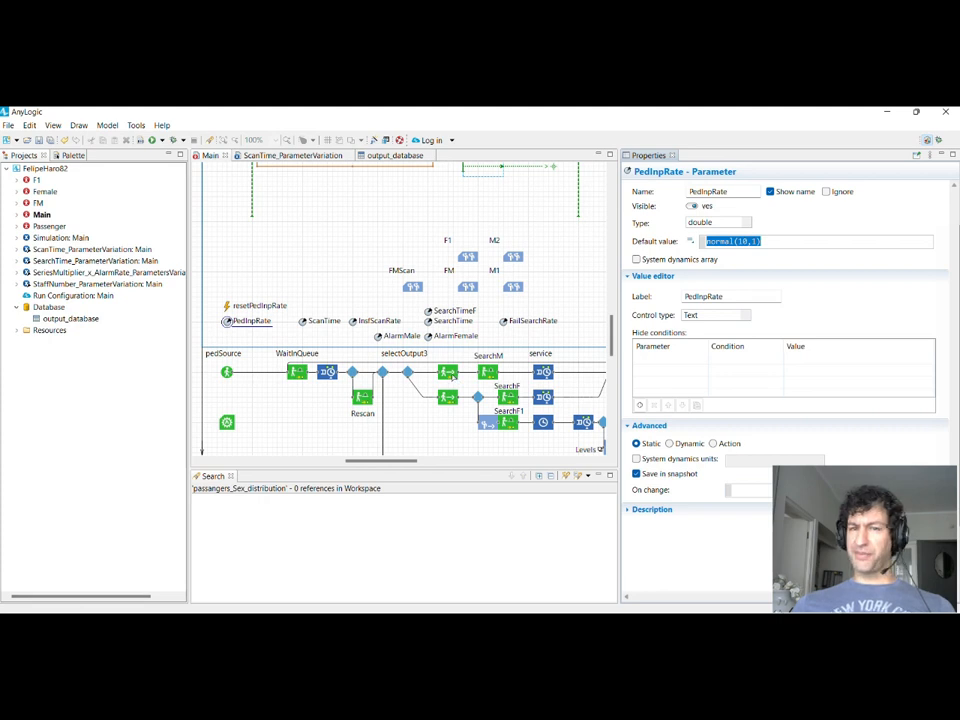
Step: Inspect the pedGoTo, SearchM and service blocks, and check the default value of the SearchTimeF parameter
{"action": "left_click", "coordinate": [450, 374]}
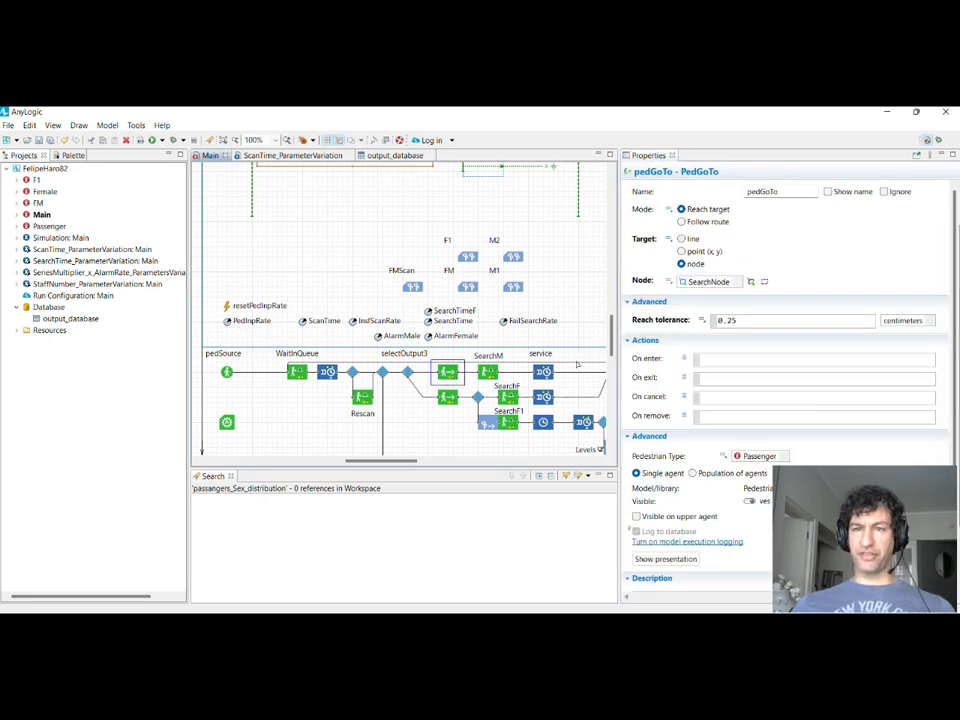
{"action": "left_click", "coordinate": [487, 372]}
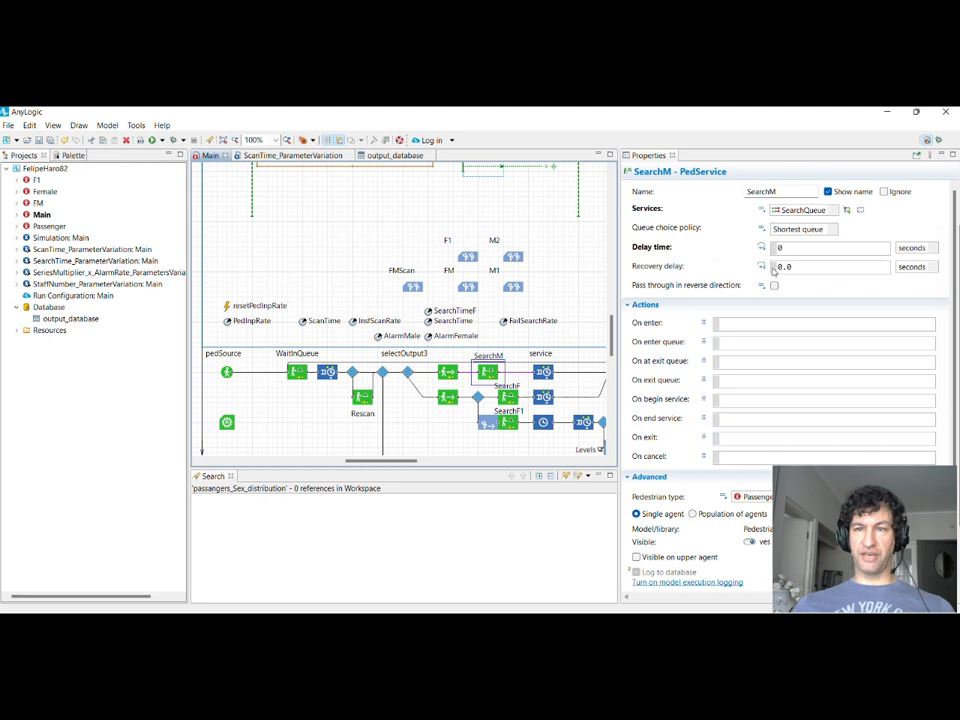
{"action": "left_click", "coordinate": [543, 372]}
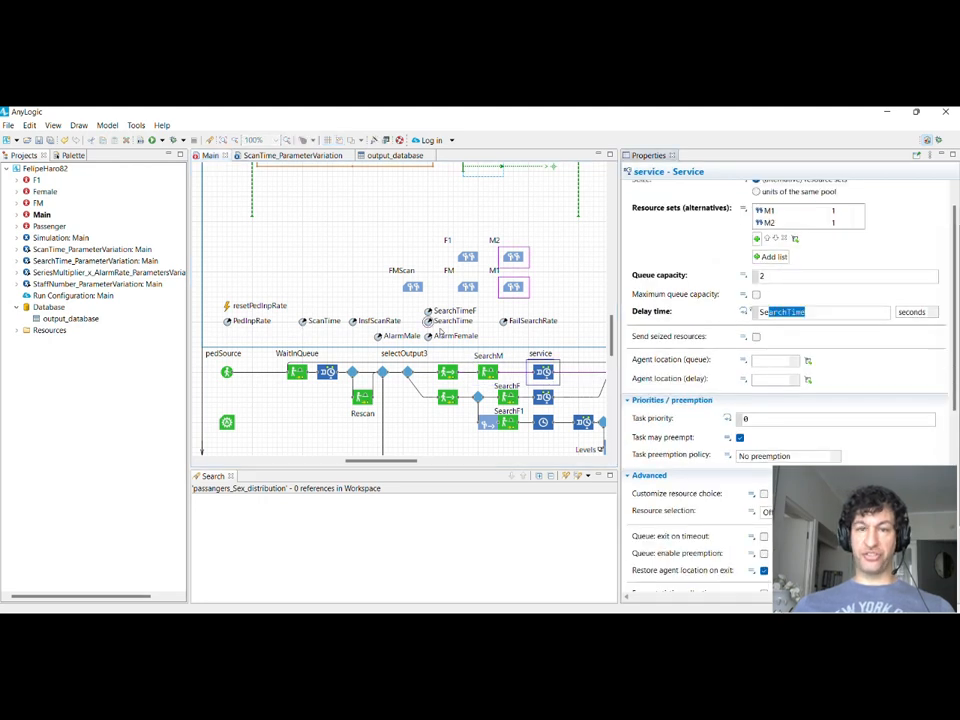
{"action": "left_click", "coordinate": [429, 312]}
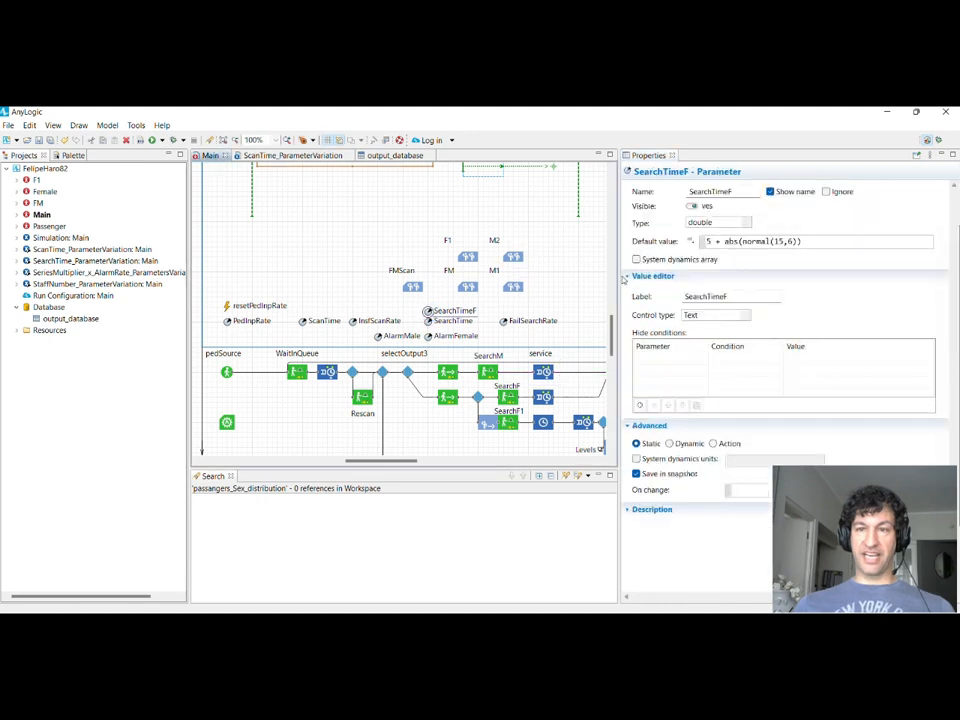
Step: Compare the default value expressions of the SearchTimeF and SearchTime parameters, and check the delay time of the service block
{"action": "left_click_drag", "start_coordinate": [805, 242], "coordinate": [737, 241]}
{"action": "double_click", "coordinate": [740, 241]}
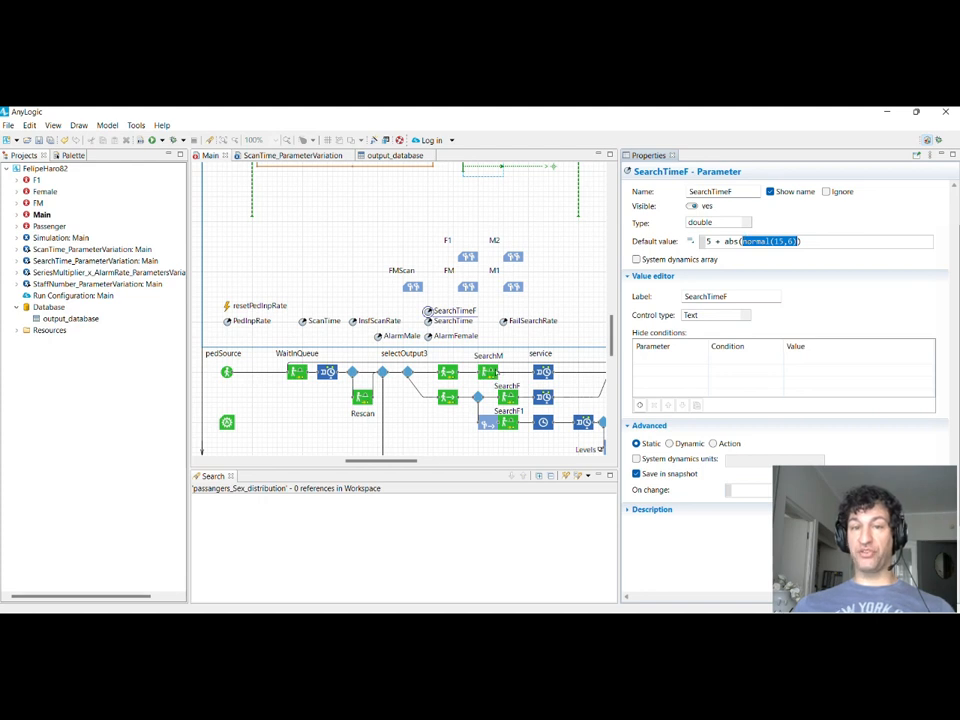
{"action": "left_click", "coordinate": [543, 373]}
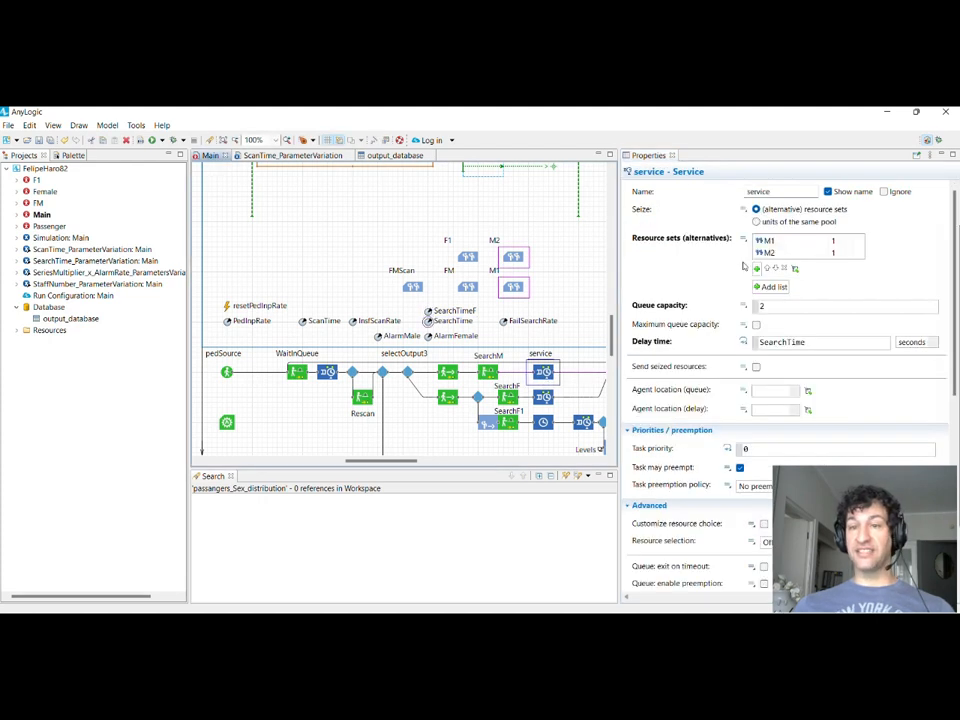
{"action": "scroll", "coordinate": [791, 330], "scroll_direction": "down", "scroll_amount": 3}
{"action": "left_click_drag", "start_coordinate": [810, 283], "coordinate": [741, 282]}
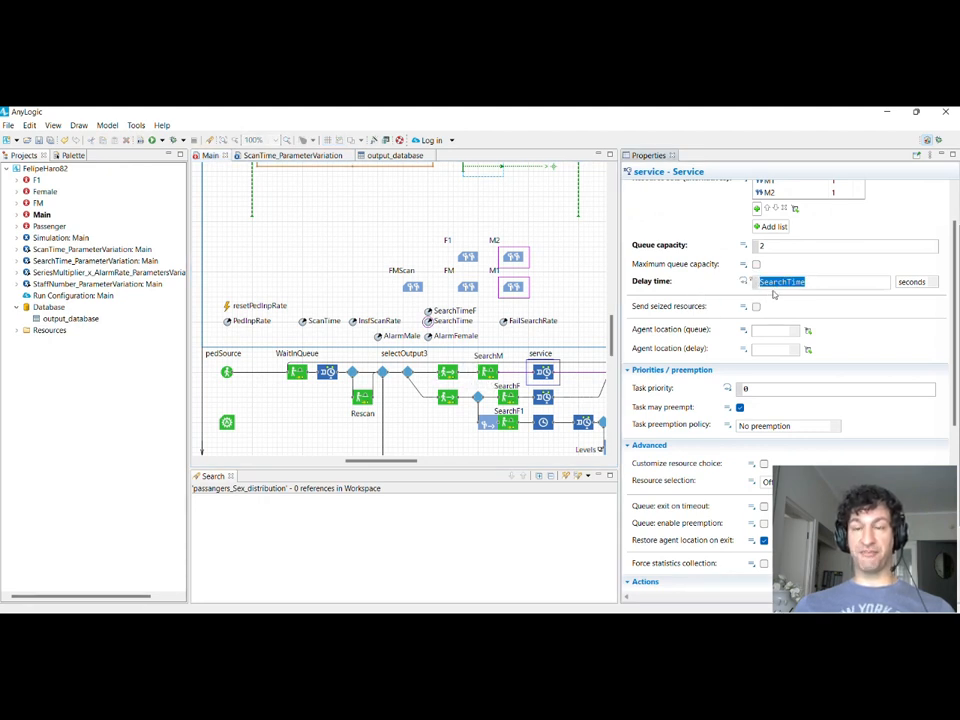
{"action": "left_click", "coordinate": [430, 322]}
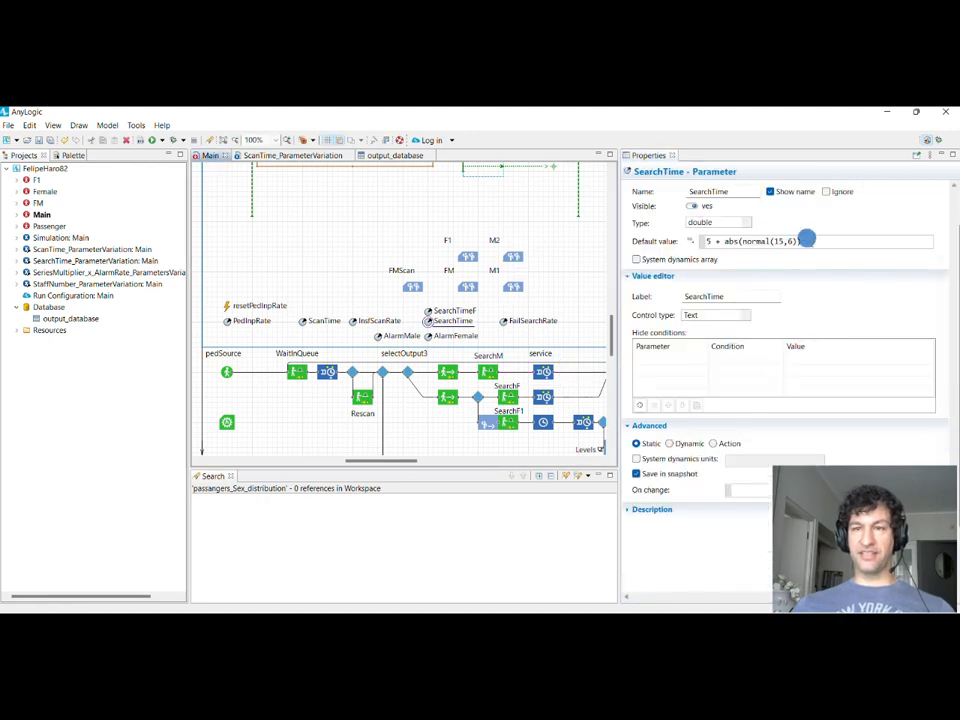
{"action": "left_click_drag", "start_coordinate": [805, 241], "coordinate": [690, 241]}
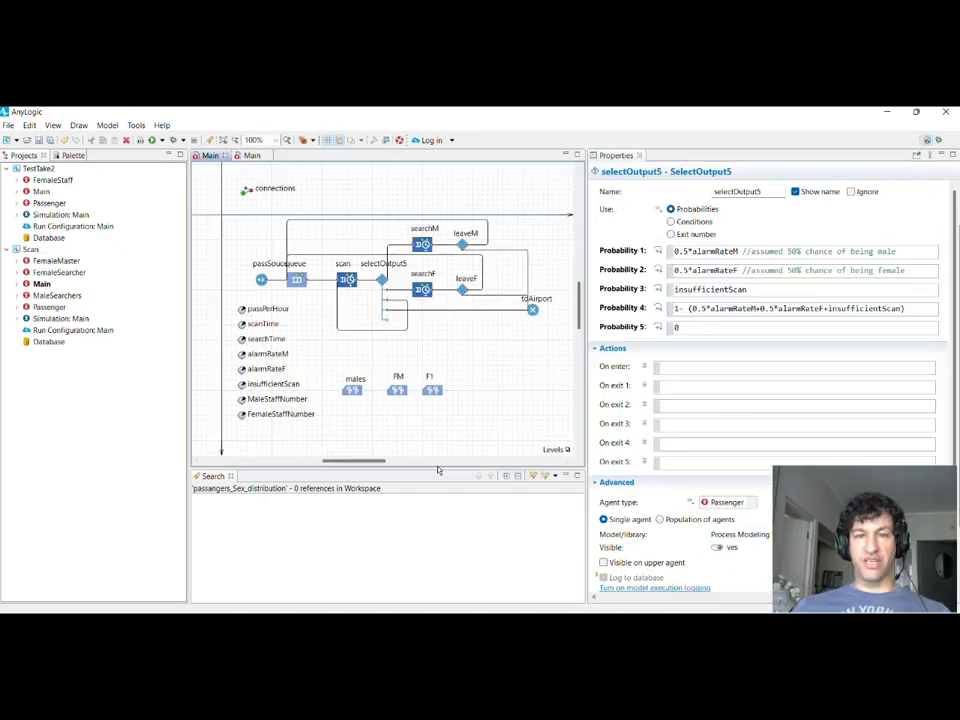
Step: Inspect the arrival rate of the passSouce block and the settings of the scan, queue and searchM blocks in the Scan model
{"action": "left_click", "coordinate": [403, 328]}
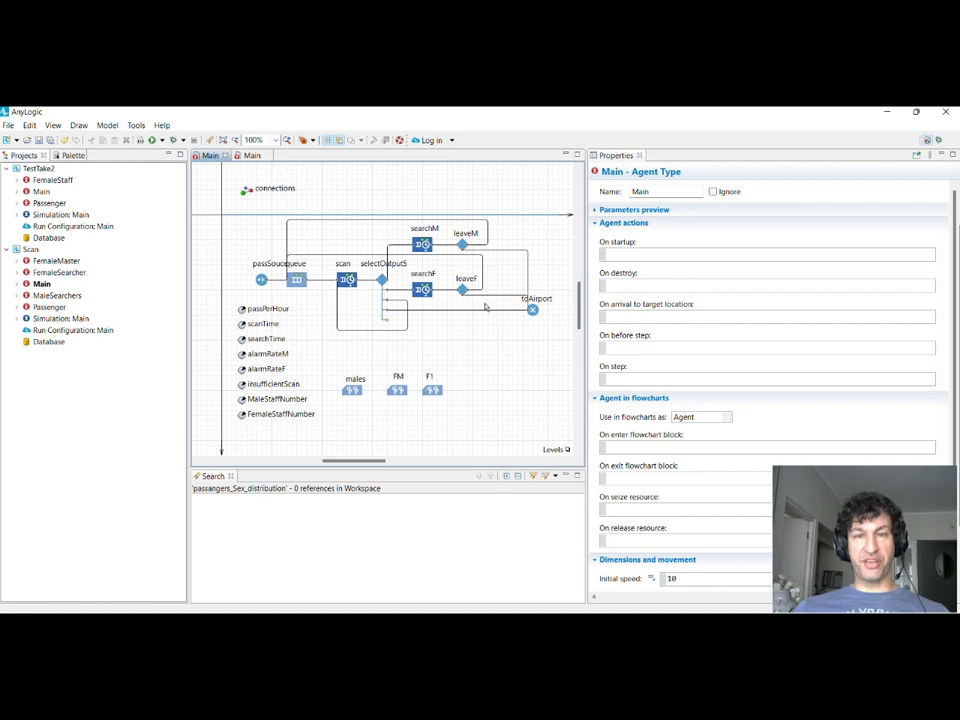
{"action": "left_click", "coordinate": [346, 282]}
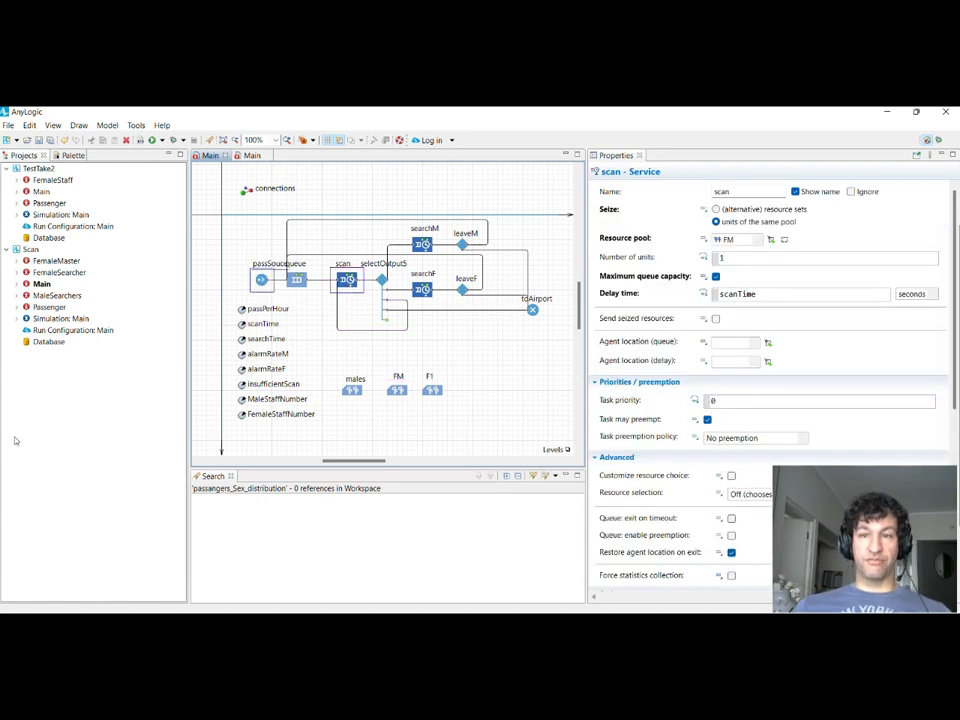
{"action": "left_click", "coordinate": [261, 281]}
{"action": "double_click", "coordinate": [785, 229]}
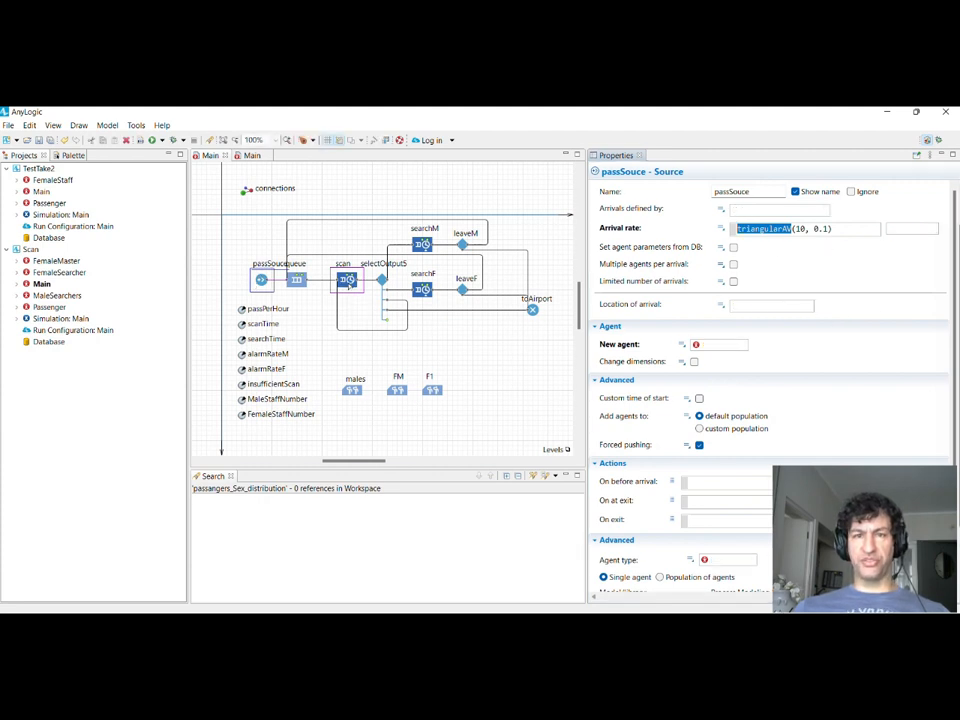
{"action": "left_click", "coordinate": [347, 281]}
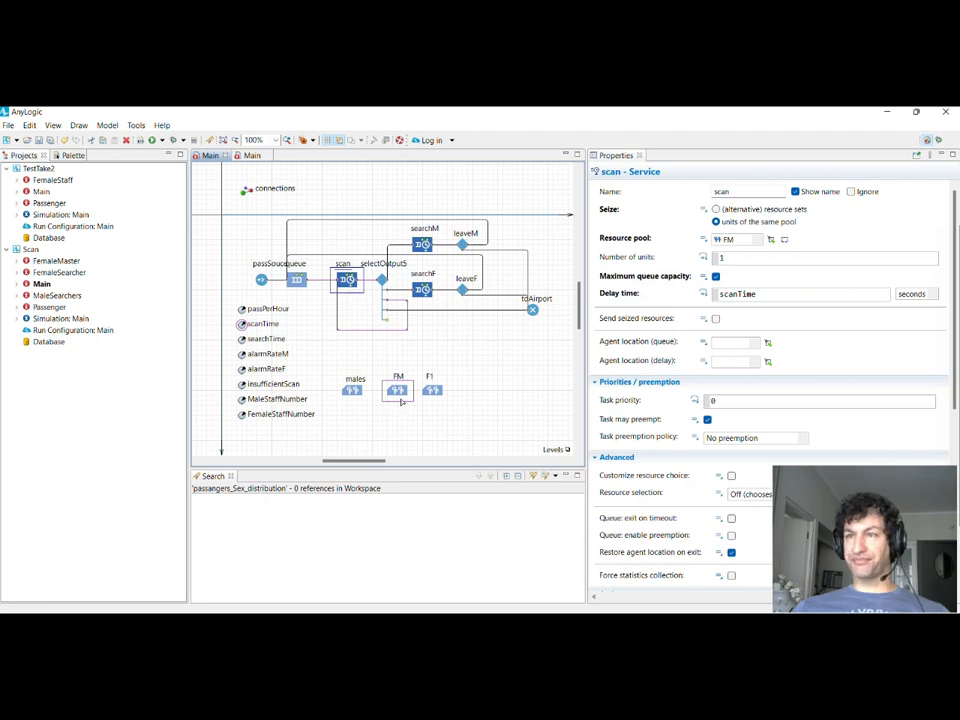
{"action": "left_click", "coordinate": [296, 279]}
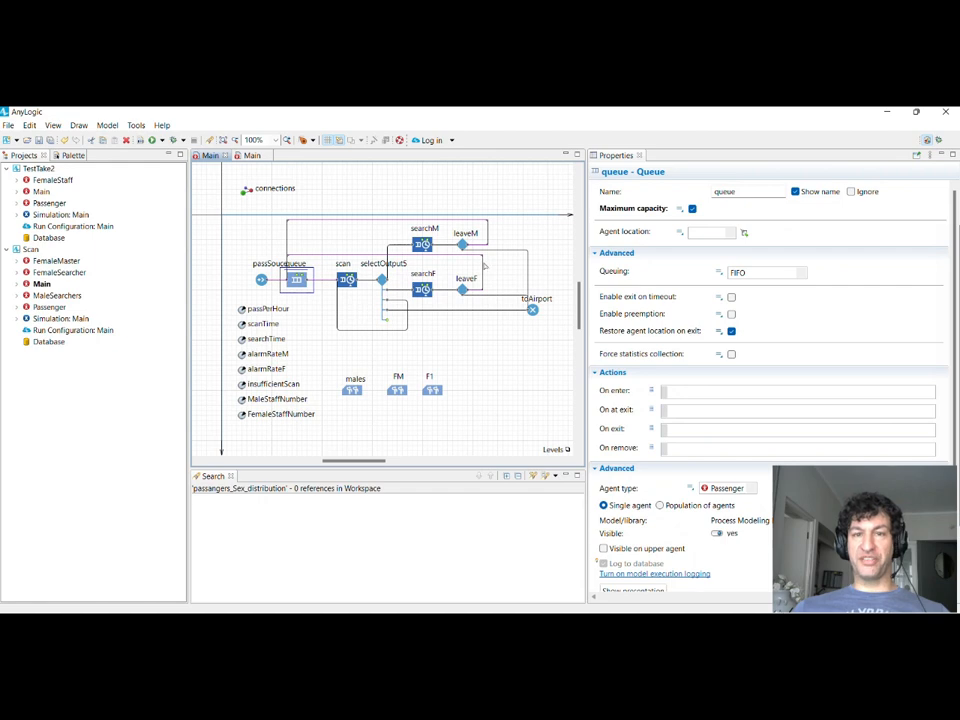
{"action": "left_click", "coordinate": [422, 243]}
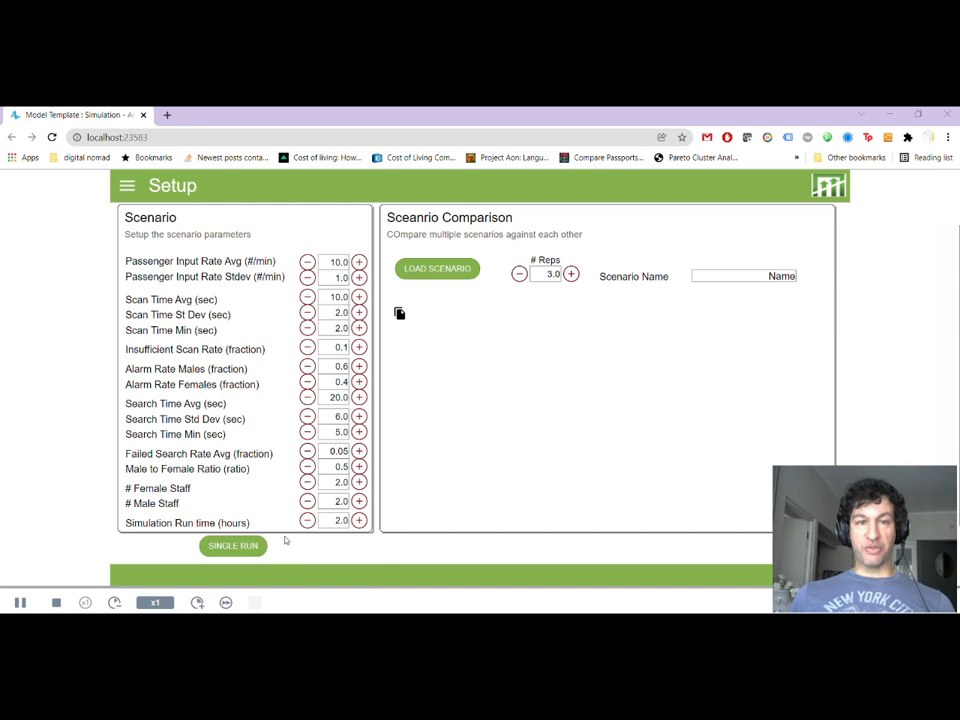
Step: In the browser, start a single run at virtual speed to examine its 3D animation, and restart the model at the Setup page
{"action": "left_click", "coordinate": [448, 272]}
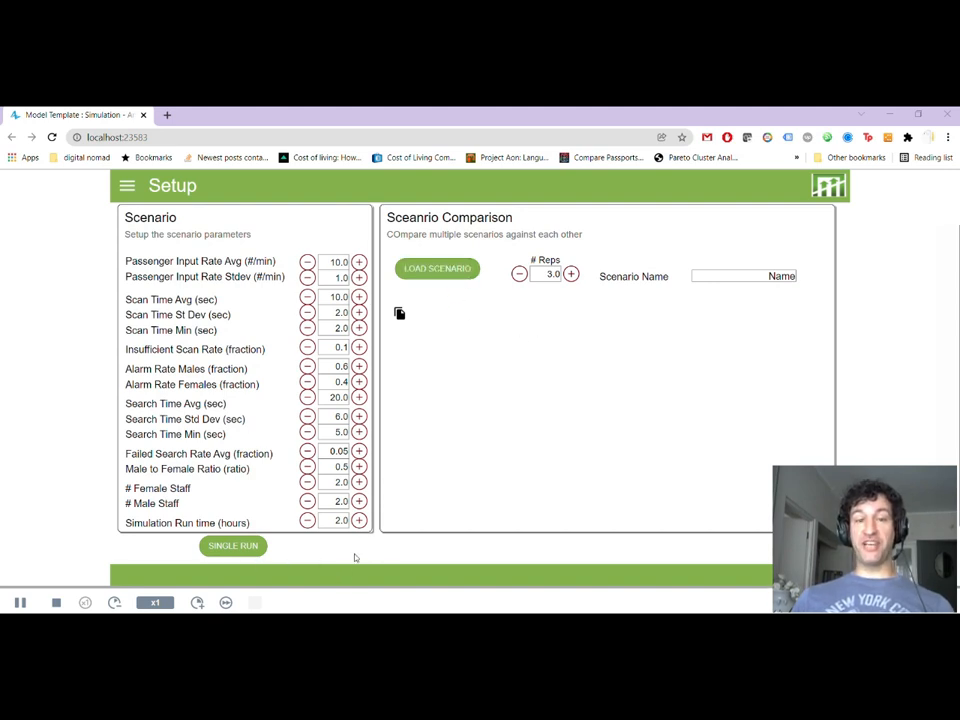
{"action": "left_click", "coordinate": [231, 549]}
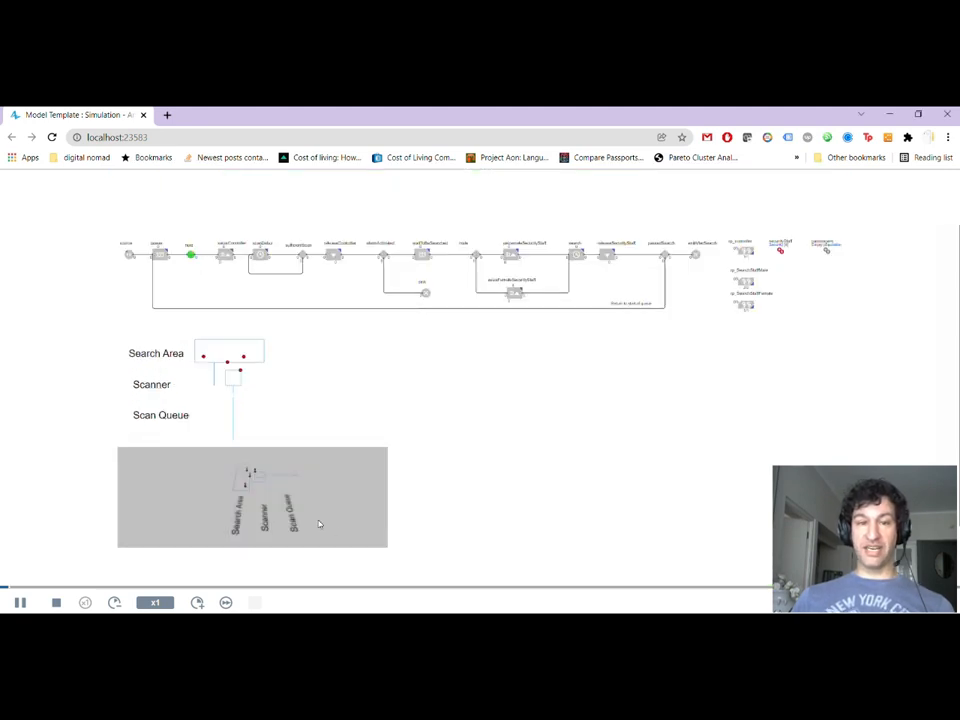
{"action": "left_click", "coordinate": [226, 602]}
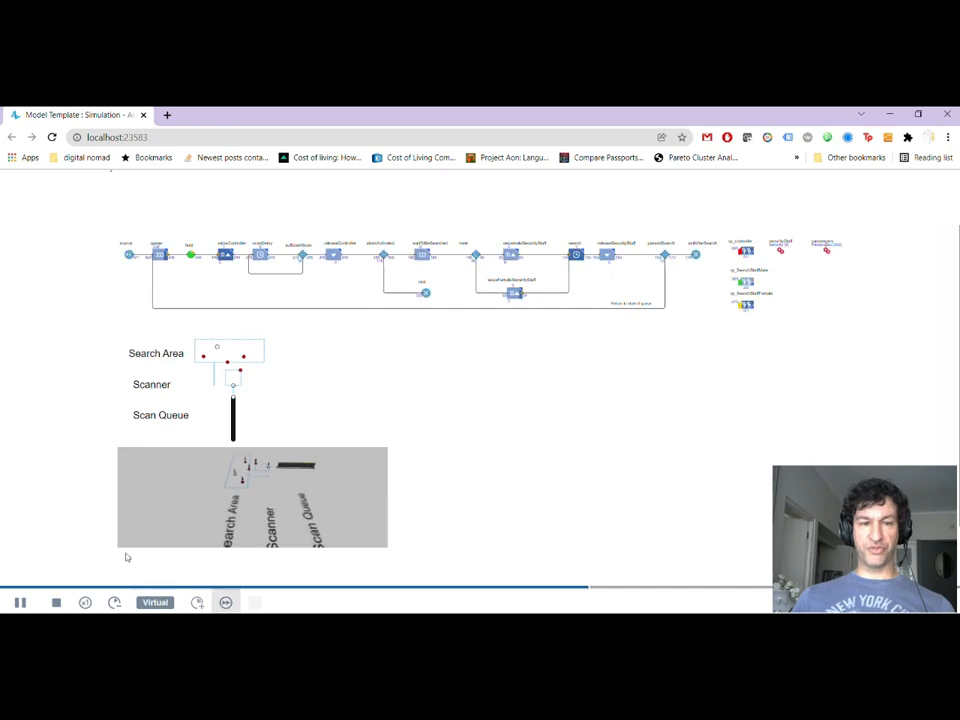
{"action": "left_click", "coordinate": [81, 605]}
{"action": "left_click_drag", "start_coordinate": [244, 478], "coordinate": [260, 515]}
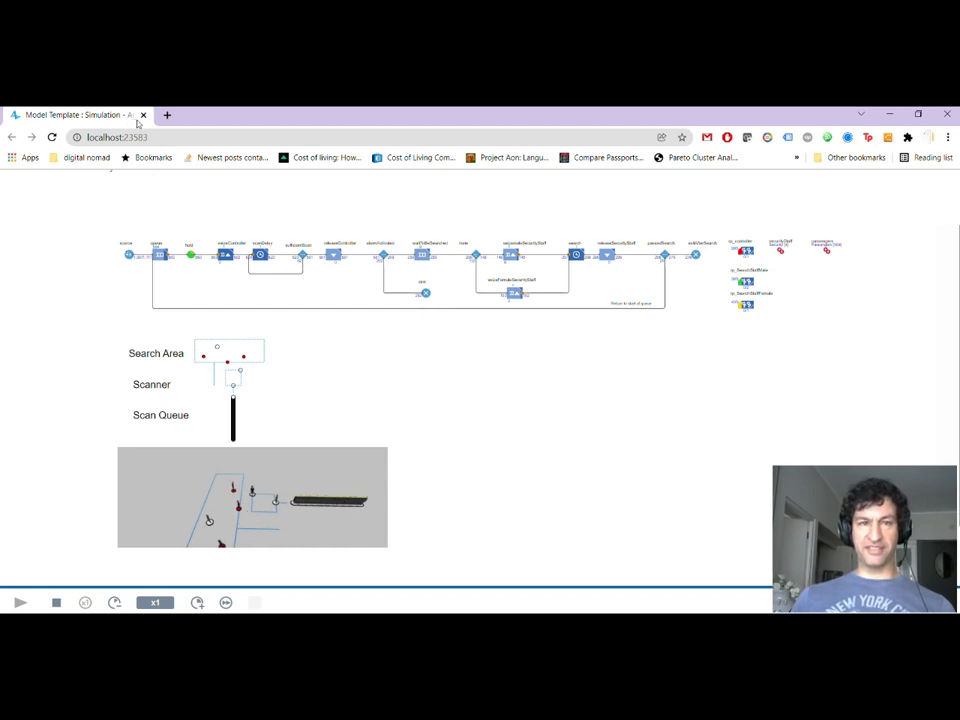
{"action": "left_click", "coordinate": [56, 602]}
{"action": "left_click", "coordinate": [20, 603]}
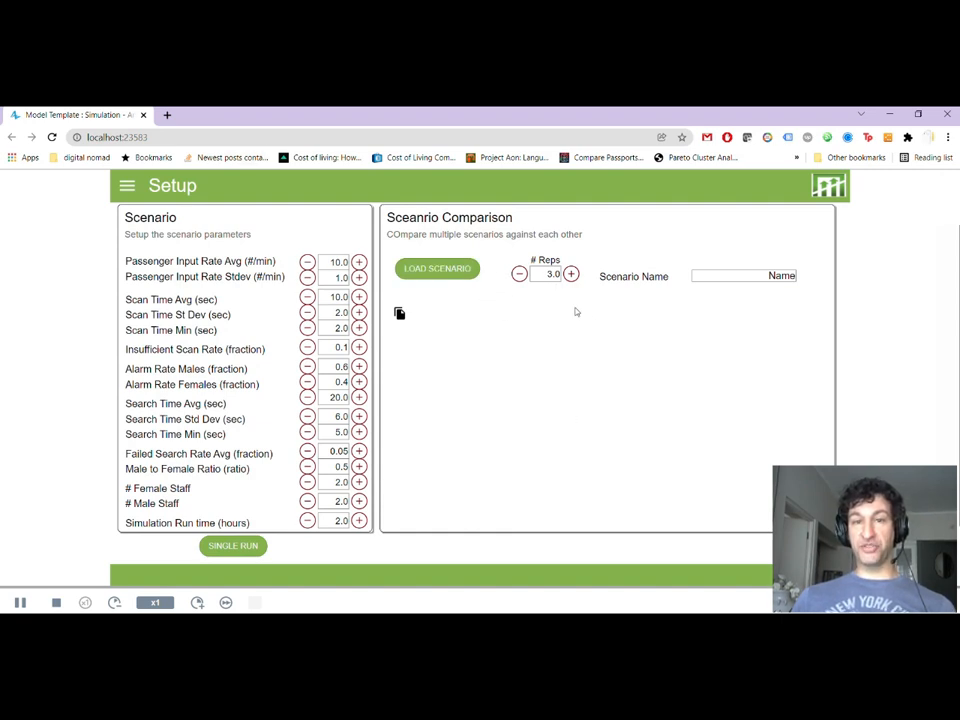
Step: Name the scenario "scenario 1", set the number of replications to 6, and load it into the scenario comparison
{"action": "left_click", "coordinate": [730, 275]}
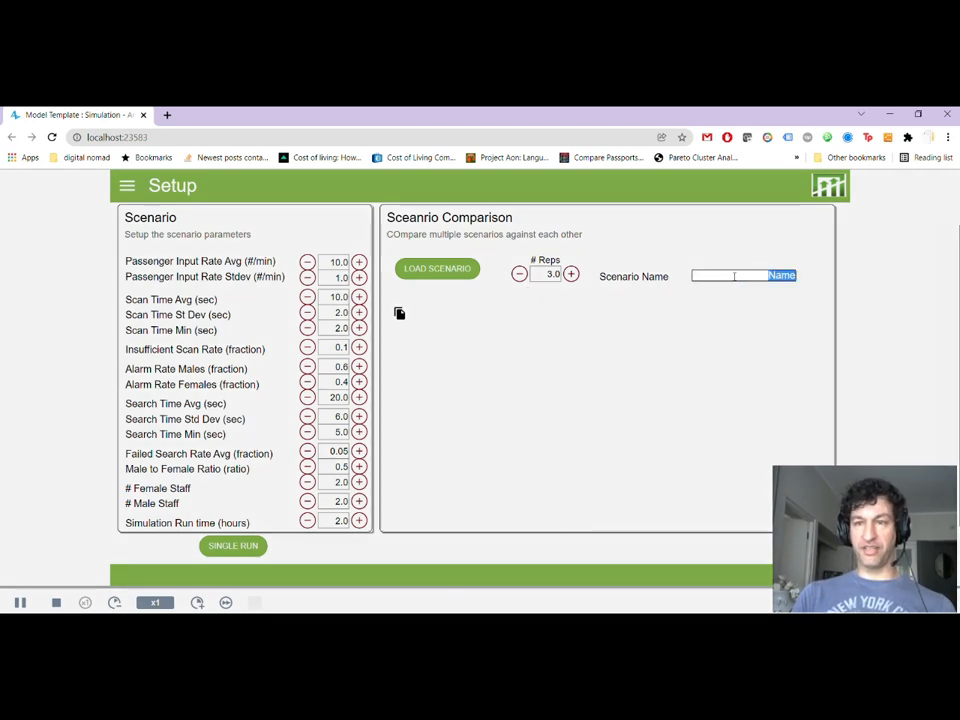
{"action": "type", "text": "scenario 1"}
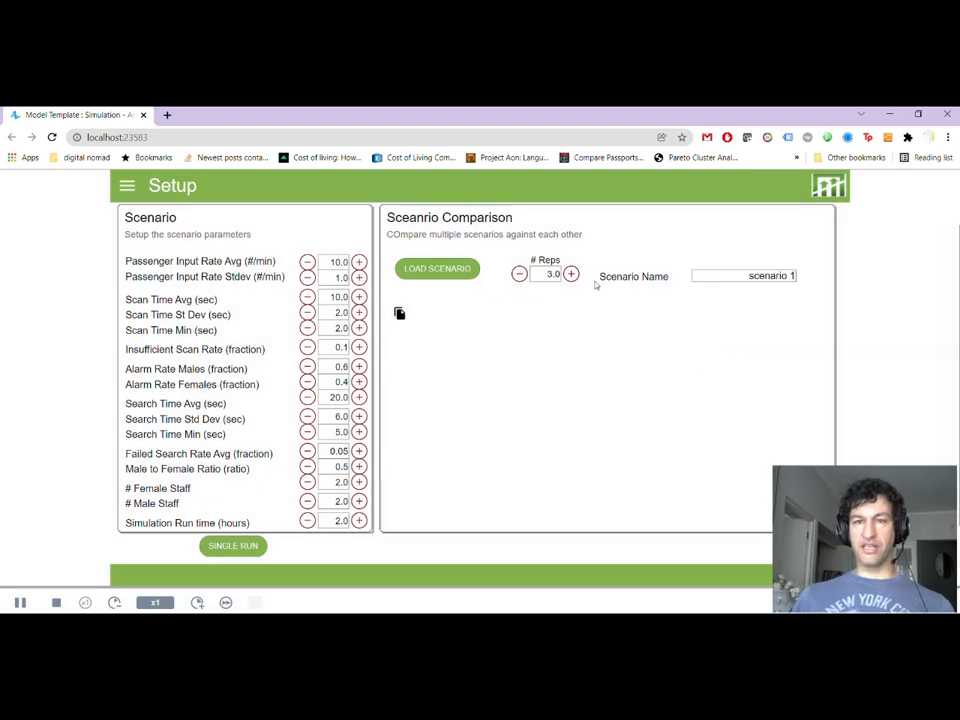
{"action": "left_click", "coordinate": [570, 274]}
{"action": "left_click", "coordinate": [570, 274]}
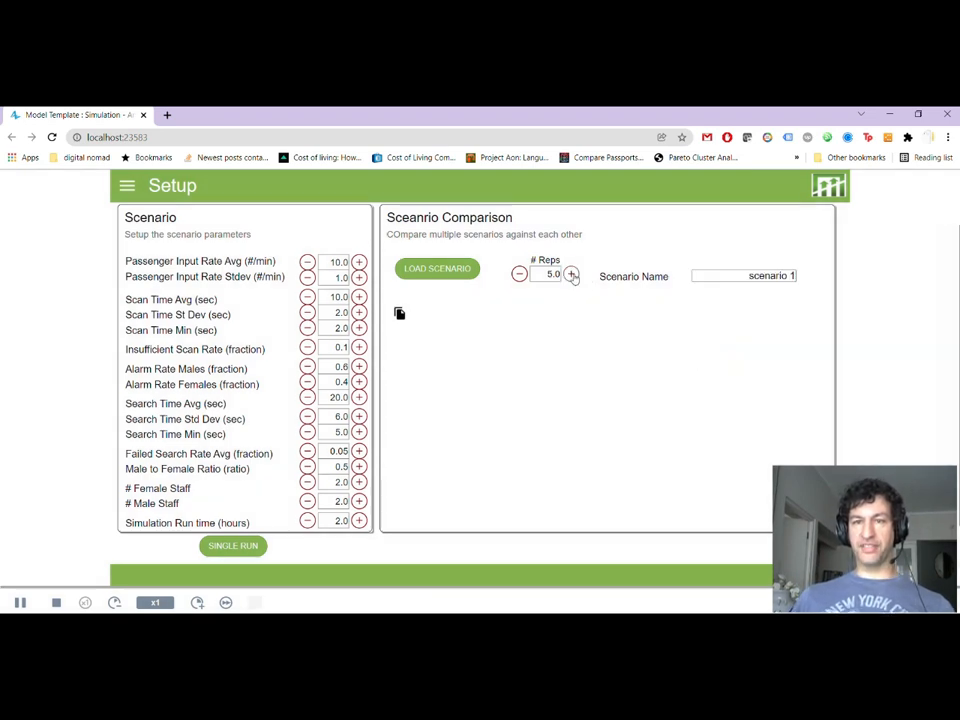
{"action": "left_click", "coordinate": [570, 274]}
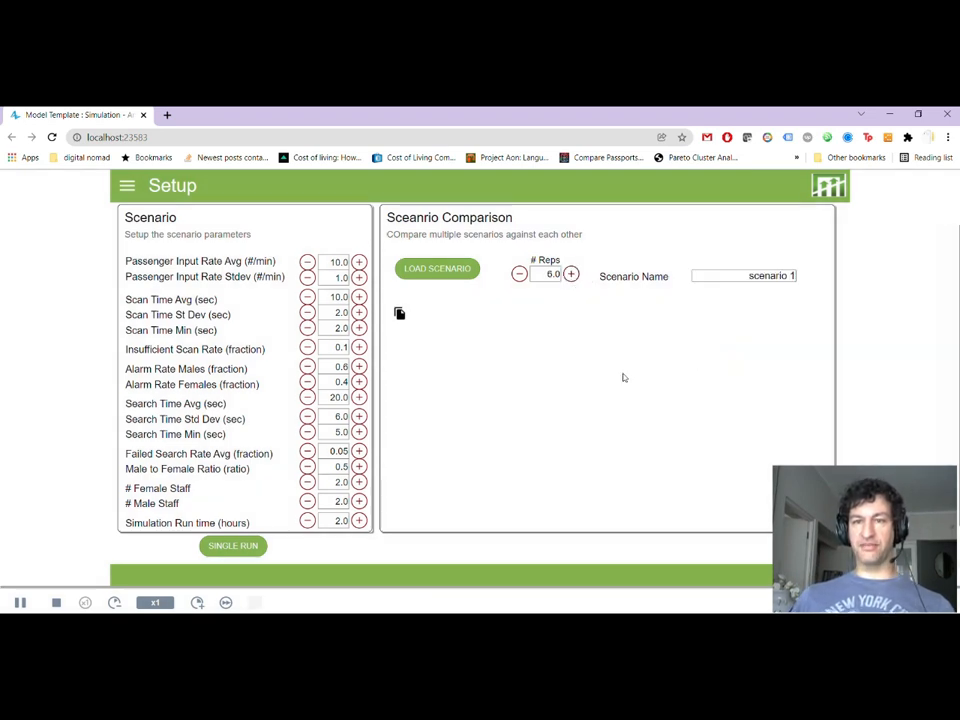
{"action": "left_click", "coordinate": [443, 270]}
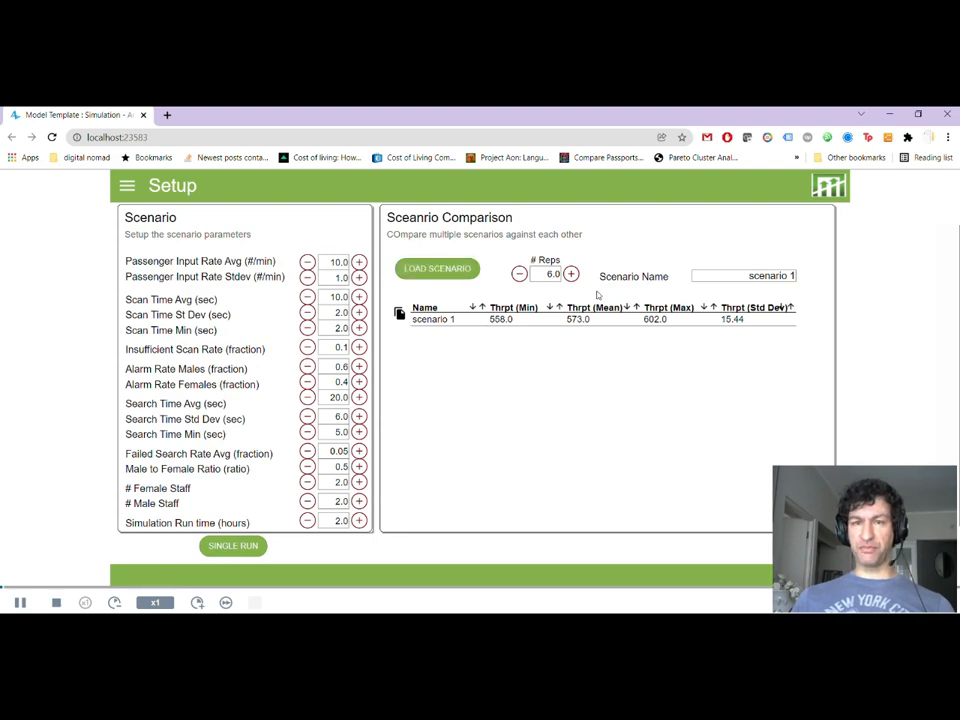
Step: Set the replications to 2, rename the scenario "scenario 2", and load it into the scenario comparison
{"action": "double_click", "coordinate": [553, 274]}
{"action": "type", "text": "2"}
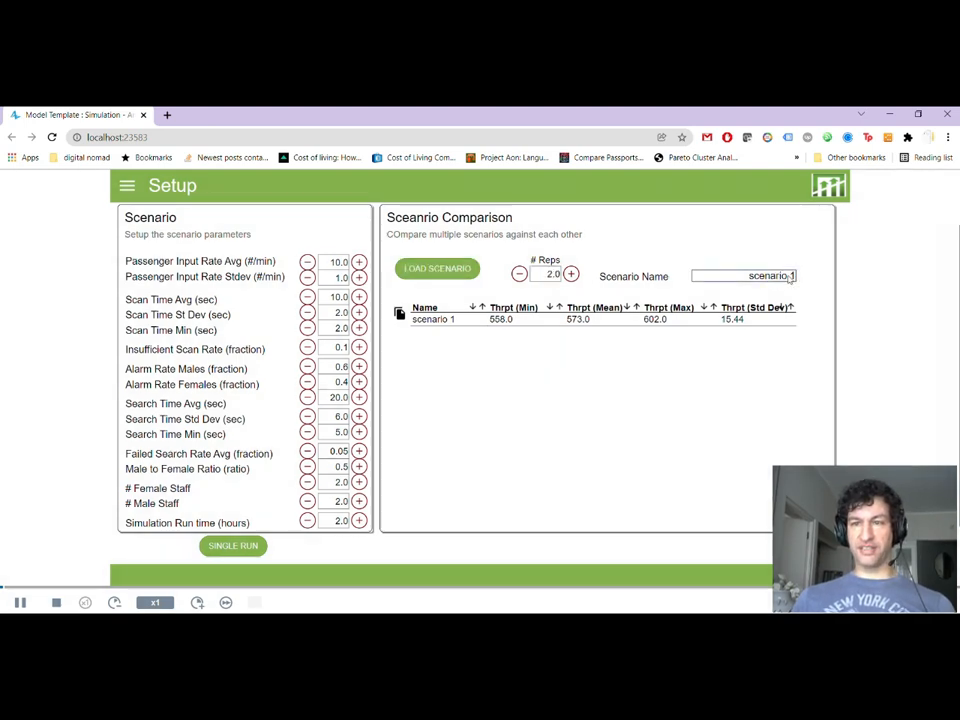
{"action": "left_click", "coordinate": [788, 274]}
{"action": "left_click", "coordinate": [787, 273]}
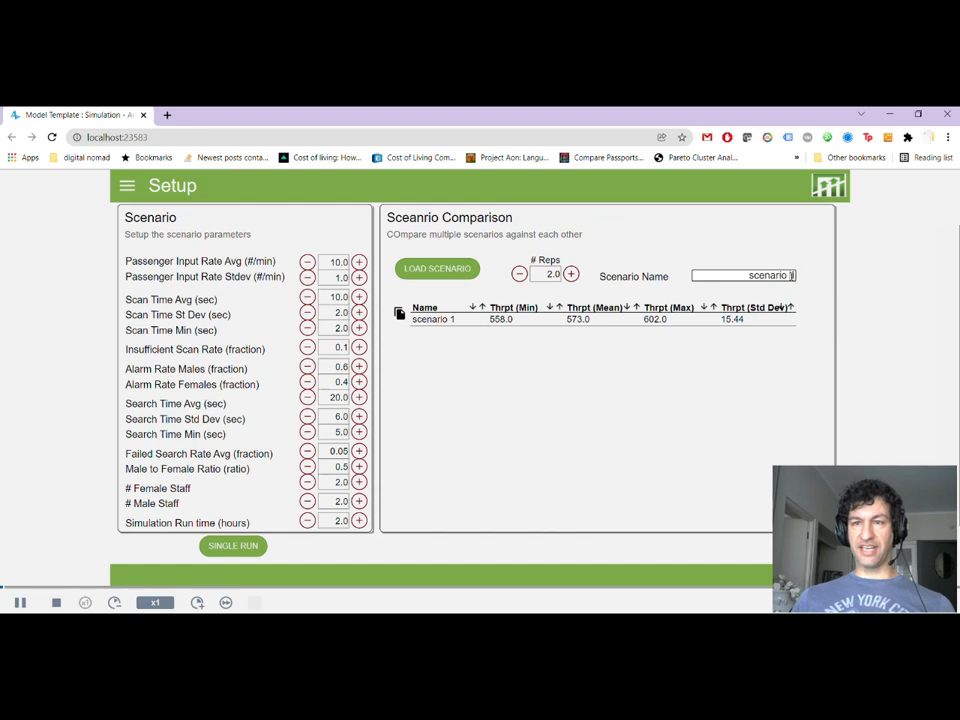
{"action": "left_click", "coordinate": [789, 273]}
{"action": "type", "text": "2"}
{"action": "left_click", "coordinate": [459, 268]}
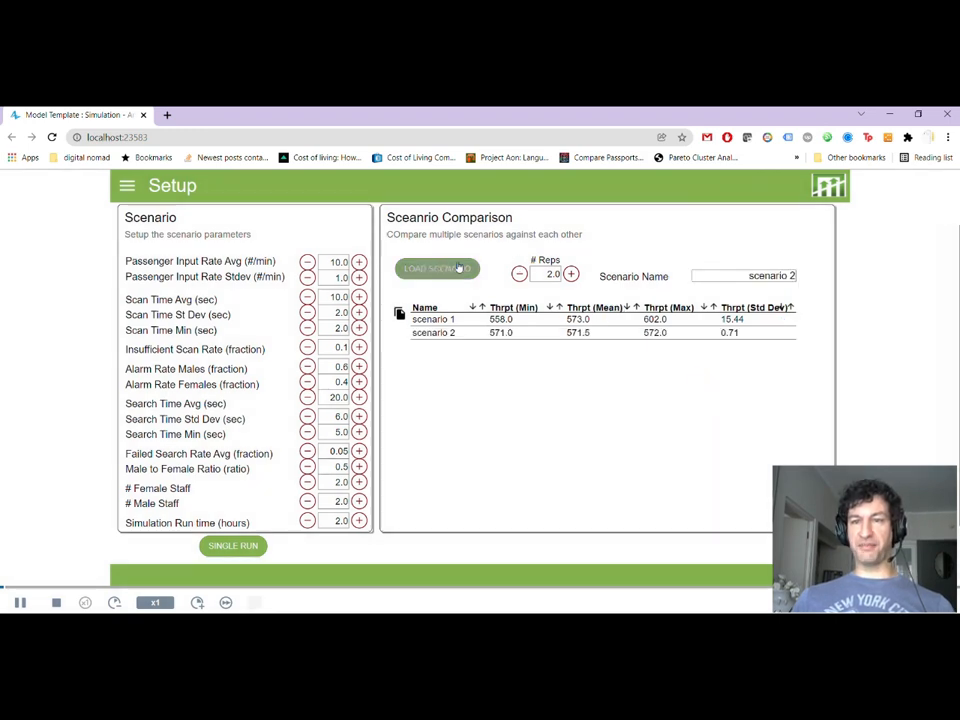
Step: Rename the scenario "sc32" and load it as another entry in the scenario comparison
{"action": "triple_click", "coordinate": [786, 273]}
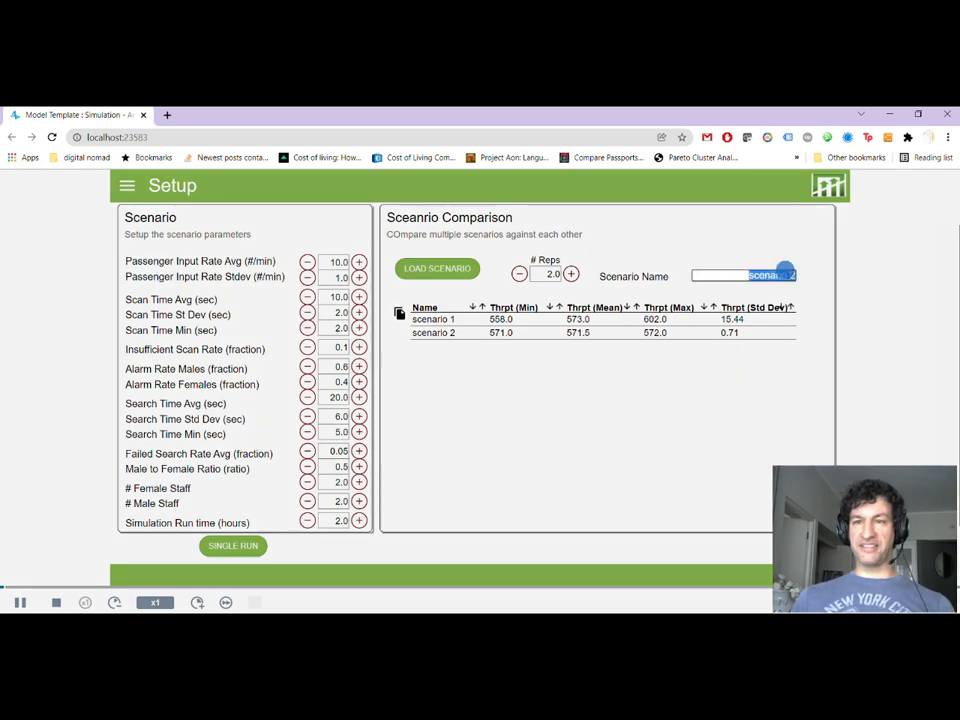
{"action": "type", "text": "sc32"}
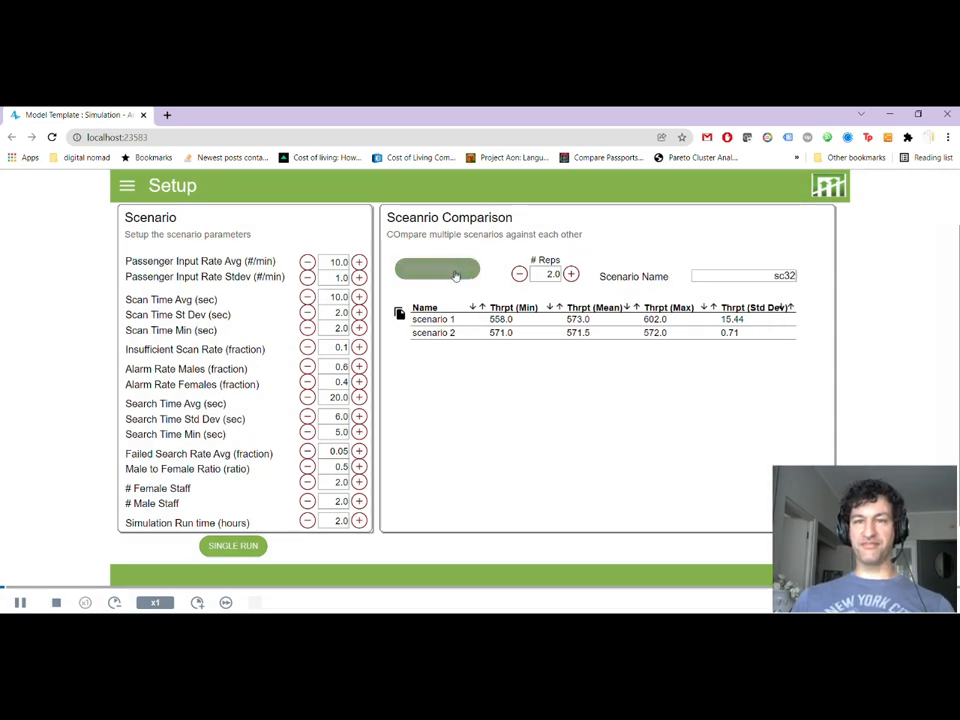
{"action": "left_click", "coordinate": [451, 276]}
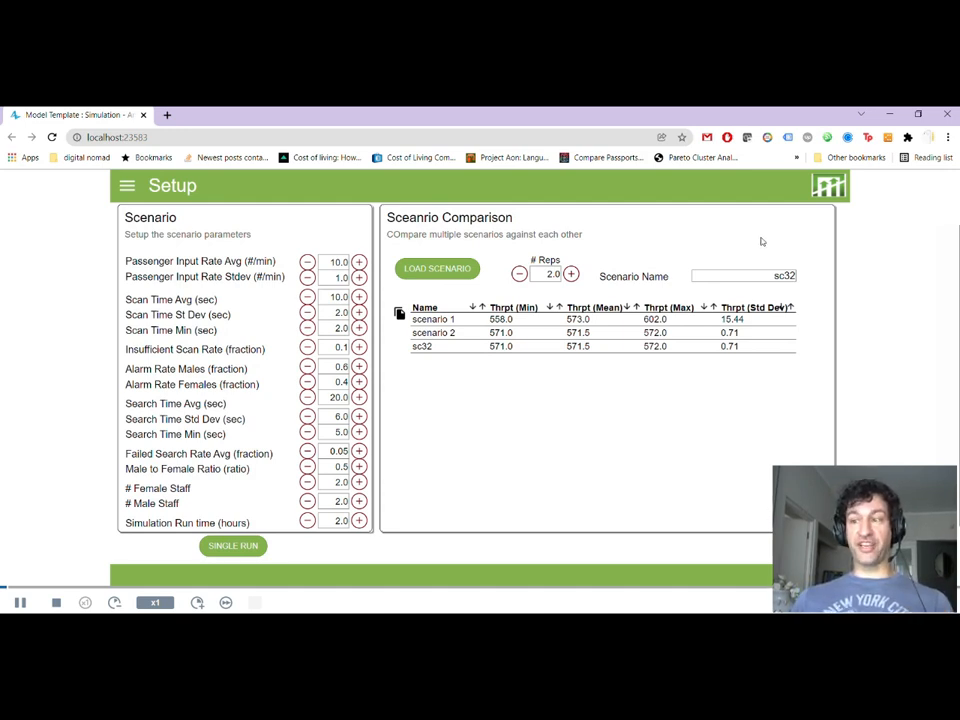
Step: Switch to AnyLogic and inspect the full arrival rate expression of the source block in the Model agent
{"action": "key", "text": "alt+Tab"}
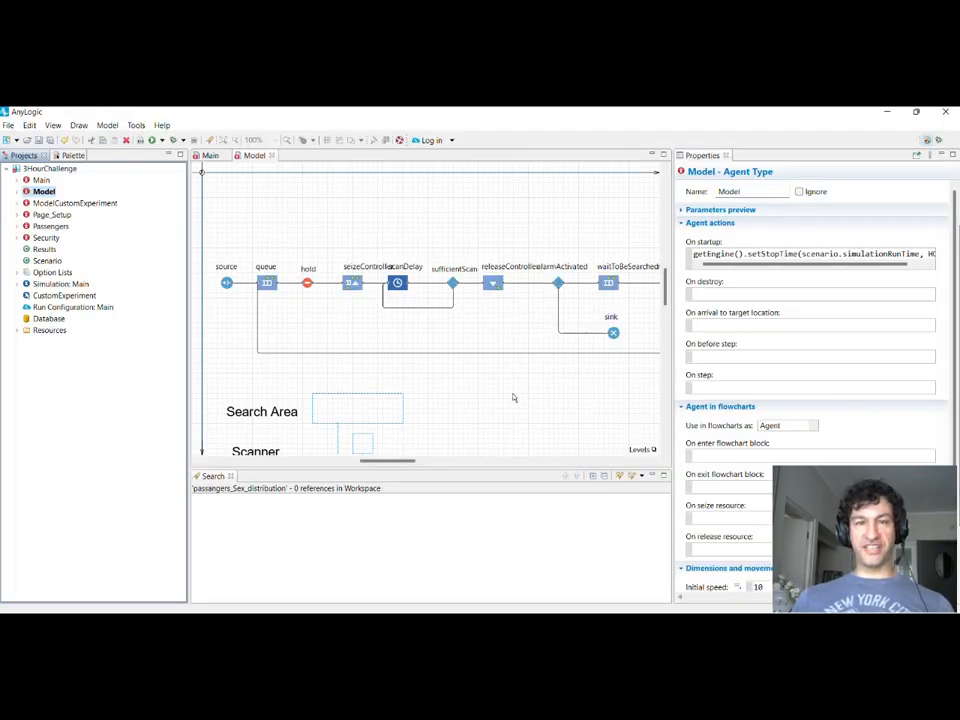
{"action": "left_click", "coordinate": [226, 286]}
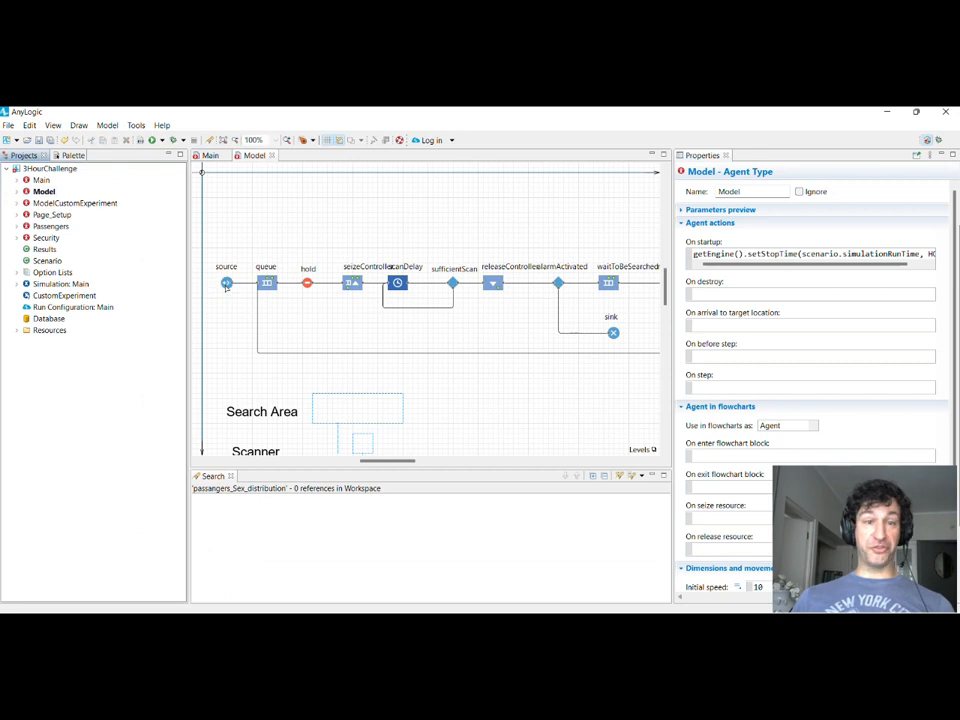
{"action": "left_click", "coordinate": [226, 284]}
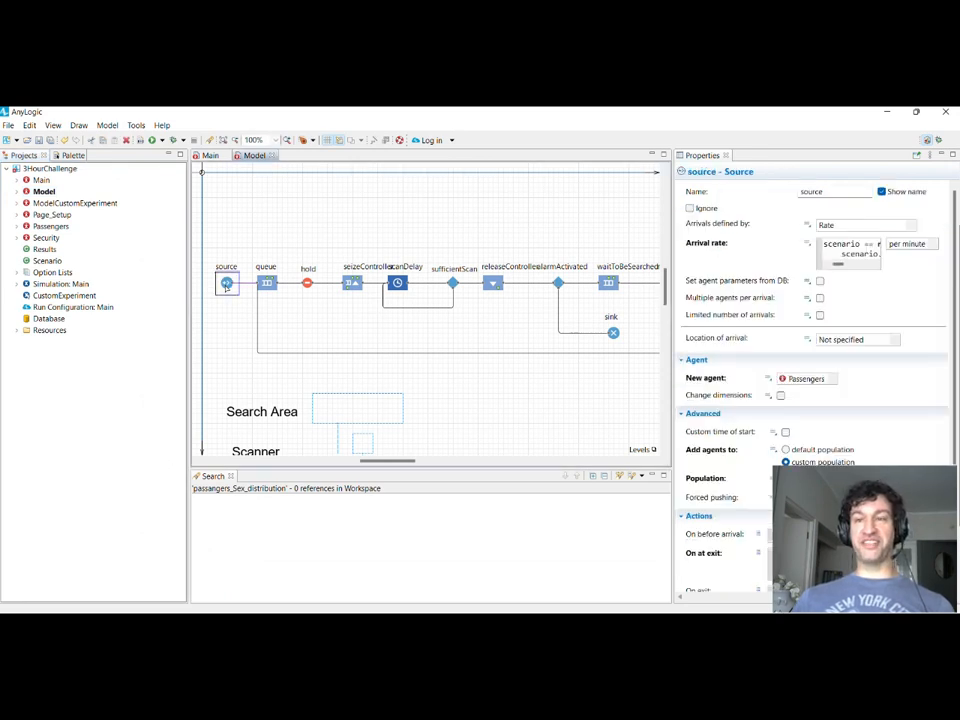
{"action": "left_click_drag", "start_coordinate": [673, 270], "coordinate": [292, 280]}
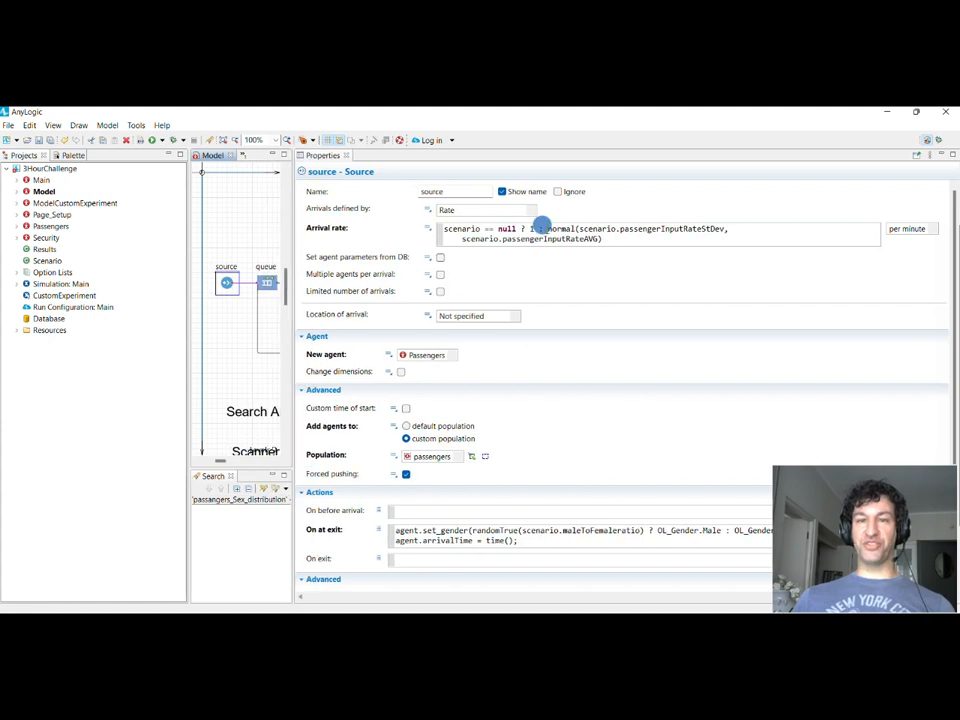
{"action": "left_click_drag", "start_coordinate": [546, 228], "coordinate": [729, 229]}
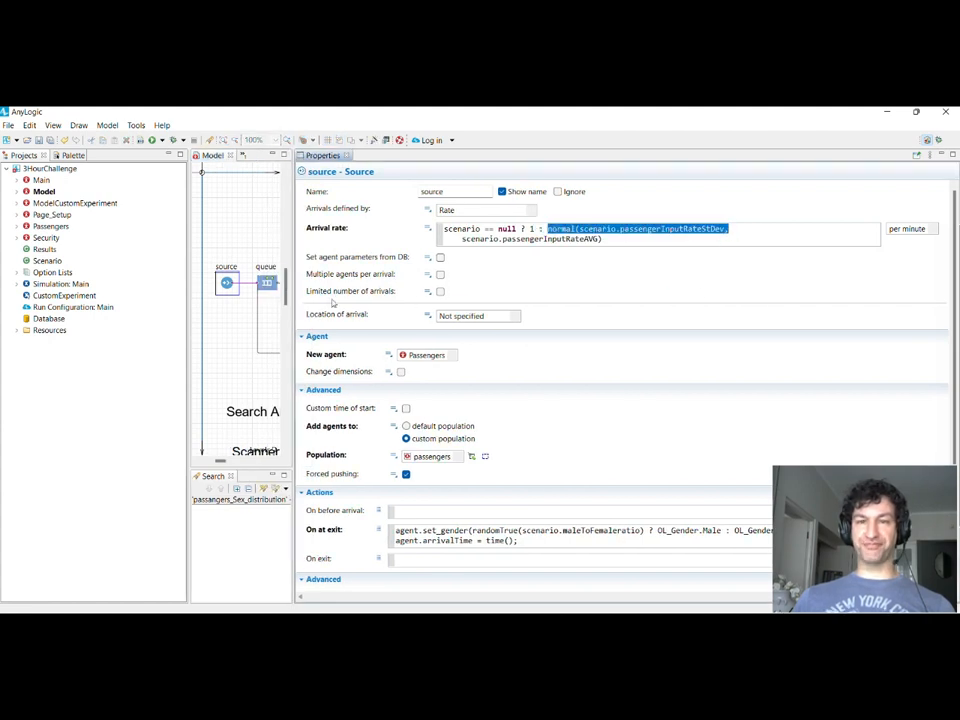
{"action": "left_click_drag", "start_coordinate": [296, 311], "coordinate": [670, 319]}
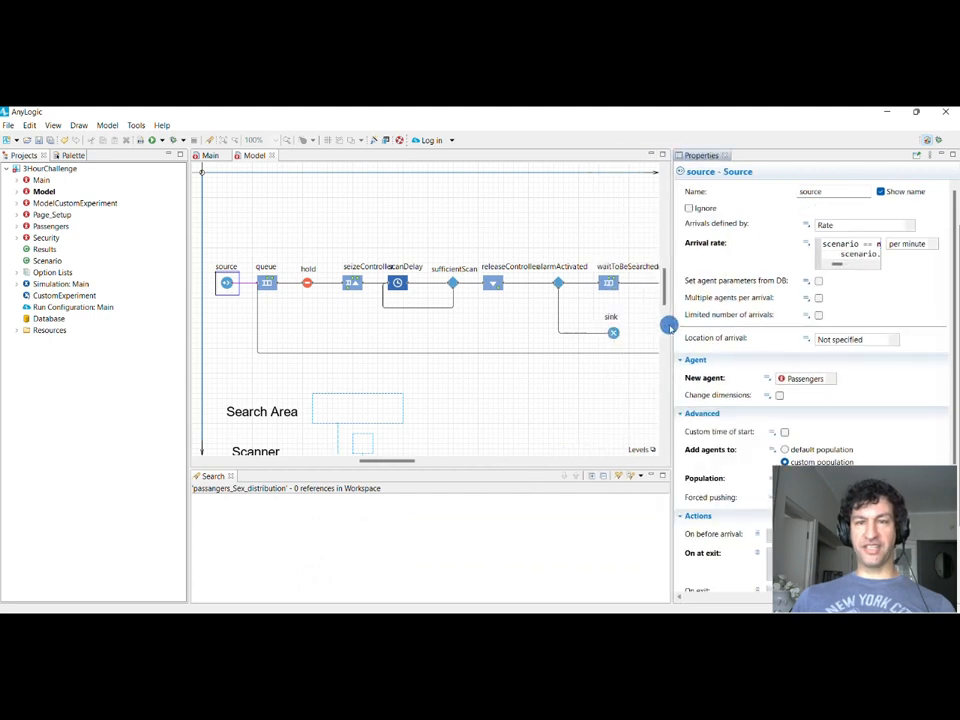
Step: Inspect the probability setting of the male SelectOutput block that splits passengers between male and female security staff
{"action": "left_click", "coordinate": [452, 460]}
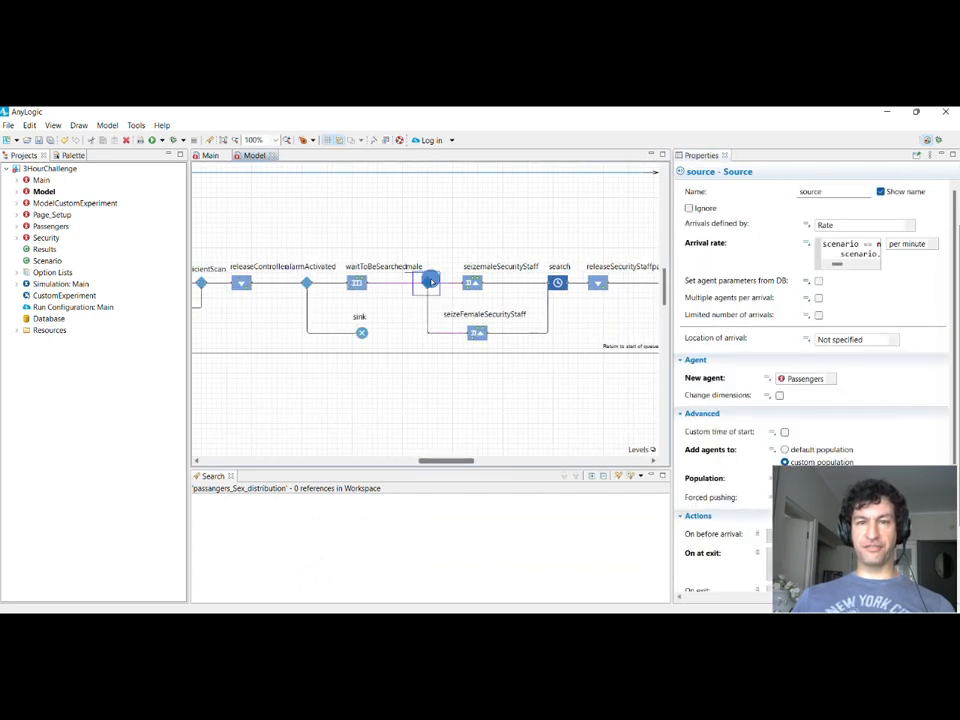
{"action": "left_click", "coordinate": [430, 281]}
{"action": "left_click_drag", "start_coordinate": [818, 253], "coordinate": [765, 252]}
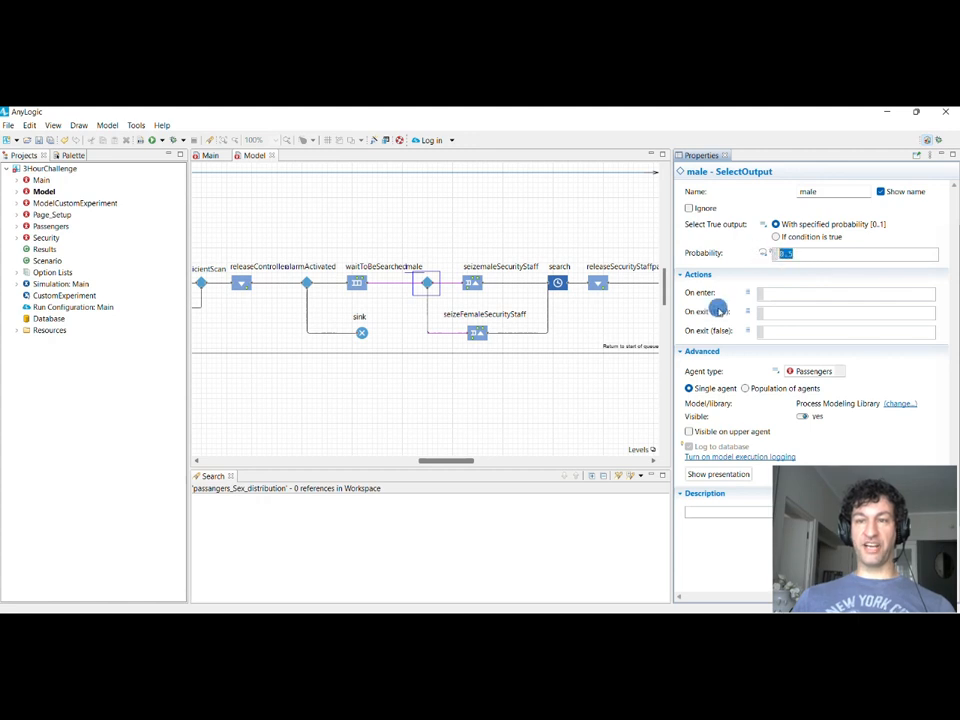
{"action": "left_click_drag", "start_coordinate": [446, 461], "coordinate": [398, 466]}
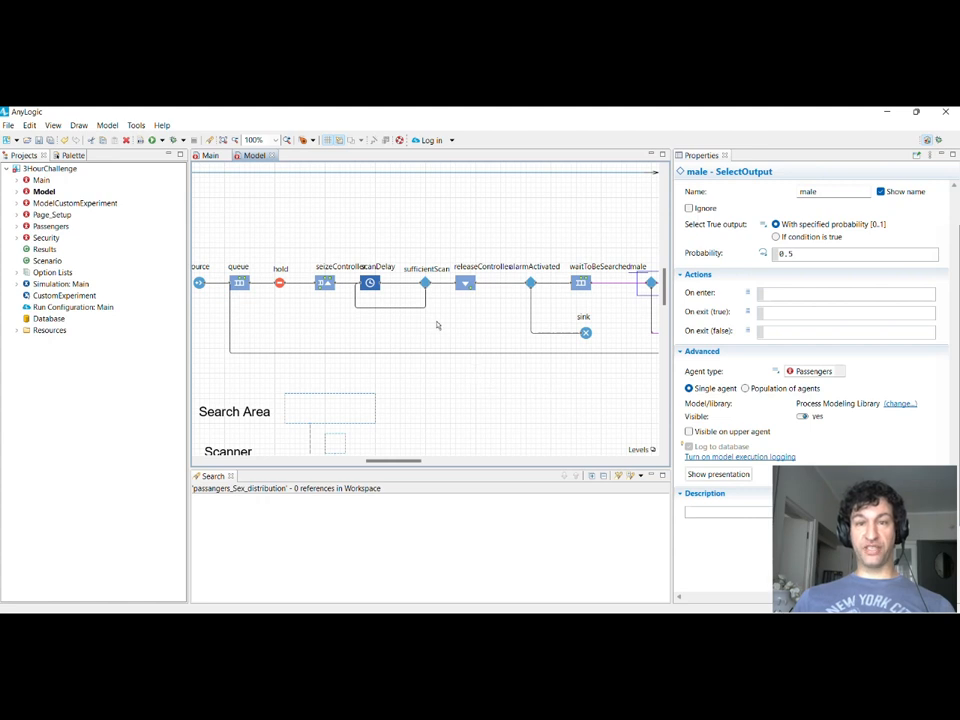
{"action": "scroll", "coordinate": [480, 420], "scroll_direction": "down", "scroll_amount": 3}
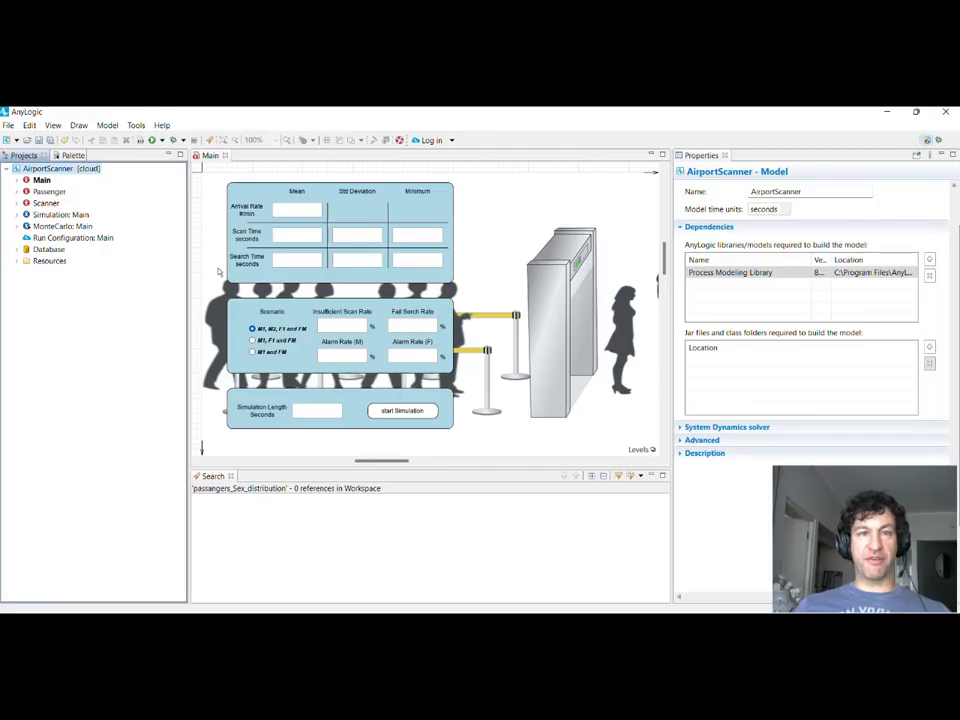
Step: Run the AirportScanner simulation experiment, choose the "M1, F1 and FM" scenario, and start the simulation with the default arrival, scan and search inputs
{"action": "left_click", "coordinate": [151, 140]}
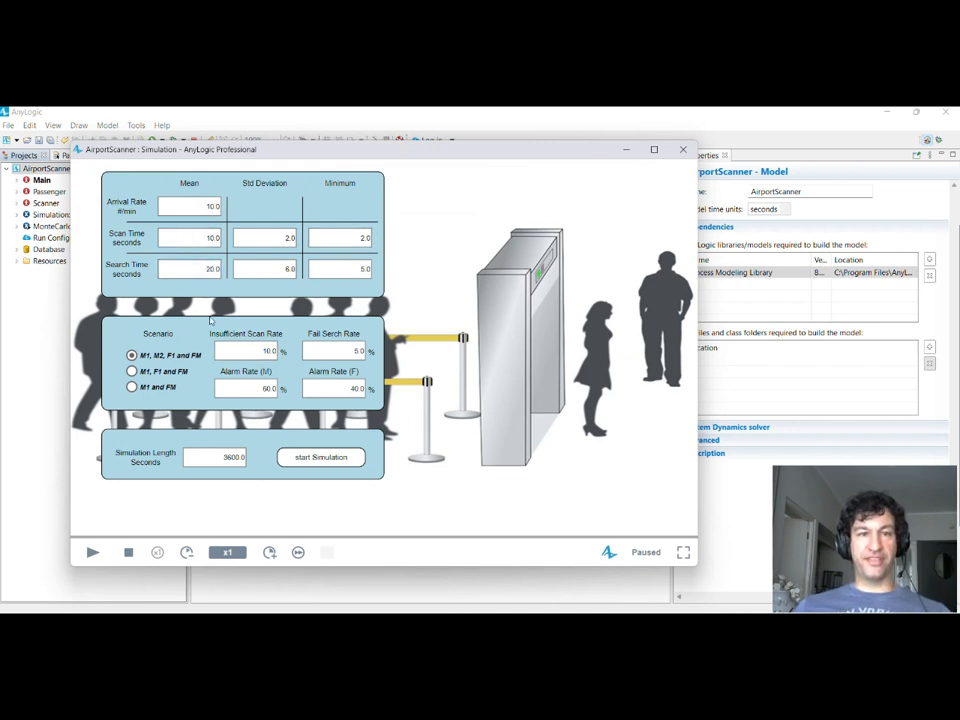
{"action": "left_click", "coordinate": [133, 371]}
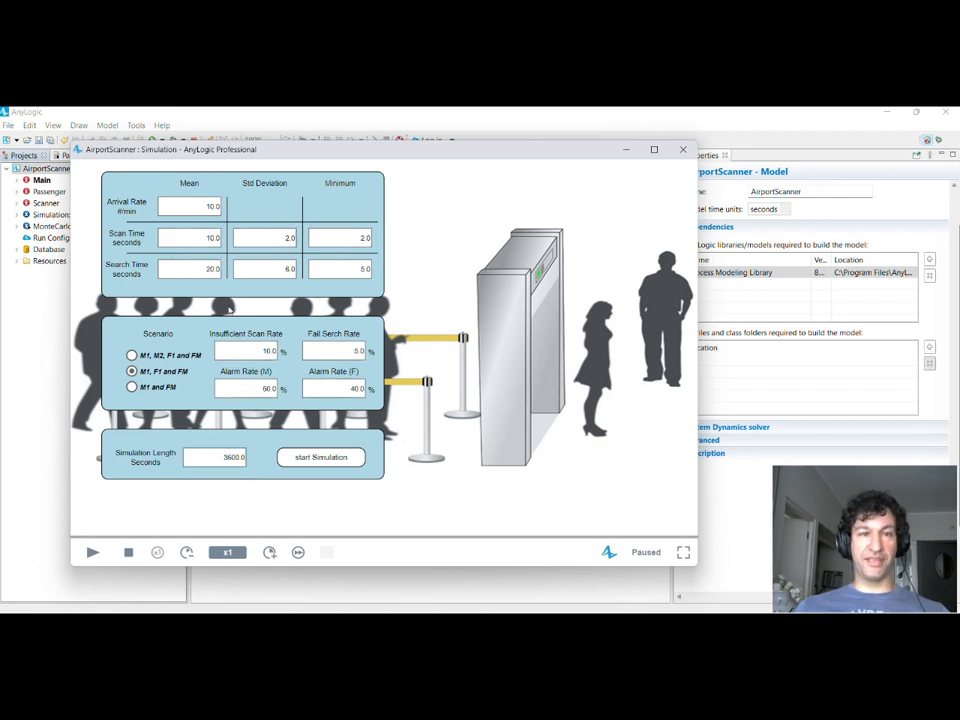
{"action": "left_click", "coordinate": [191, 208]}
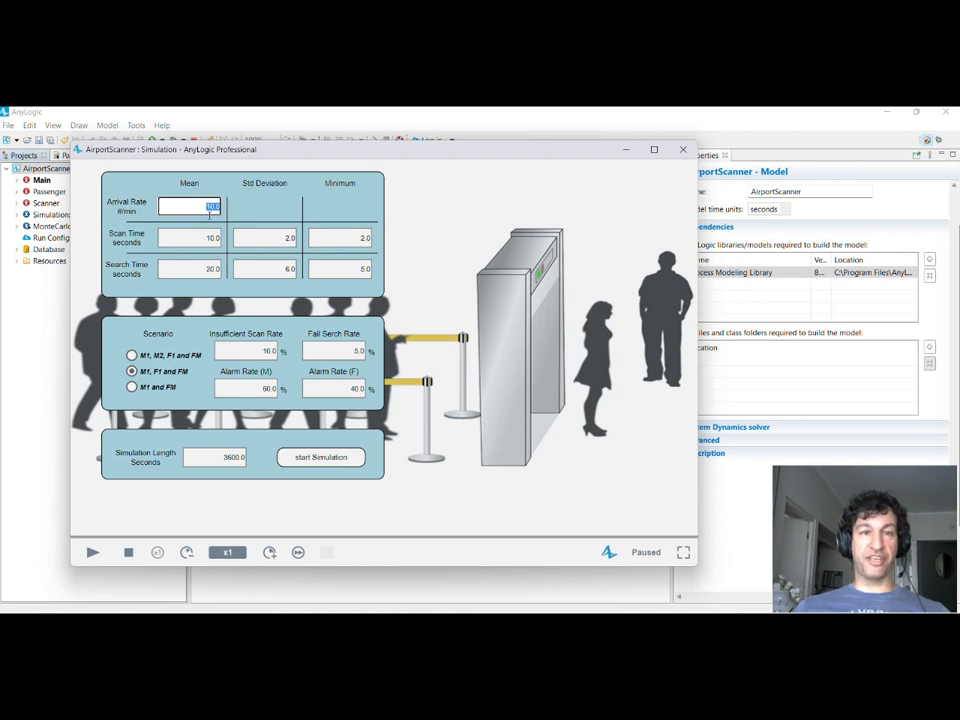
{"action": "left_click", "coordinate": [209, 213]}
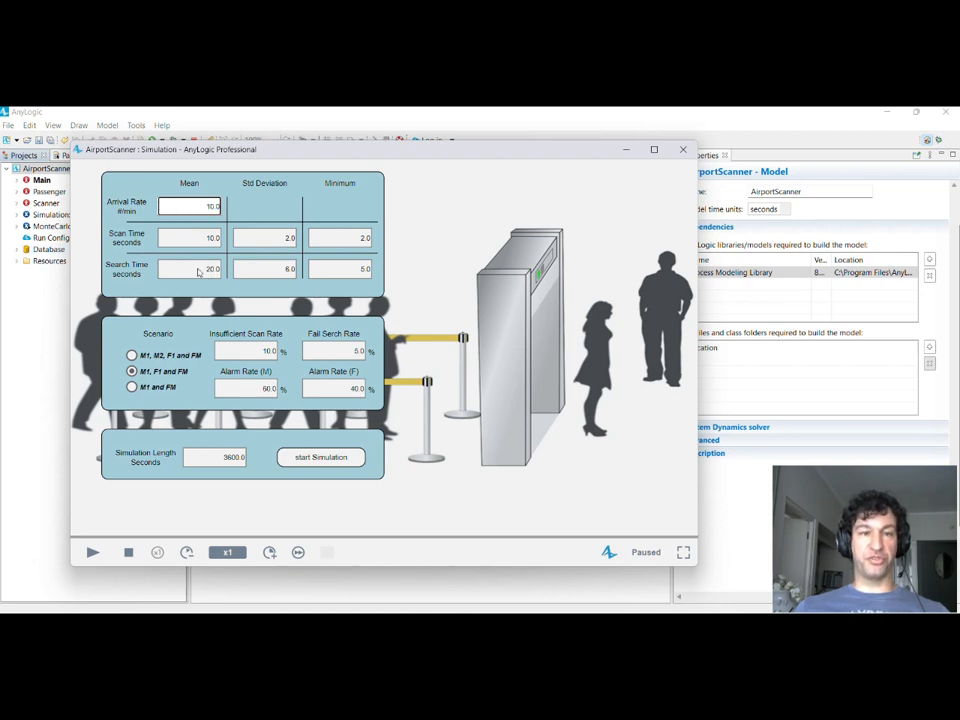
{"action": "left_click", "coordinate": [334, 462]}
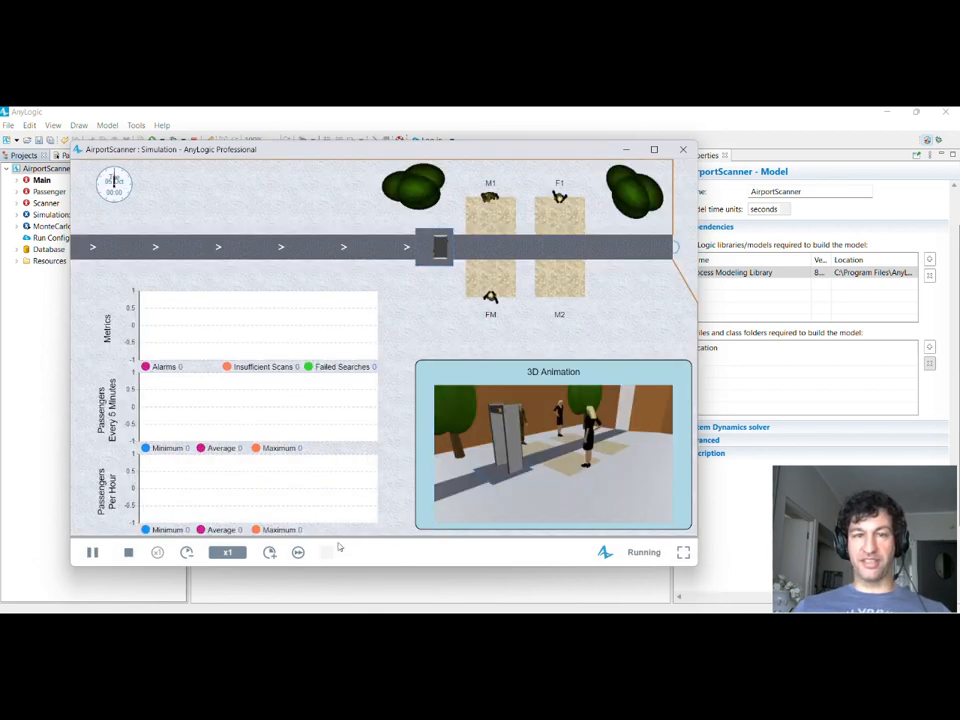
Step: Watch the running airport scanner simulation at x10 speed from a changed 3D camera angle, and close the simulation window
{"action": "left_click", "coordinate": [270, 552]}
{"action": "left_click", "coordinate": [270, 552]}
{"action": "left_click", "coordinate": [270, 552]}
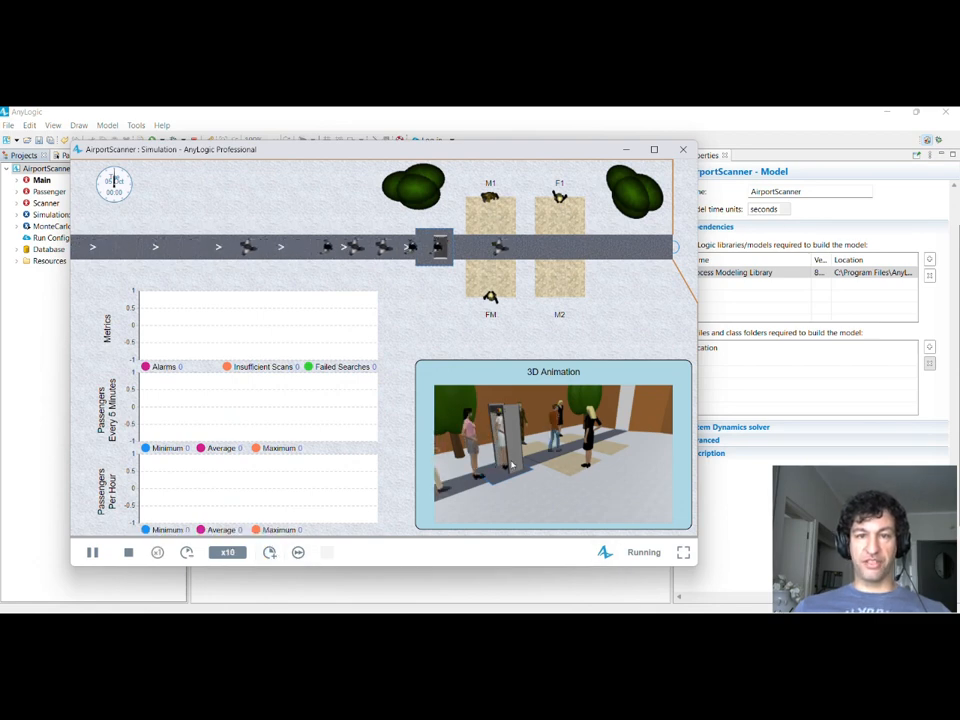
{"action": "mouse_move", "coordinate": [512, 464]}
{"action": "left_mouse_down"}
{"action": "mouse_move", "coordinate": [511, 455]}
{"action": "mouse_move", "coordinate": [552, 446]}
{"action": "mouse_move", "coordinate": [552, 411]}
{"action": "mouse_move", "coordinate": [543, 455]}
{"action": "mouse_move", "coordinate": [565, 471]}
{"action": "mouse_move", "coordinate": [495, 494]}
{"action": "mouse_move", "coordinate": [533, 490]}
{"action": "mouse_move", "coordinate": [531, 476]}
{"action": "mouse_move", "coordinate": [560, 444]}
{"action": "mouse_move", "coordinate": [535, 468]}
{"action": "mouse_move", "coordinate": [580, 497]}
{"action": "mouse_move", "coordinate": [573, 484]}
{"action": "left_mouse_up"}
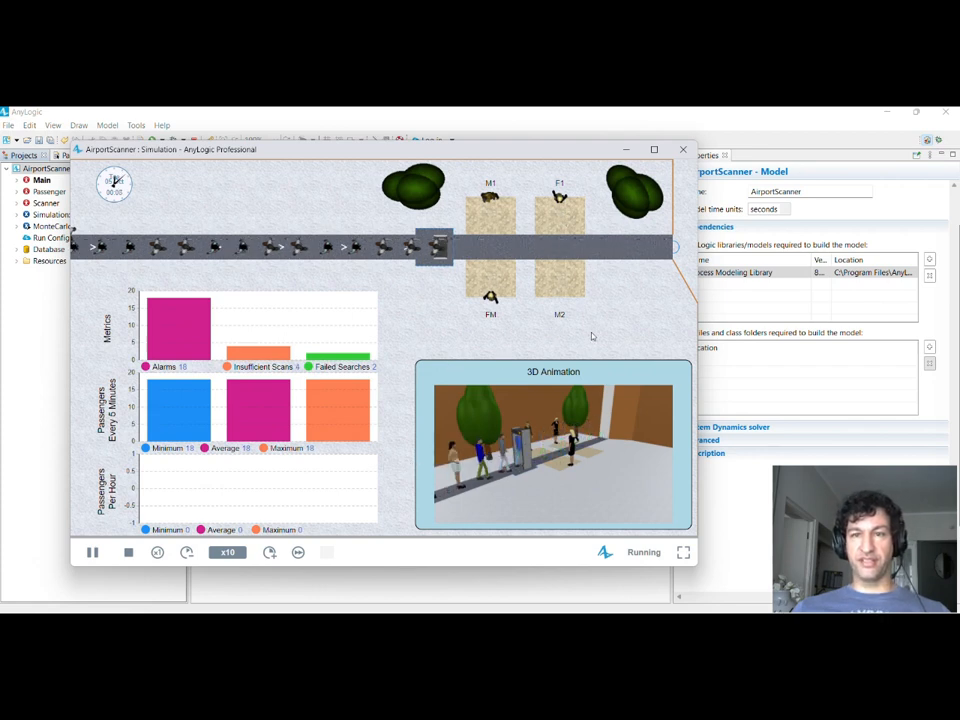
{"action": "left_click", "coordinate": [685, 152]}
Step: Inspect the full arrival rate expression of the passengersArrival source block in the Main flowchart
{"action": "scroll", "coordinate": [443, 354], "scroll_direction": "down", "scroll_amount": 15}
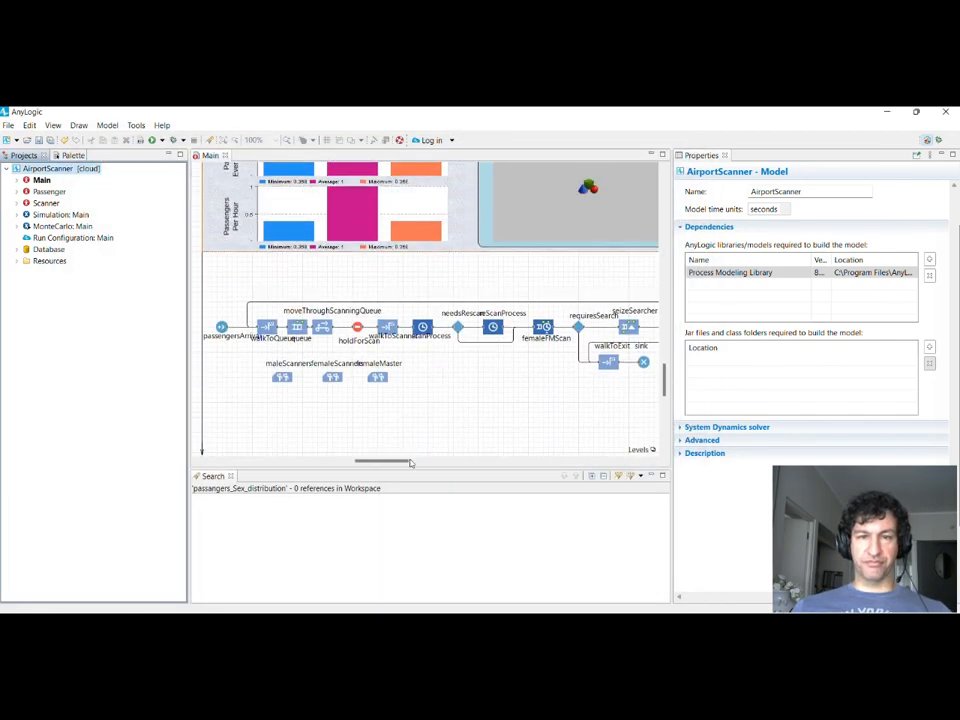
{"action": "left_click", "coordinate": [426, 462]}
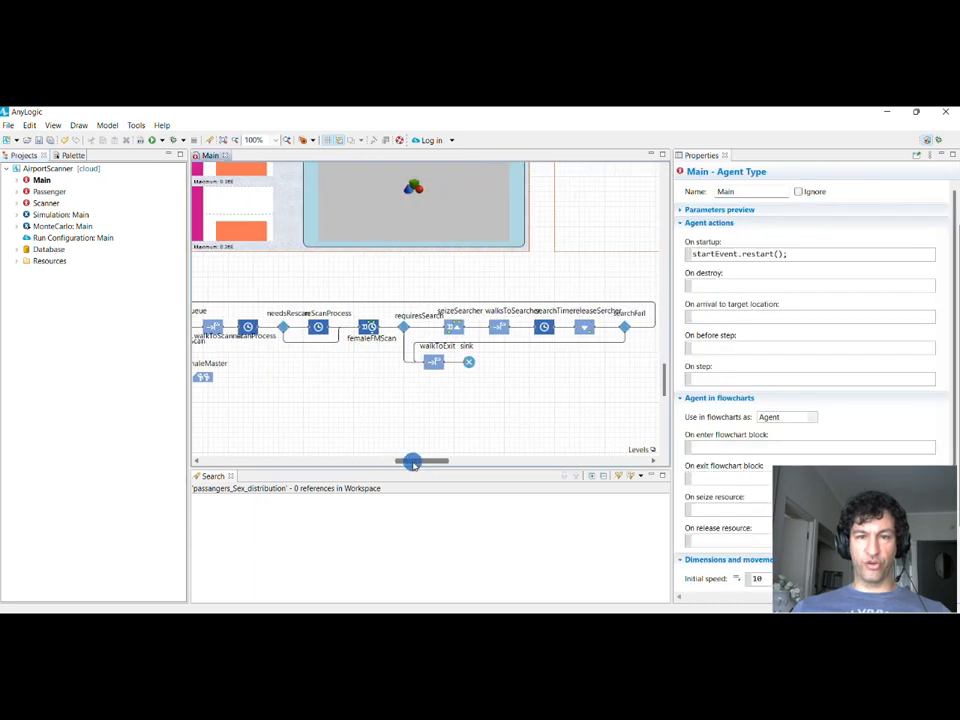
{"action": "left_click_drag", "start_coordinate": [426, 464], "coordinate": [339, 459]}
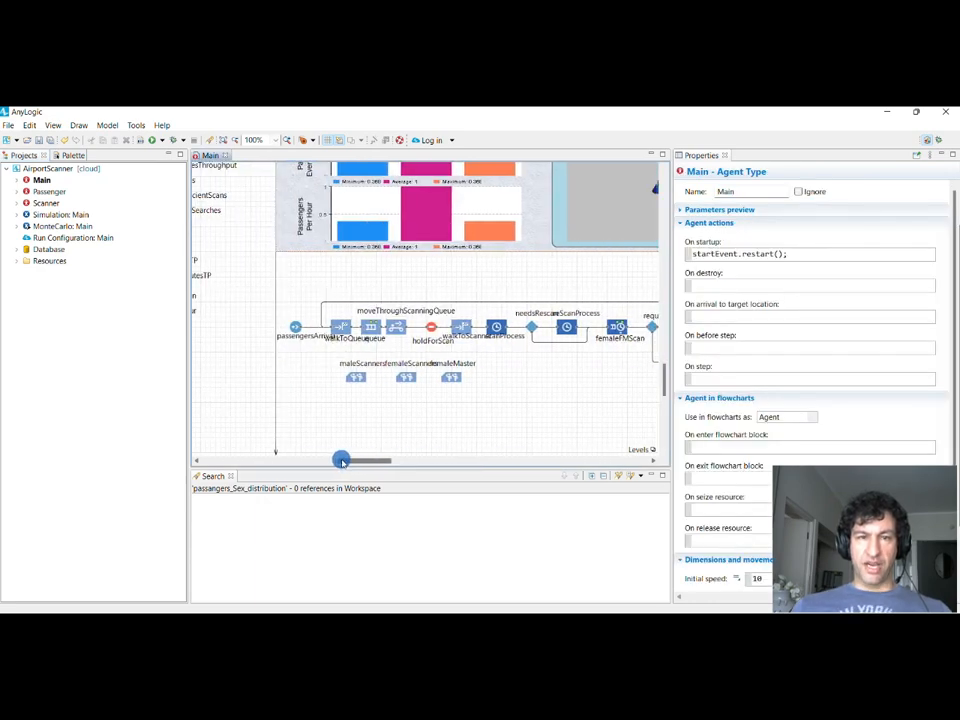
{"action": "left_click", "coordinate": [334, 327]}
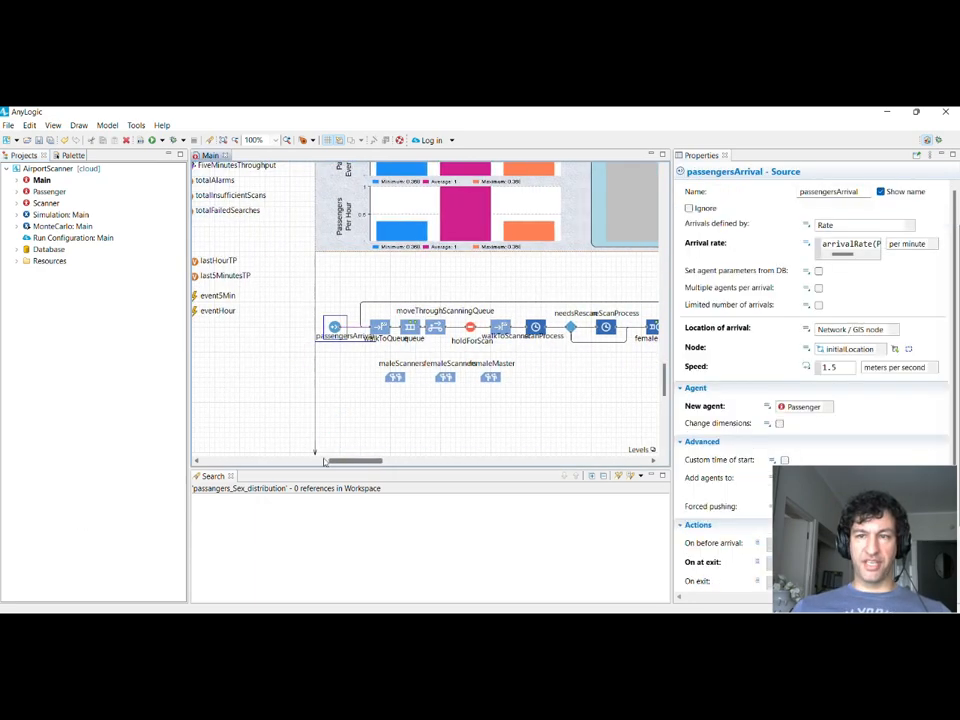
{"action": "left_click_drag", "start_coordinate": [666, 306], "coordinate": [333, 312]}
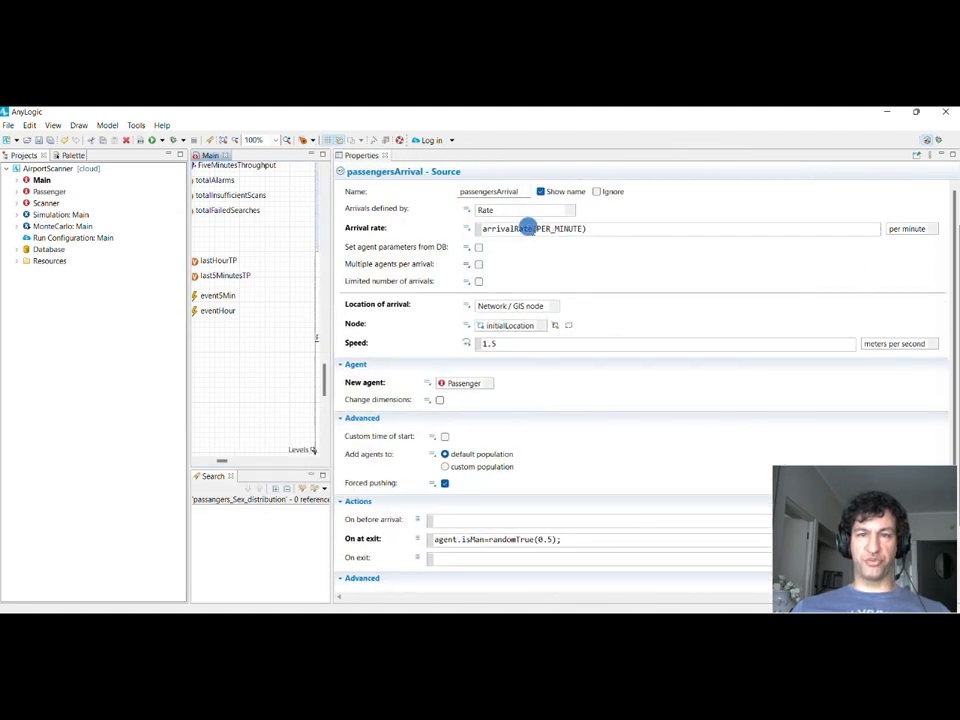
{"action": "double_click", "coordinate": [527, 228]}
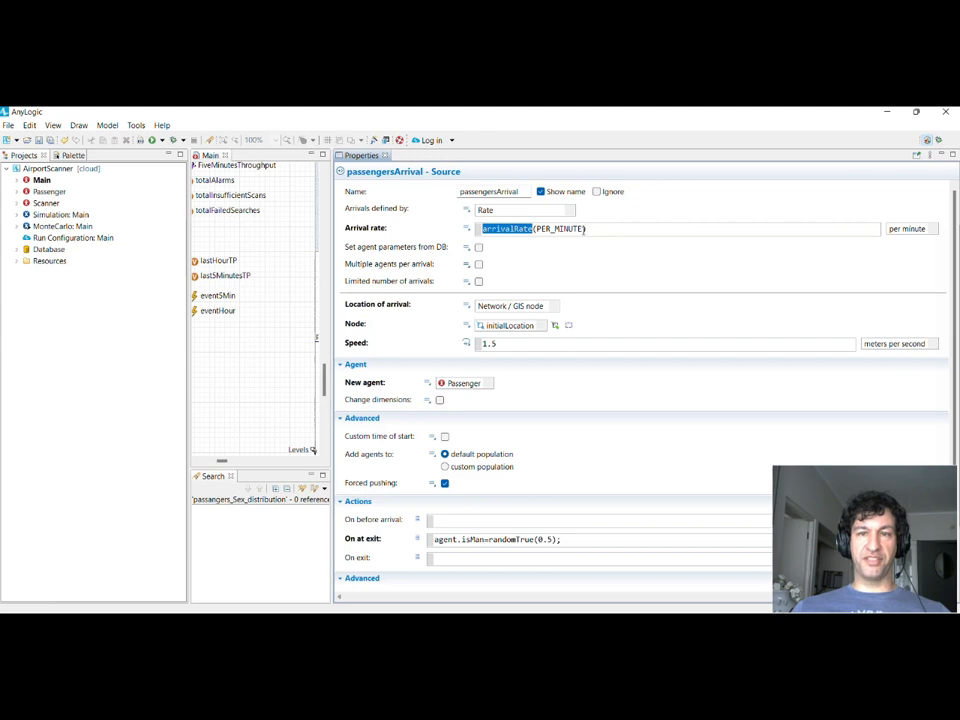
{"action": "left_click_drag", "start_coordinate": [583, 228], "coordinate": [541, 228]}
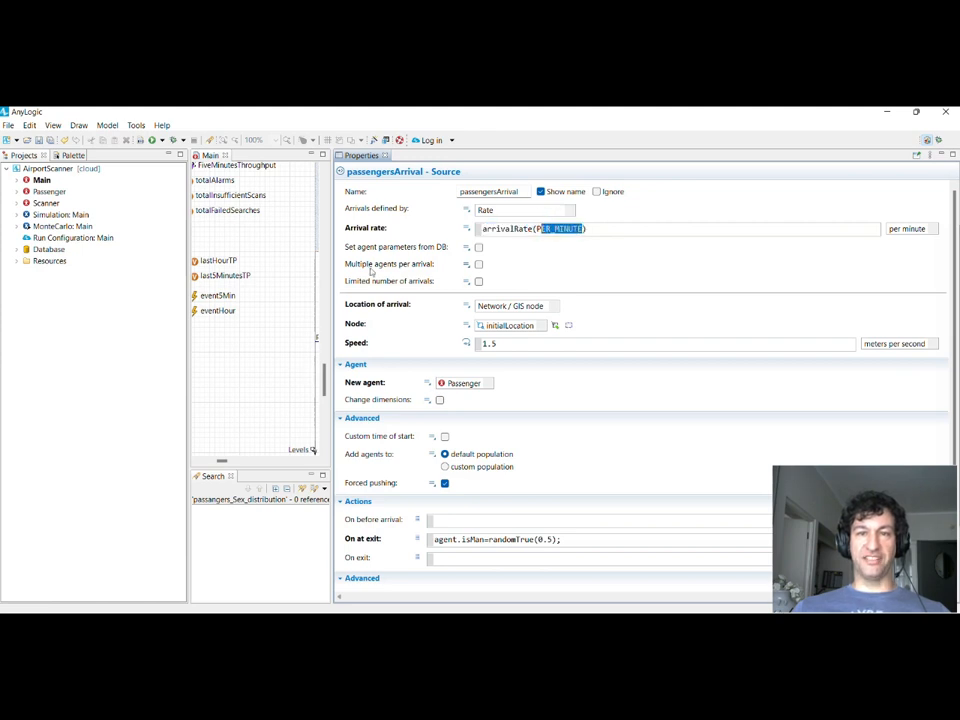
{"action": "left_click_drag", "start_coordinate": [337, 279], "coordinate": [324, 283]}
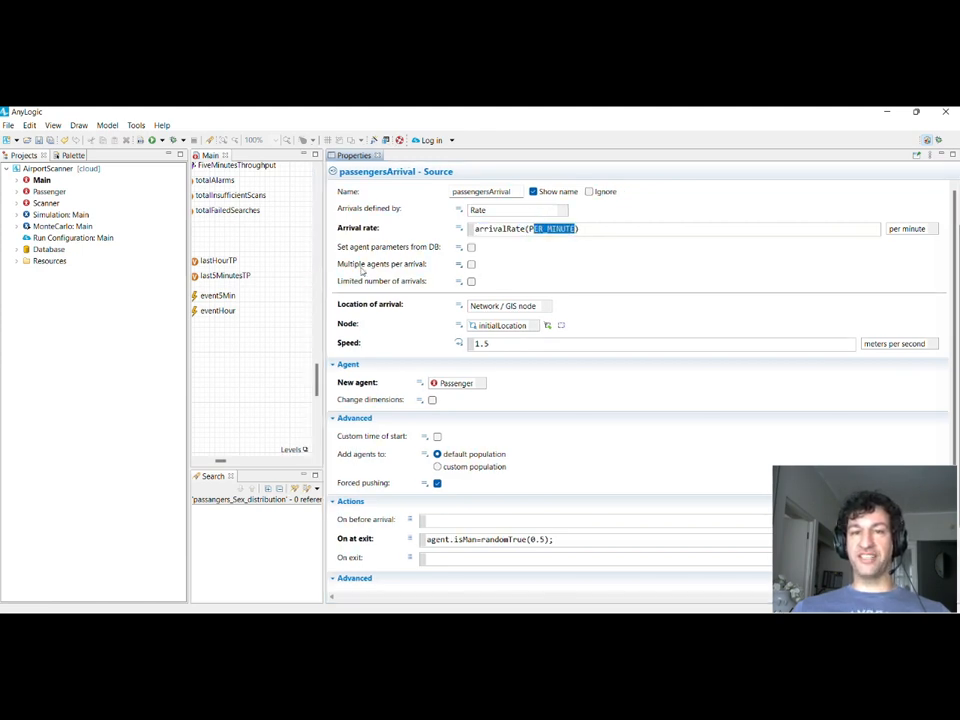
{"action": "left_click_drag", "start_coordinate": [324, 283], "coordinate": [553, 296]}
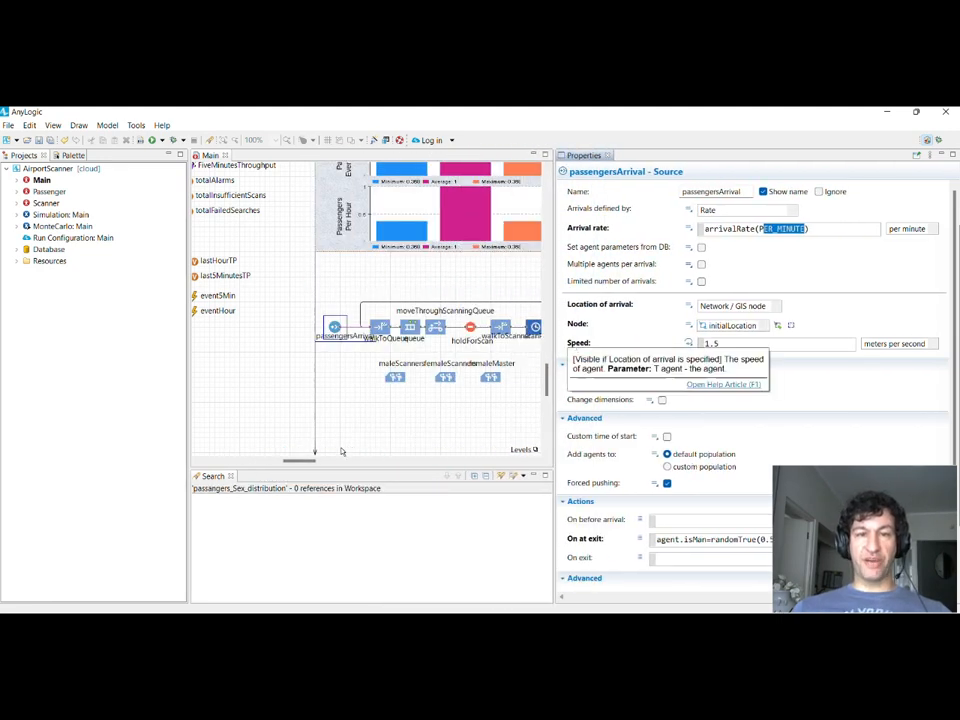
Step: Examine the "On at exit" action of the passengersArrival block, focusing on the probability that sets each passenger's sex
{"action": "left_click_drag", "start_coordinate": [298, 459], "coordinate": [311, 467]}
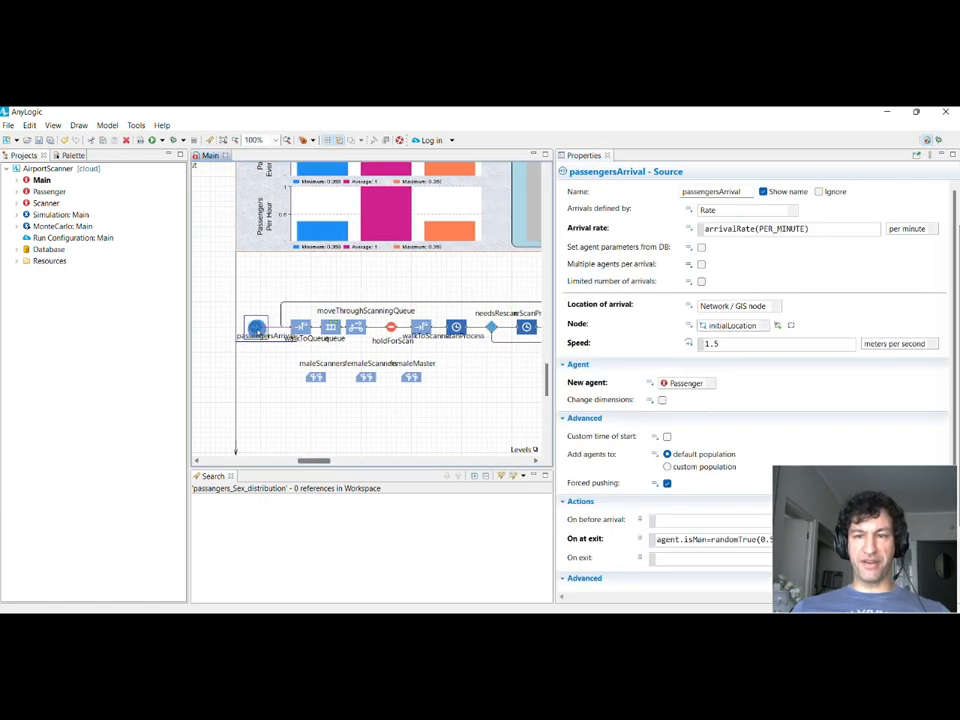
{"action": "scroll", "coordinate": [724, 505], "scroll_direction": "down", "scroll_amount": 3}
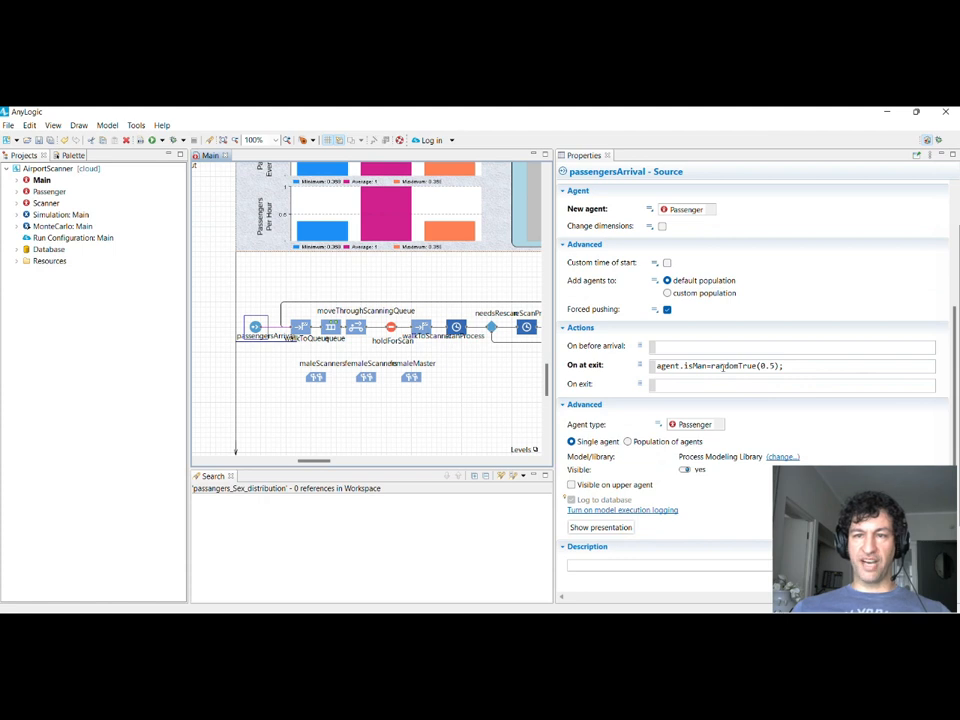
{"action": "double_click", "coordinate": [767, 365]}
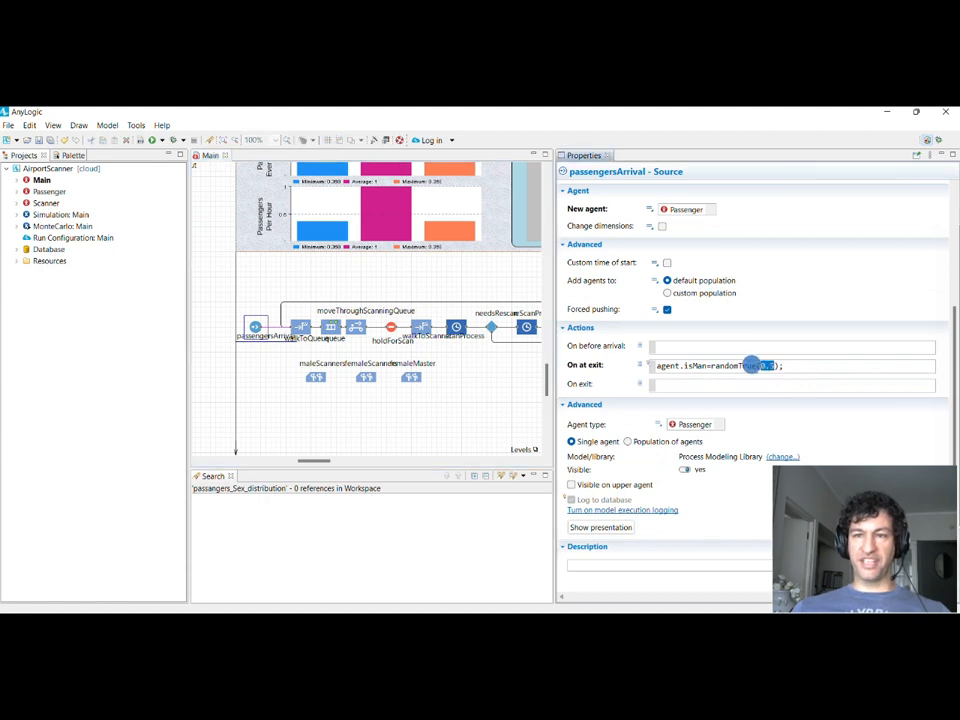
{"action": "left_click", "coordinate": [772, 365]}
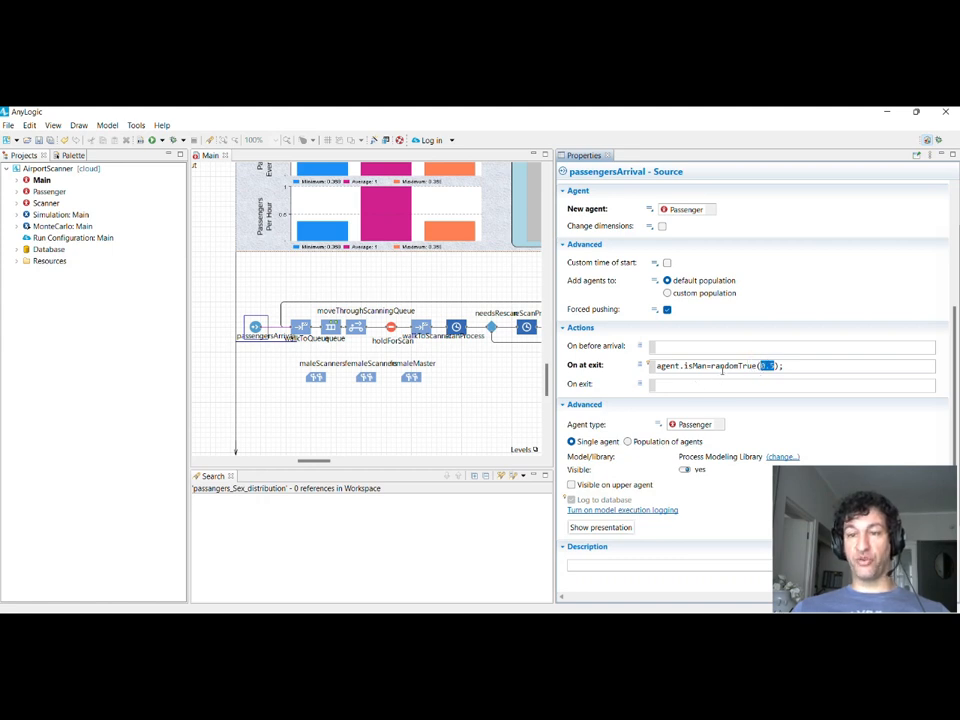
{"action": "left_click_drag", "start_coordinate": [776, 366], "coordinate": [757, 363]}
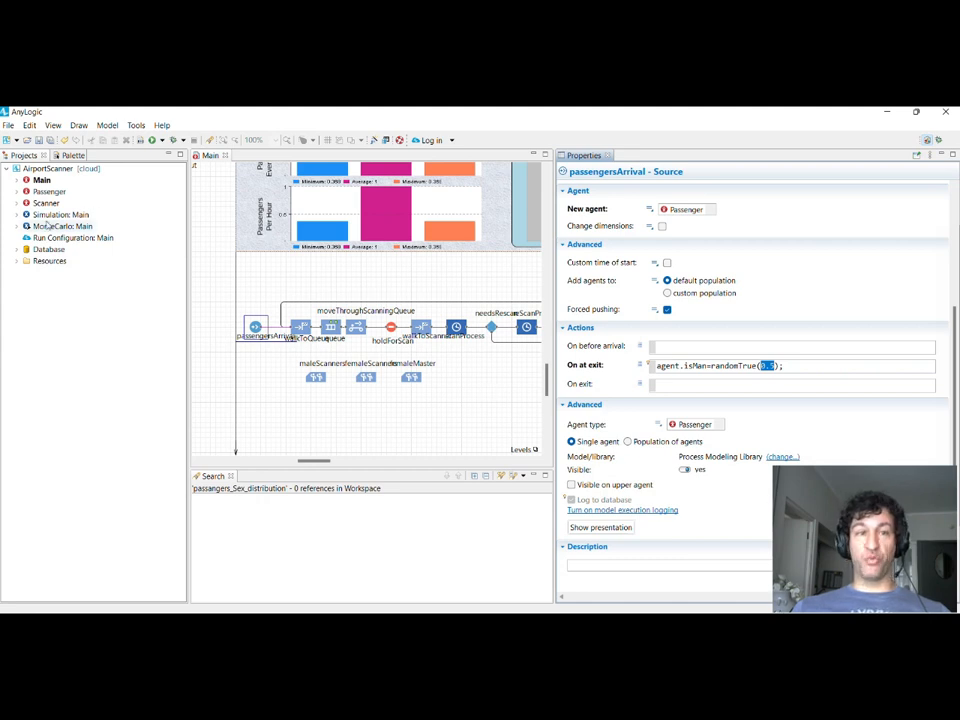
Step: Open the MonteCarlo parameter variation experiment and examine its "After simulation run" code that writes inputs and outputs to the template
{"action": "double_click", "coordinate": [50, 226]}
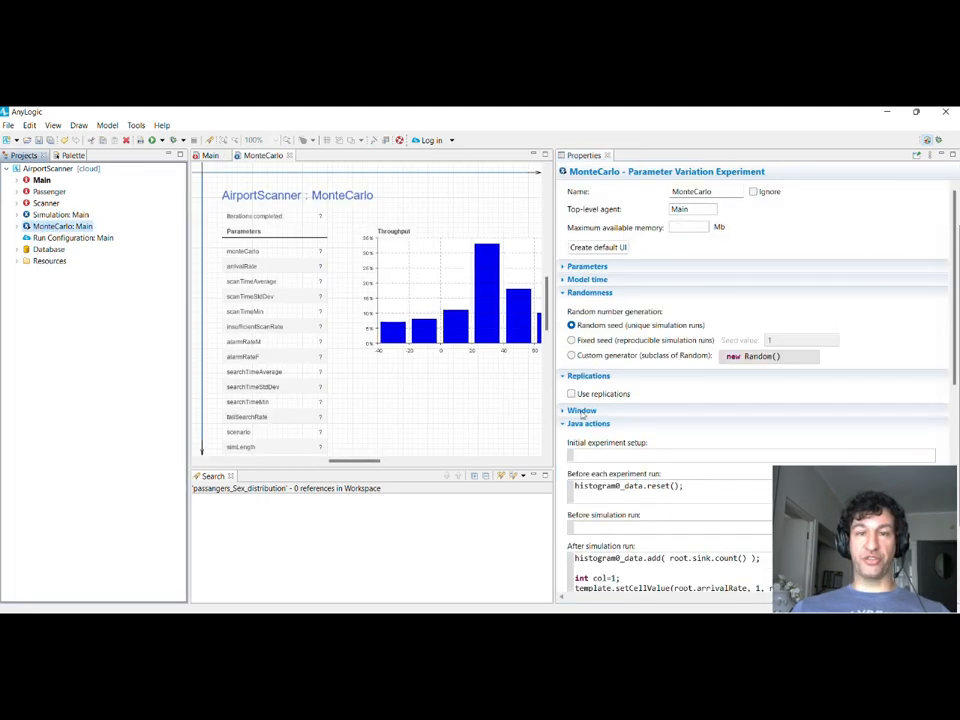
{"action": "scroll", "coordinate": [580, 416], "scroll_direction": "down", "scroll_amount": 5}
{"action": "scroll", "coordinate": [580, 416], "scroll_direction": "up", "scroll_amount": 4}
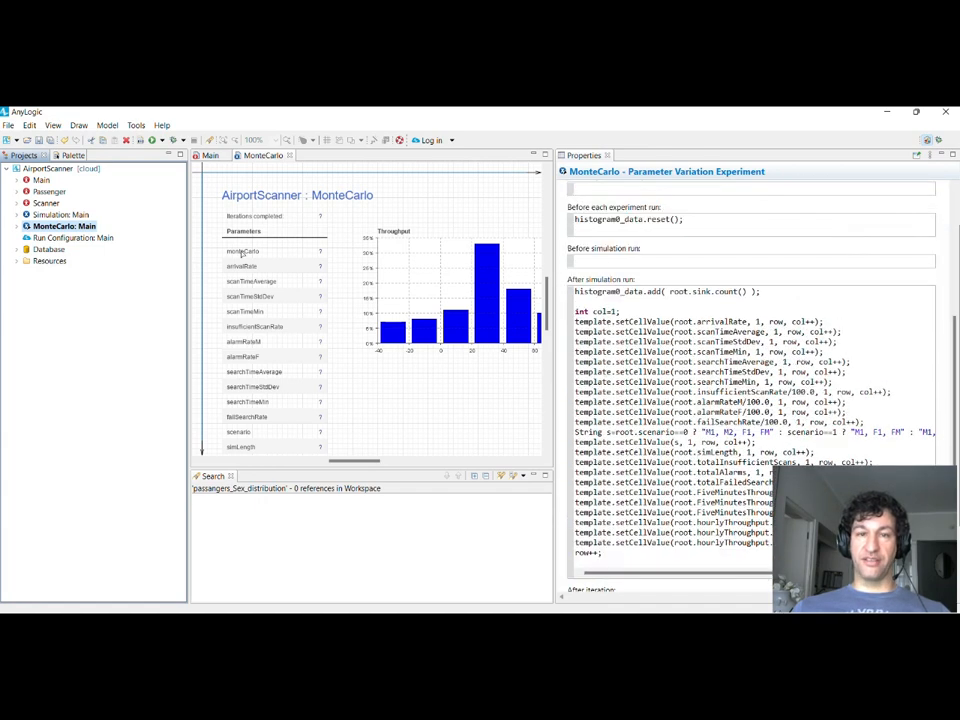
{"action": "scroll", "coordinate": [626, 466], "scroll_direction": "down", "scroll_amount": 3}
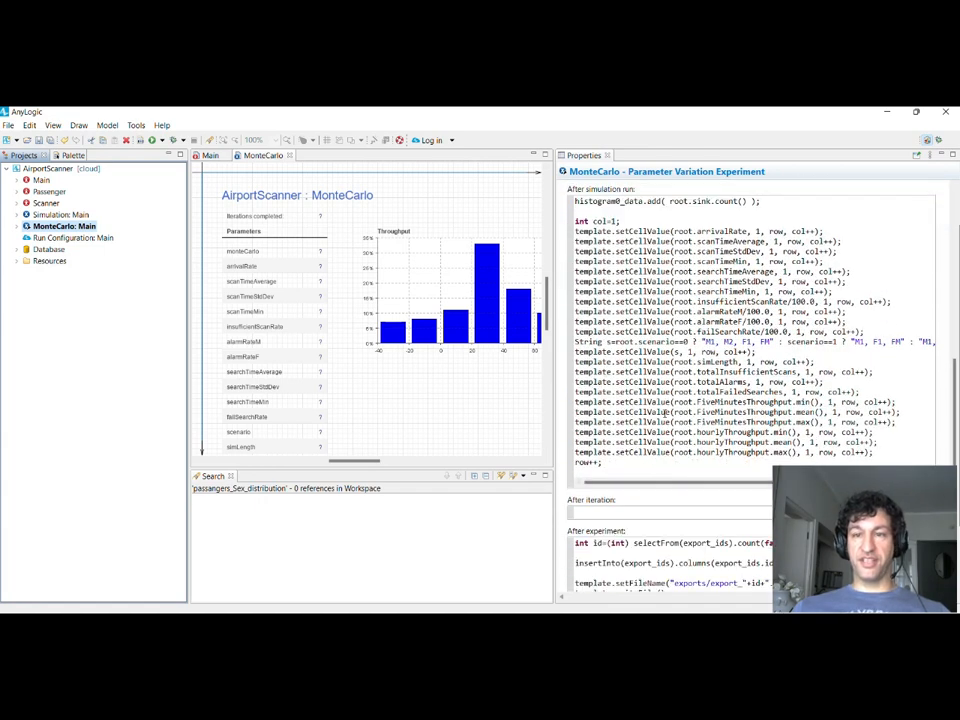
{"action": "left_click_drag", "start_coordinate": [626, 466], "coordinate": [549, 235]}
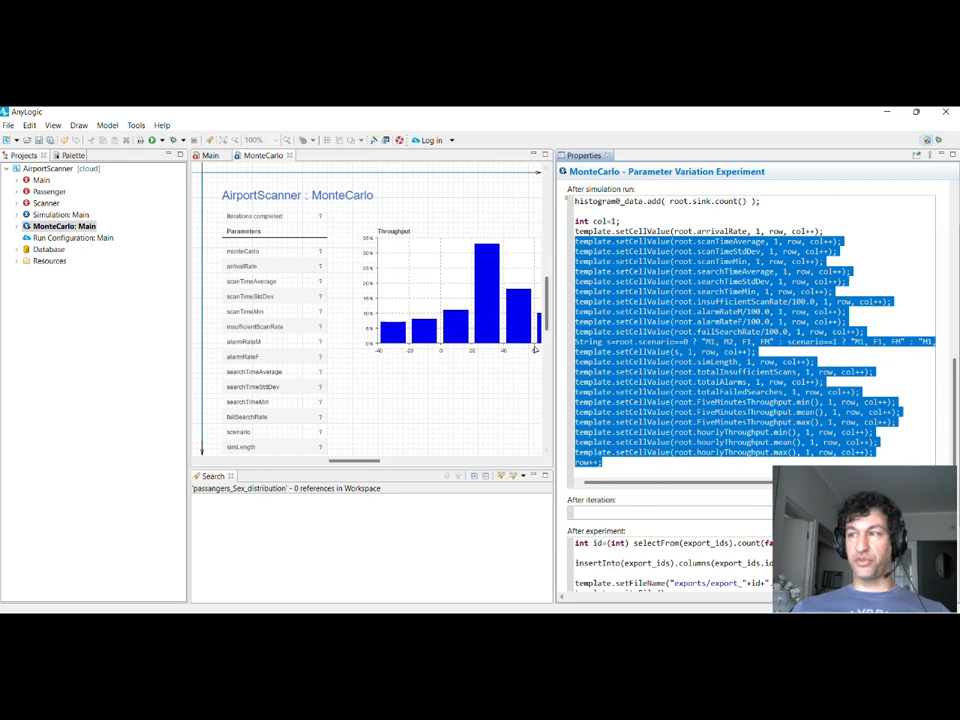
Step: Switch to the export_4 workbook in Excel and review the exported input and output columns across the simulation runs
{"action": "key", "text": "alt+Tab"}
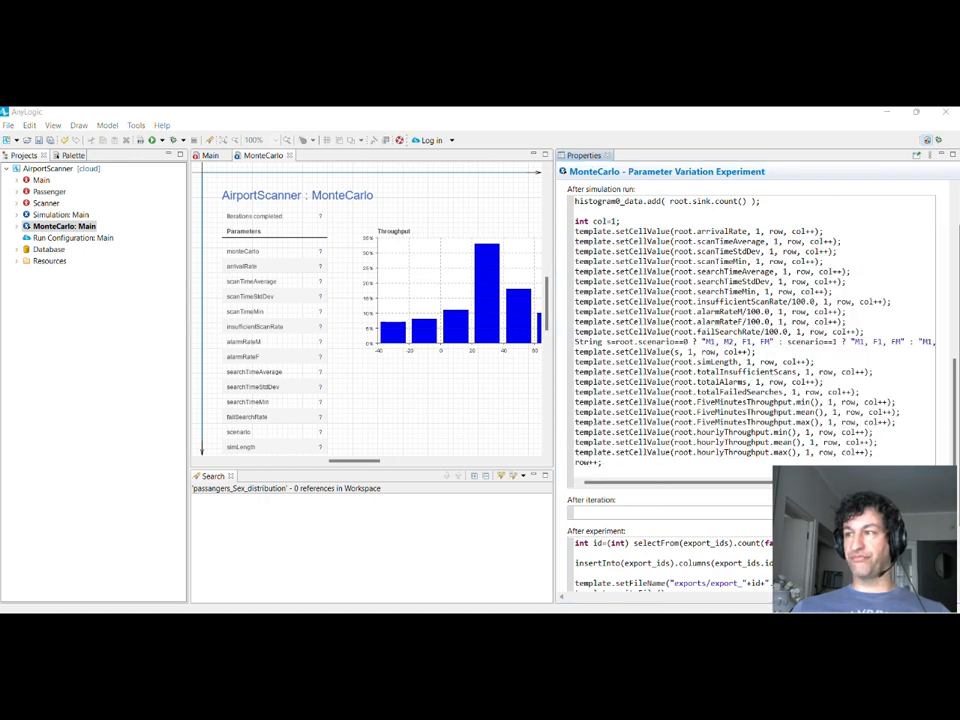
{"action": "key", "text": "alt+Tab"}
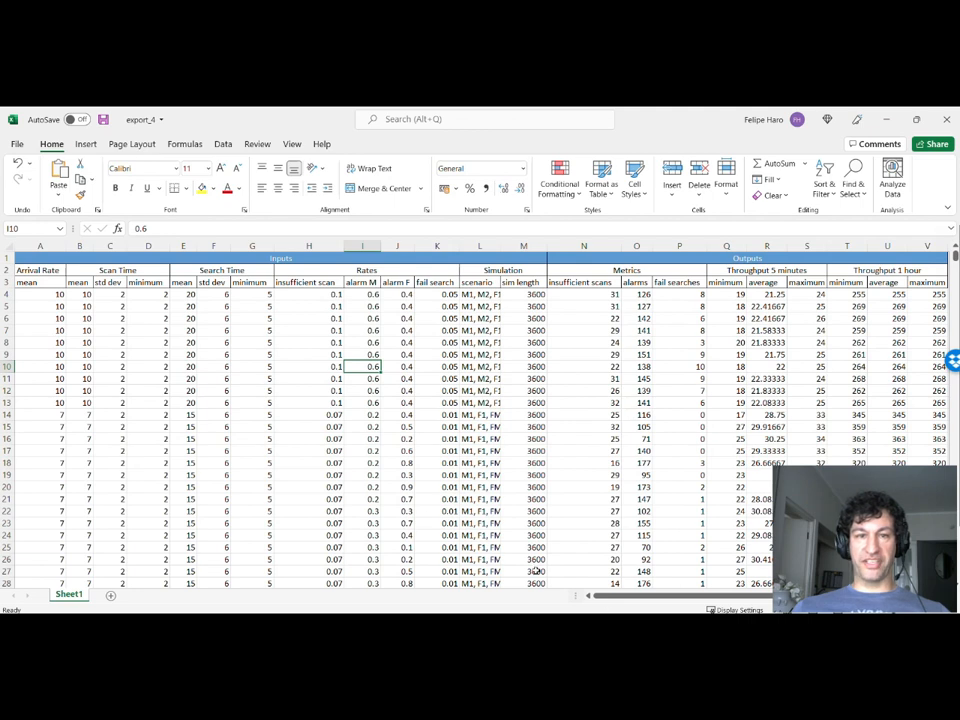
{"action": "left_click_drag", "start_coordinate": [33, 292], "coordinate": [522, 294]}
{"action": "left_click_drag", "start_coordinate": [585, 294], "coordinate": [527, 294]}
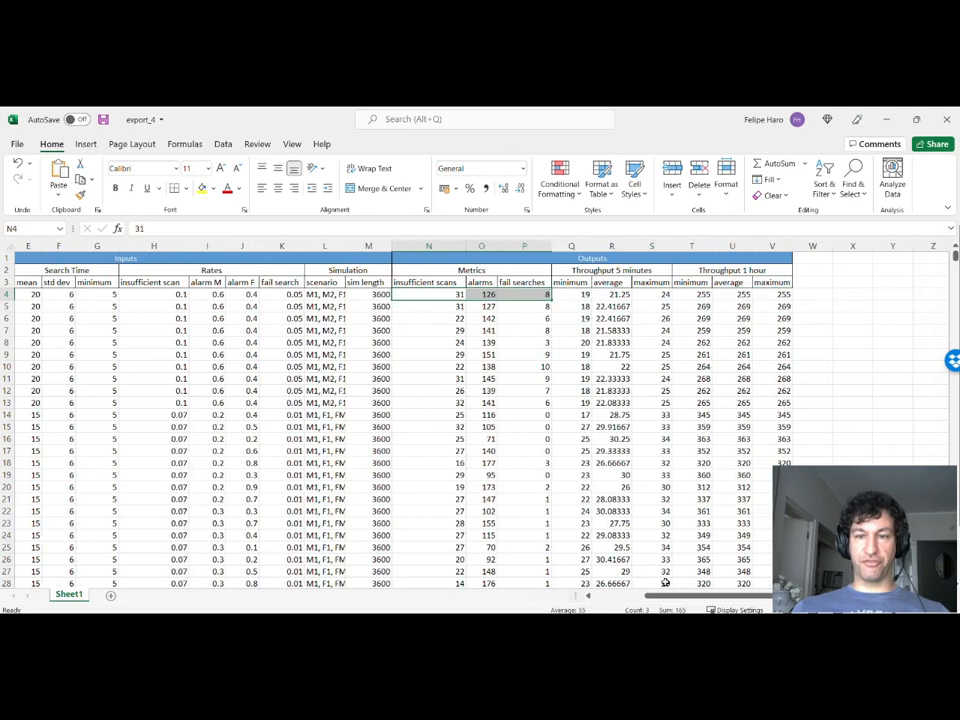
{"action": "scroll", "coordinate": [600, 580], "scroll_direction": "left", "scroll_amount": 3}
{"action": "scroll", "coordinate": [427, 457], "scroll_direction": "down", "scroll_amount": 14}
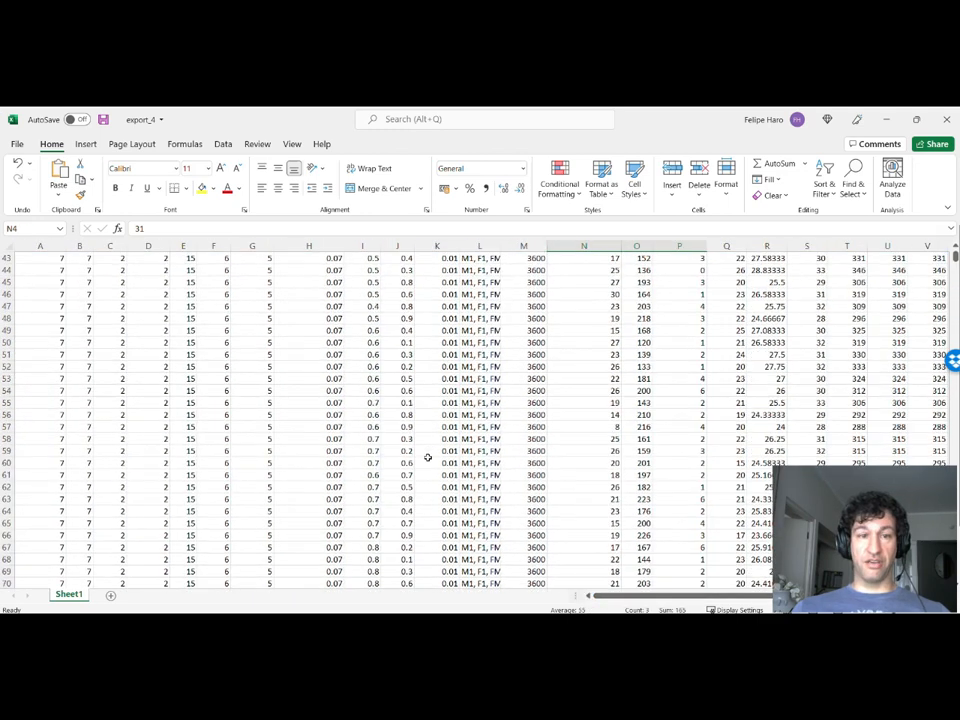
{"action": "scroll", "coordinate": [427, 457], "scroll_direction": "up", "scroll_amount": 14}
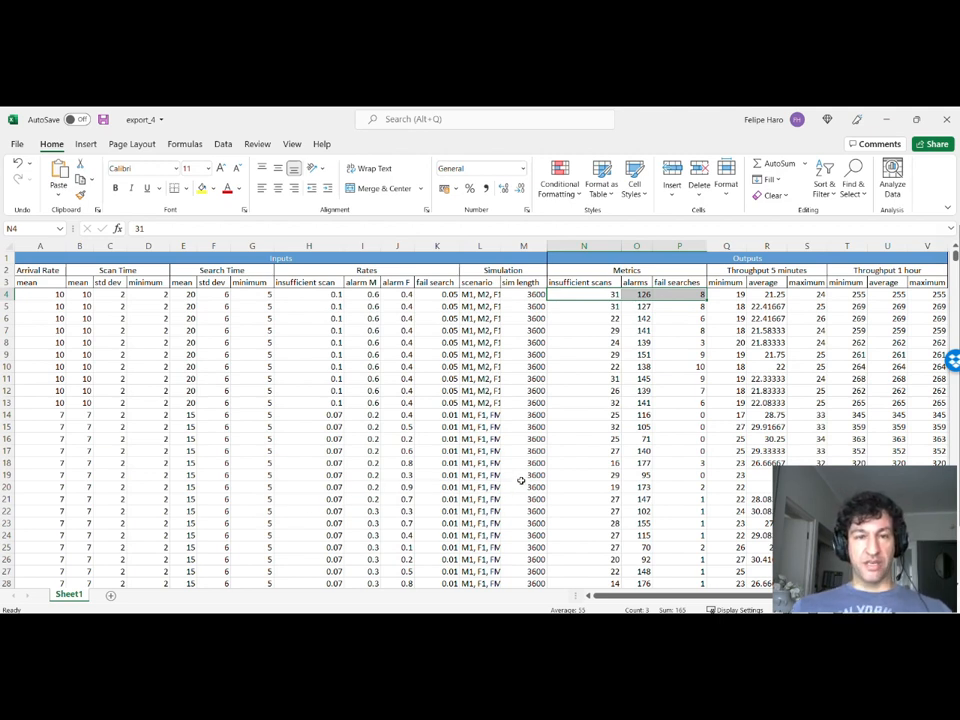
{"action": "scroll", "coordinate": [521, 481], "scroll_direction": "down", "scroll_amount": 5}
{"action": "scroll", "coordinate": [523, 479], "scroll_direction": "up", "scroll_amount": 5}
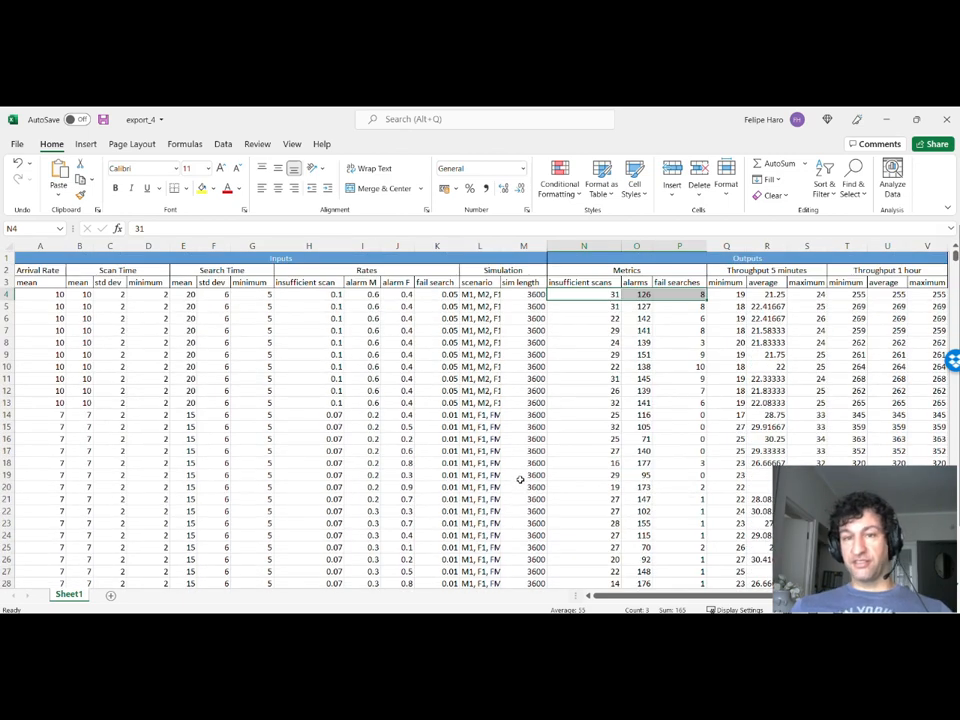